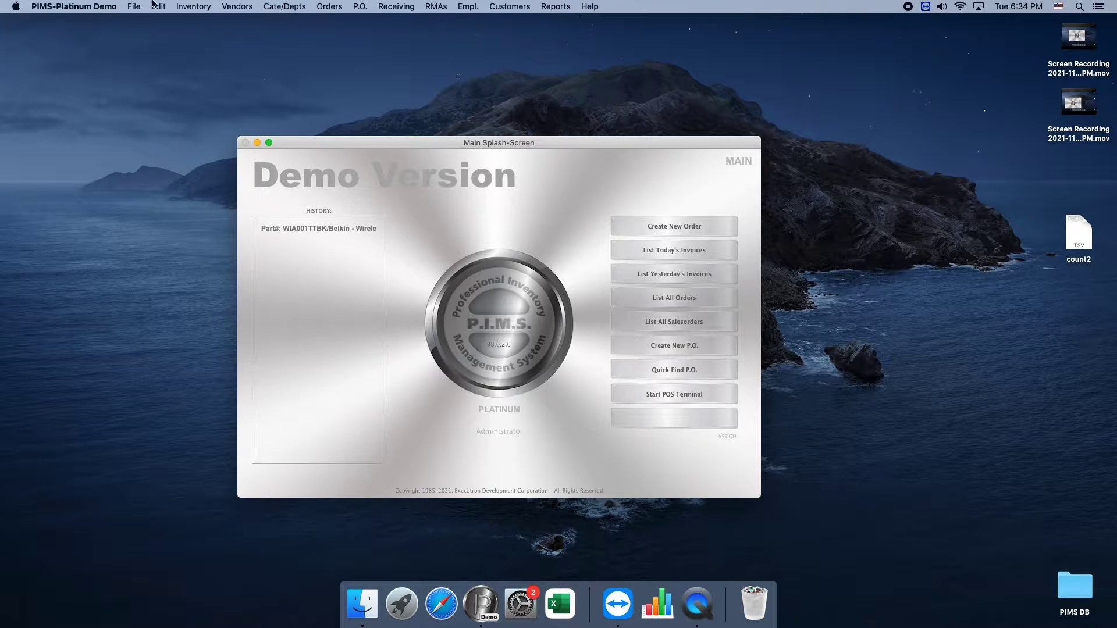
Create a new inventory reconciliation for the Main Location [MAIN] from the additional PIMS functions.
click(129, 6)
click(146, 86)
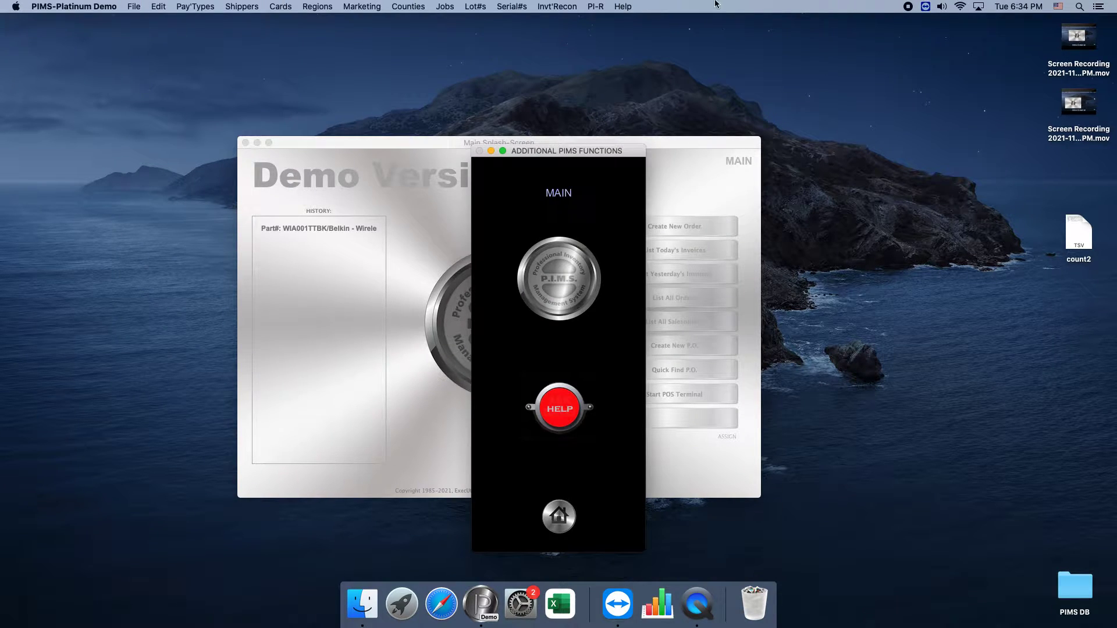
click(564, 6)
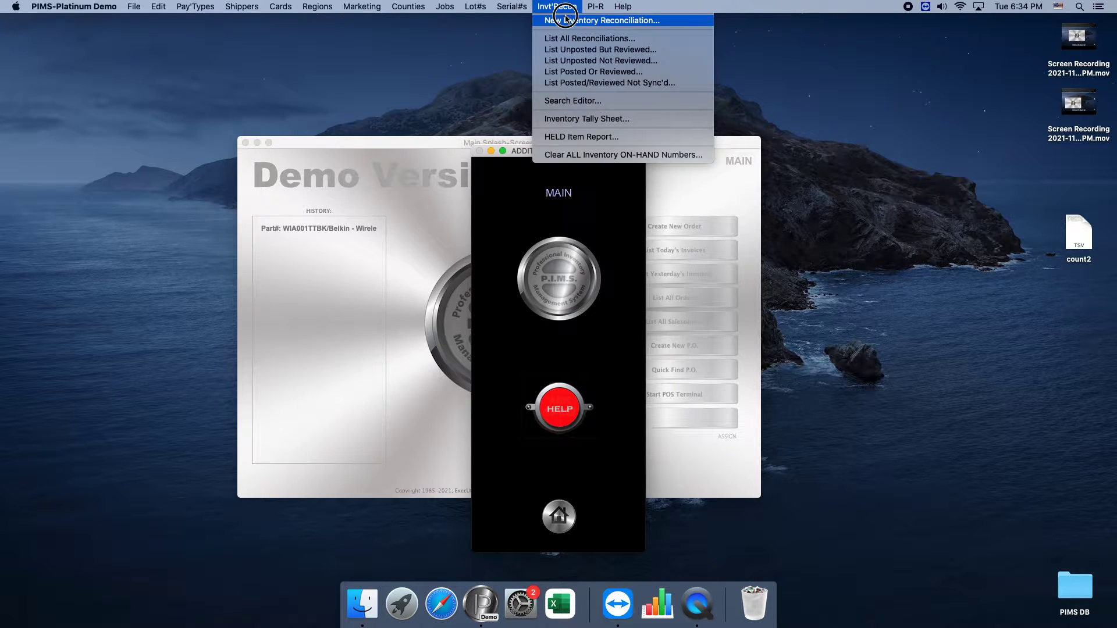
click(567, 21)
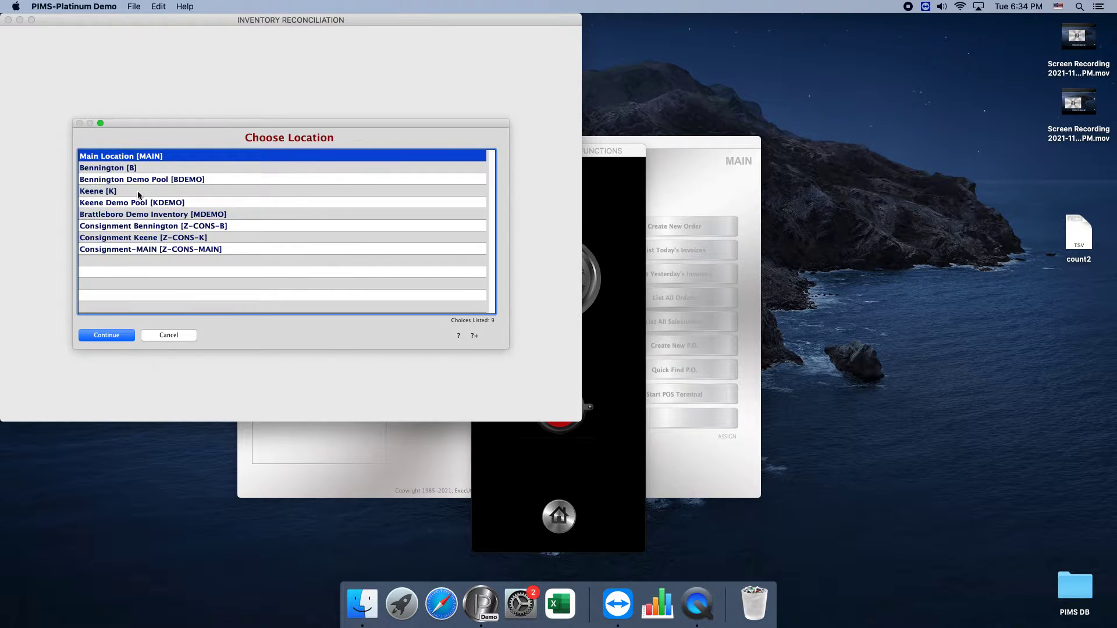
click(120, 337)
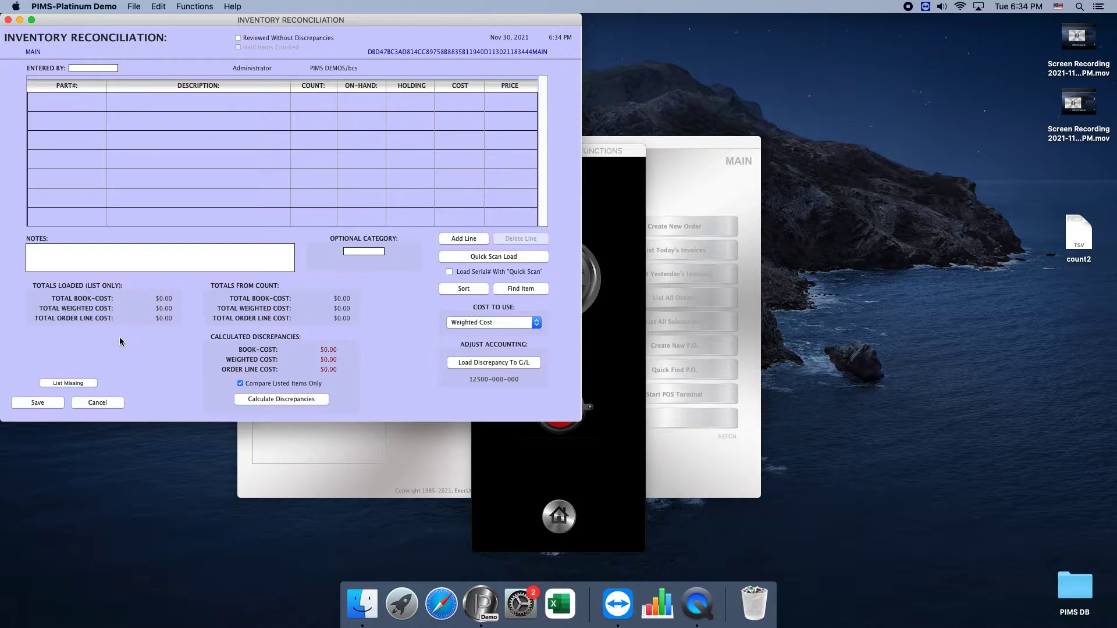
Enter the employee's initials as the person who entered the reconciliation.
click(100, 68)
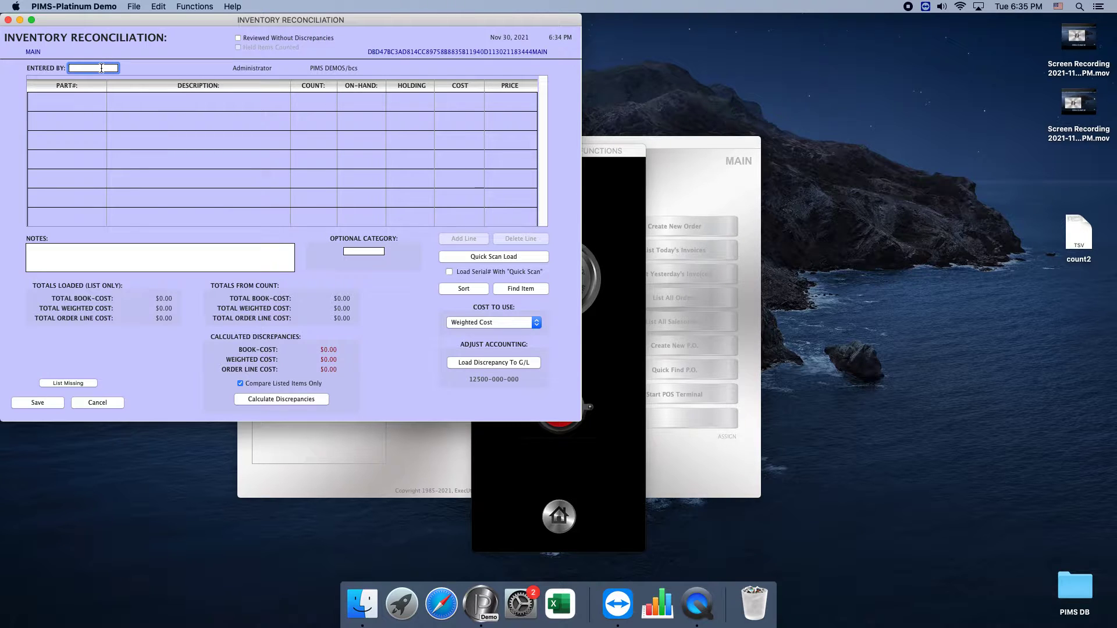
text(PAB)
key(Tab)
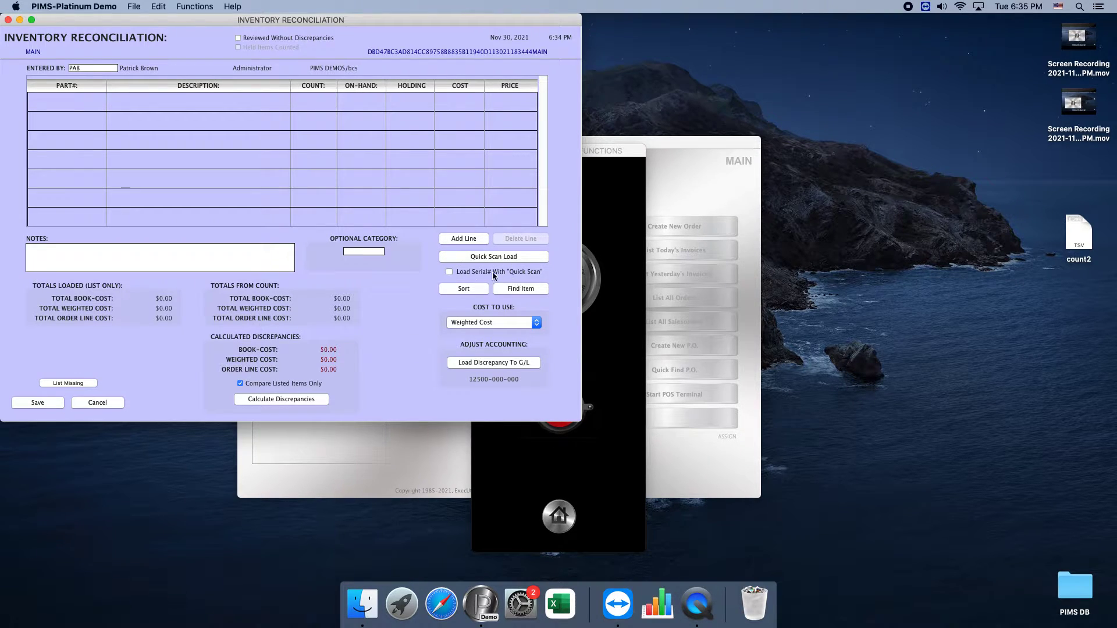
With serial number loading enabled, quick-scan 2 Belkin charging pads, 4 Apple 20W adapters, 1 MacBook Air and 1 LaCie 1TB drive into the count.
click(449, 272)
click(504, 256)
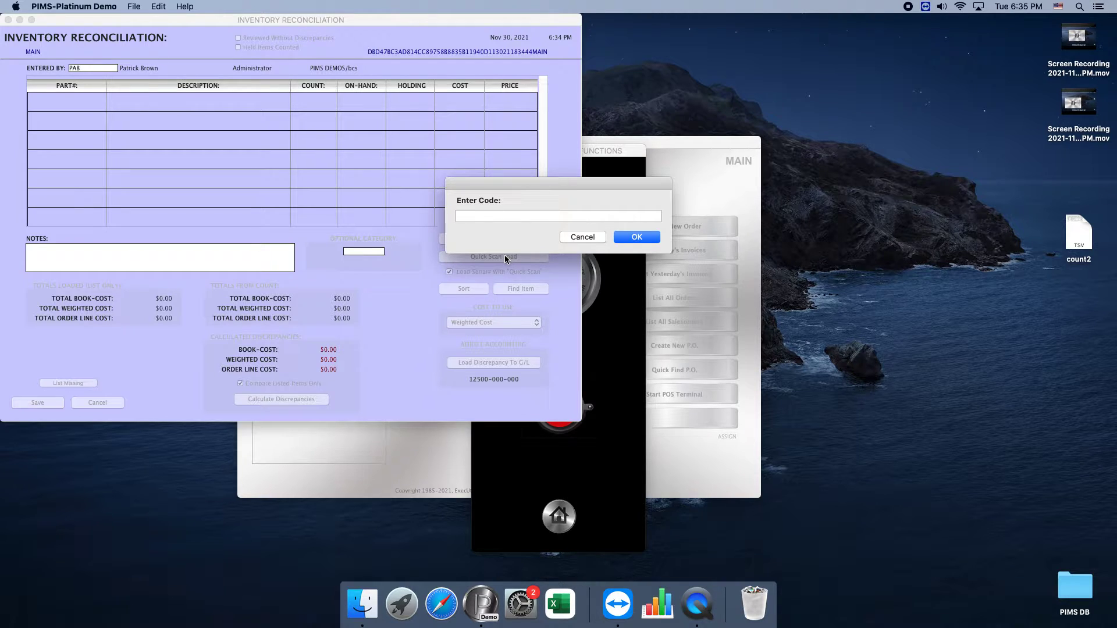
text(764432098040)
key(Return)
key(Return)
key(Return)
text(764682796851)
key(Return)
click(591, 238)
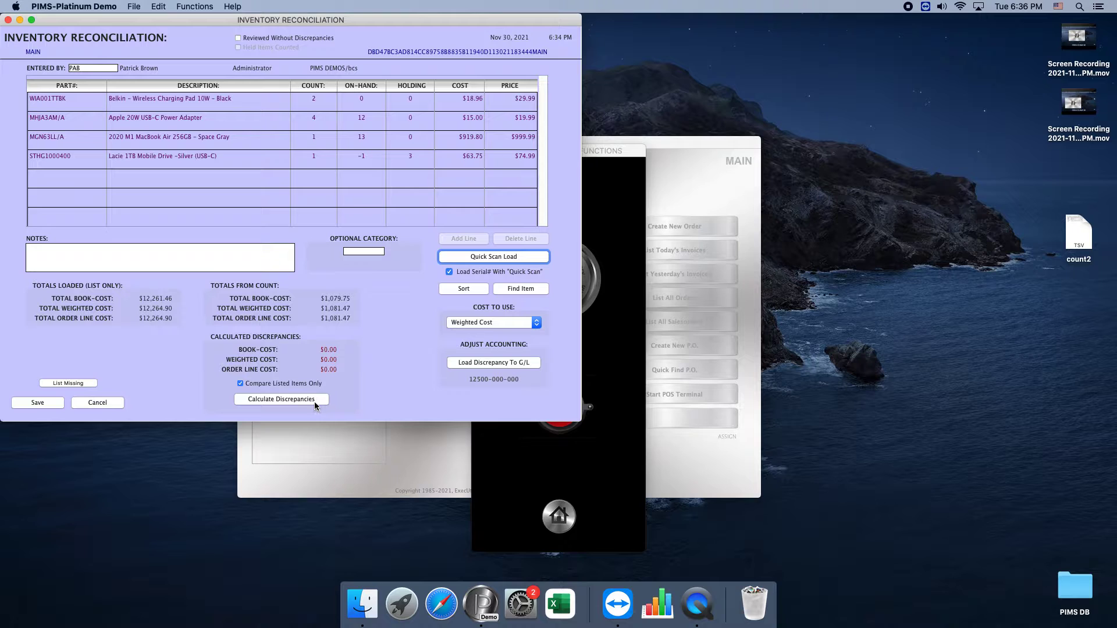
Calculate the discrepancies for the listed items only and load the weighted-cost discrepancy into a general journal entry.
click(277, 399)
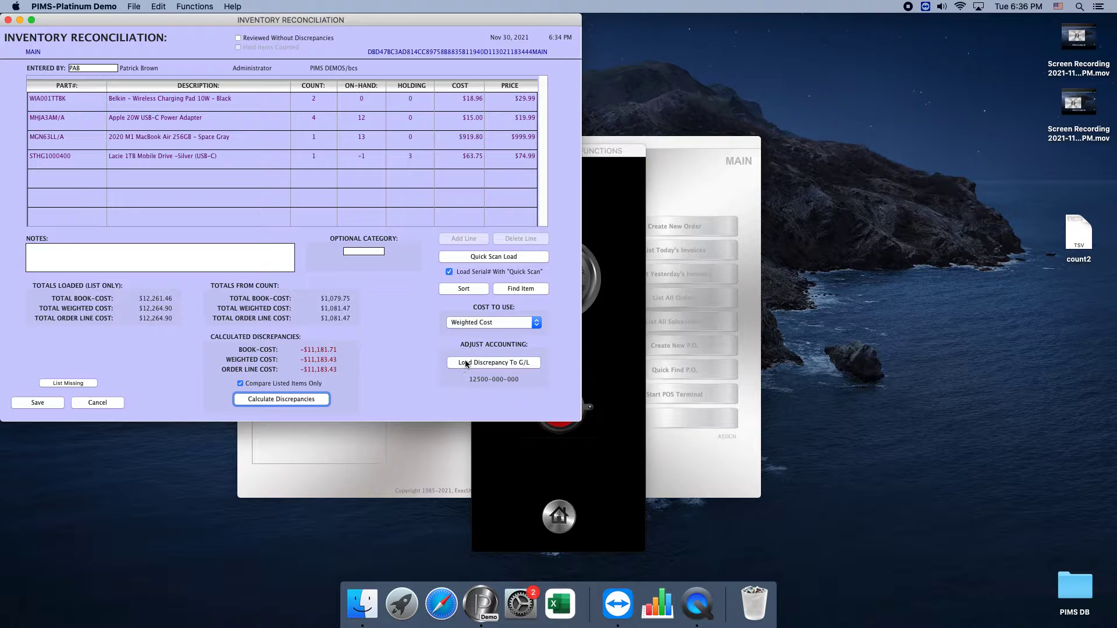
click(498, 363)
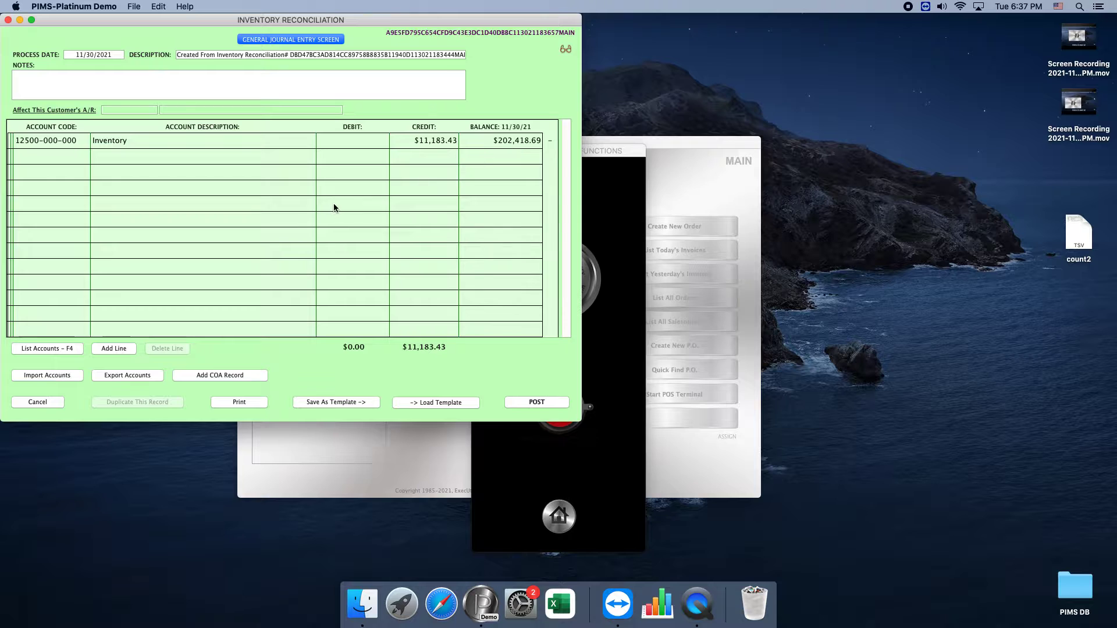
click(123, 351)
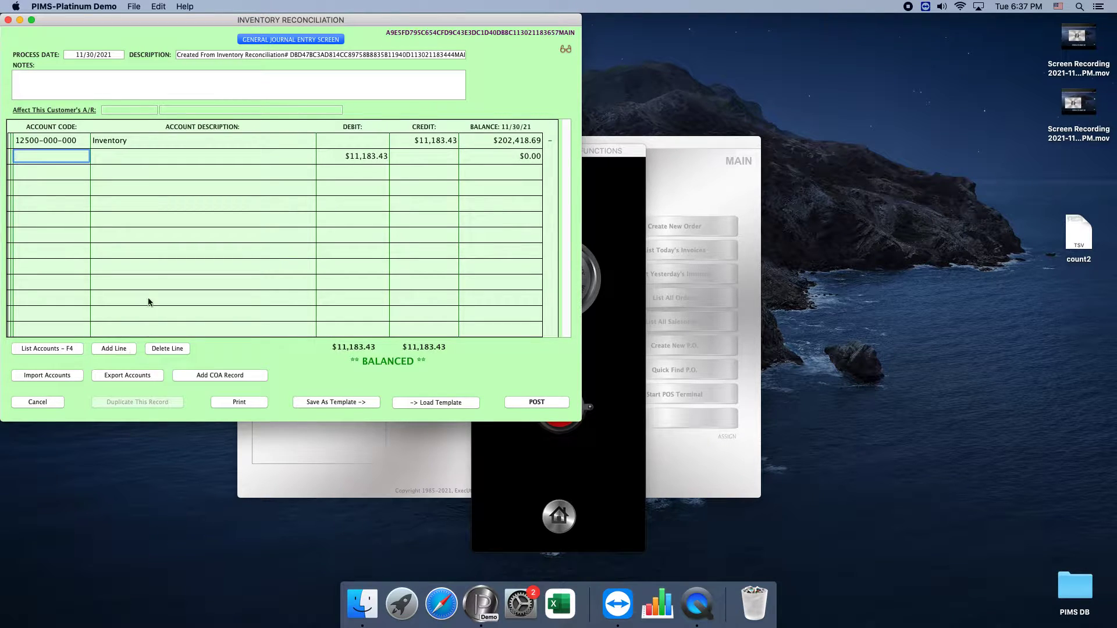
click(147, 156)
text(C)
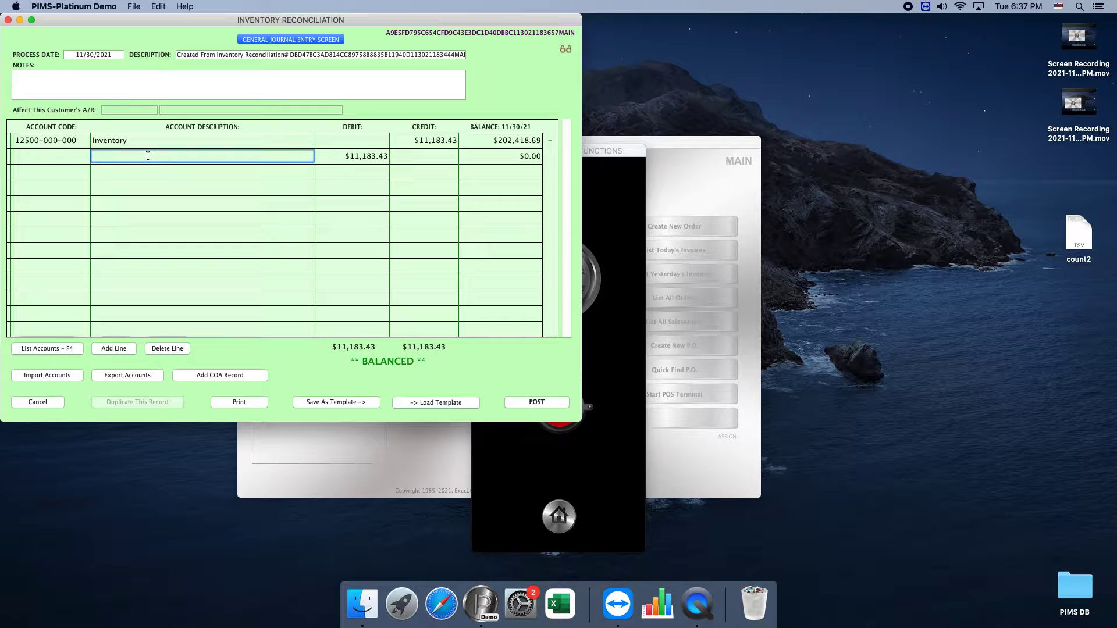
text(OG)
key(Tab)
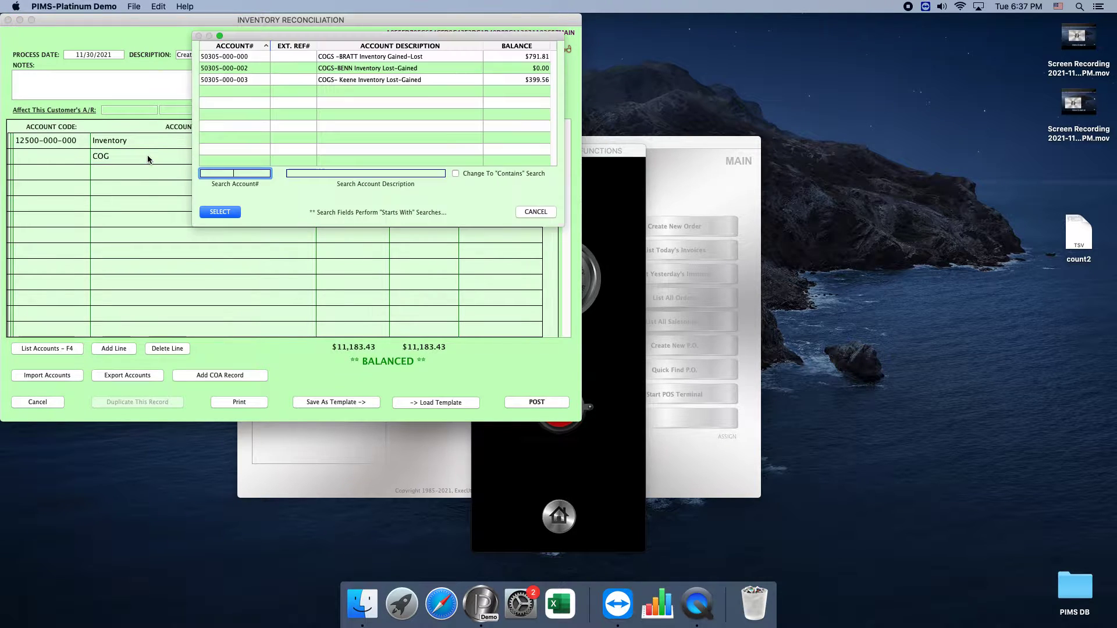
double_click(362, 58)
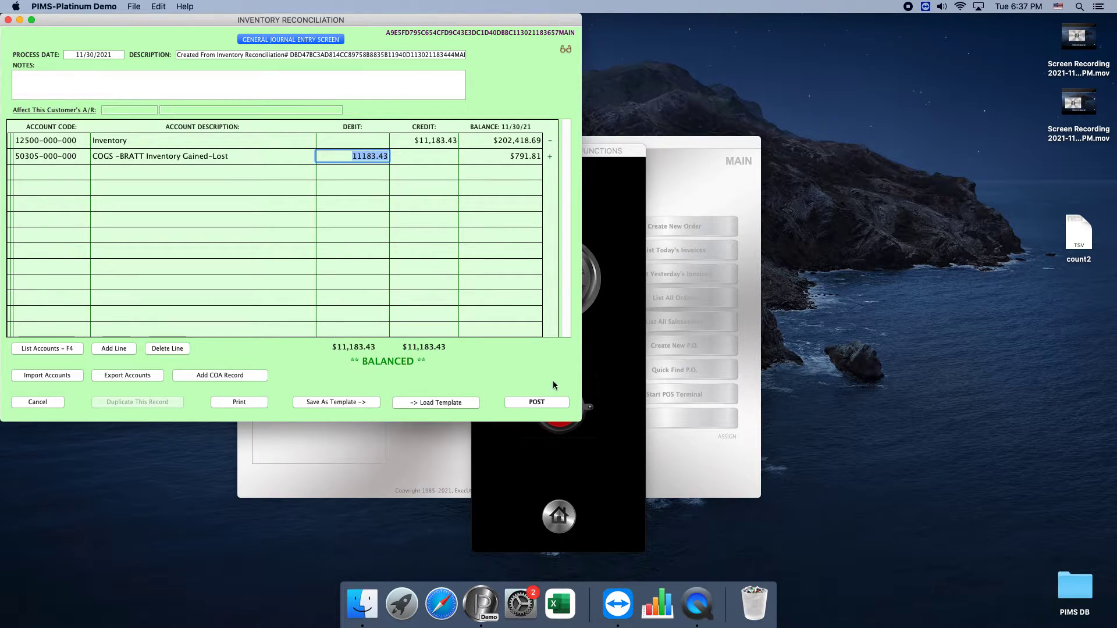
click(550, 402)
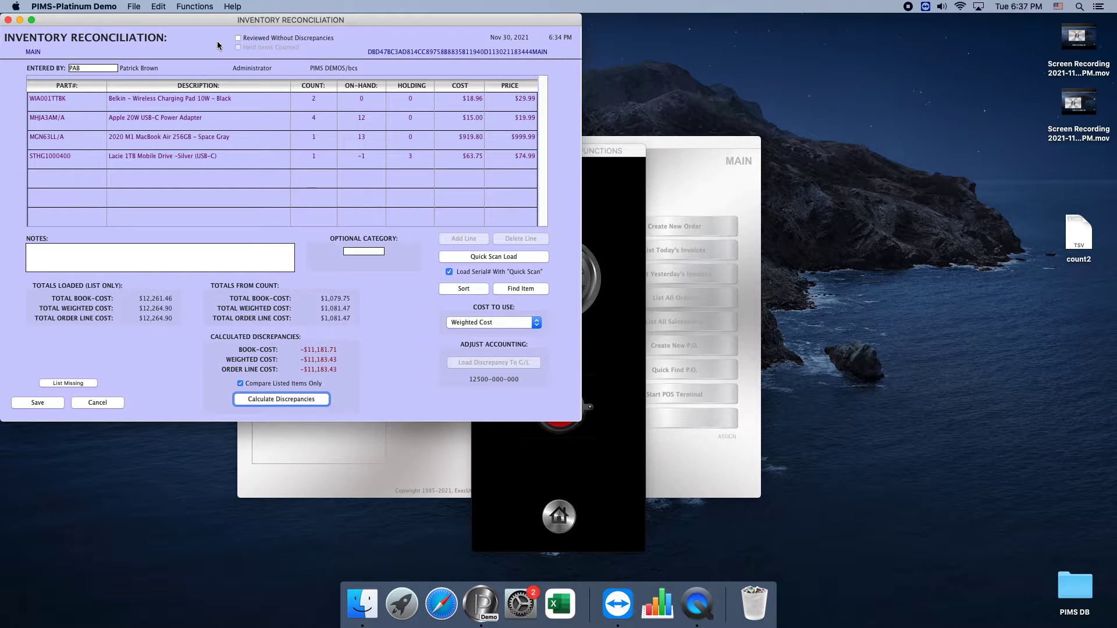
Clear the on-hand quantities at MAIN for just the items listed in the reconciliation.
click(189, 5)
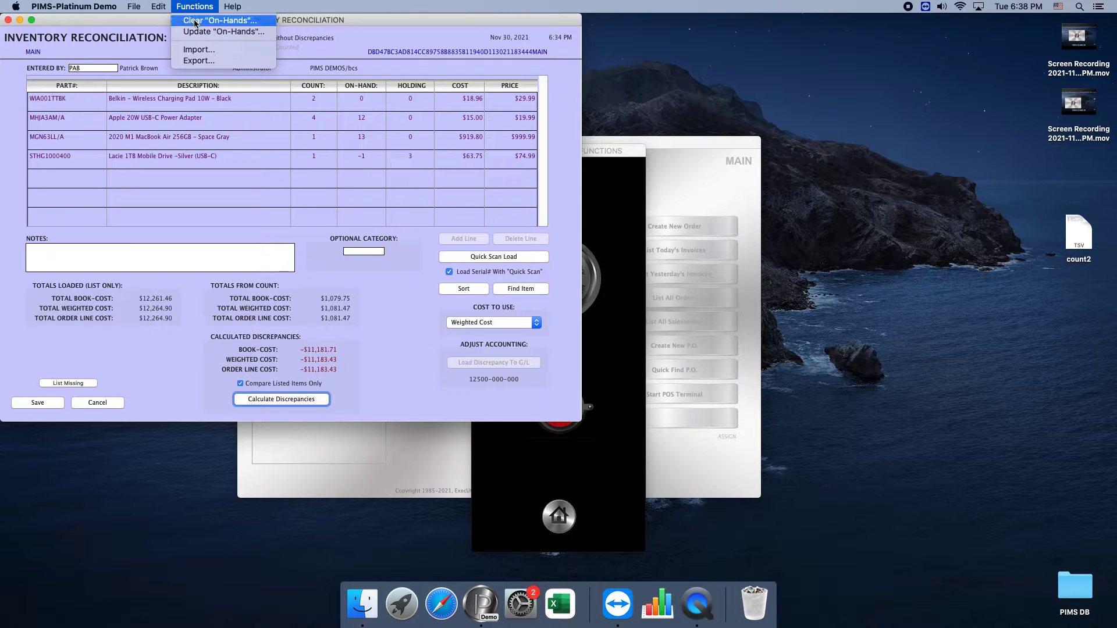
click(195, 22)
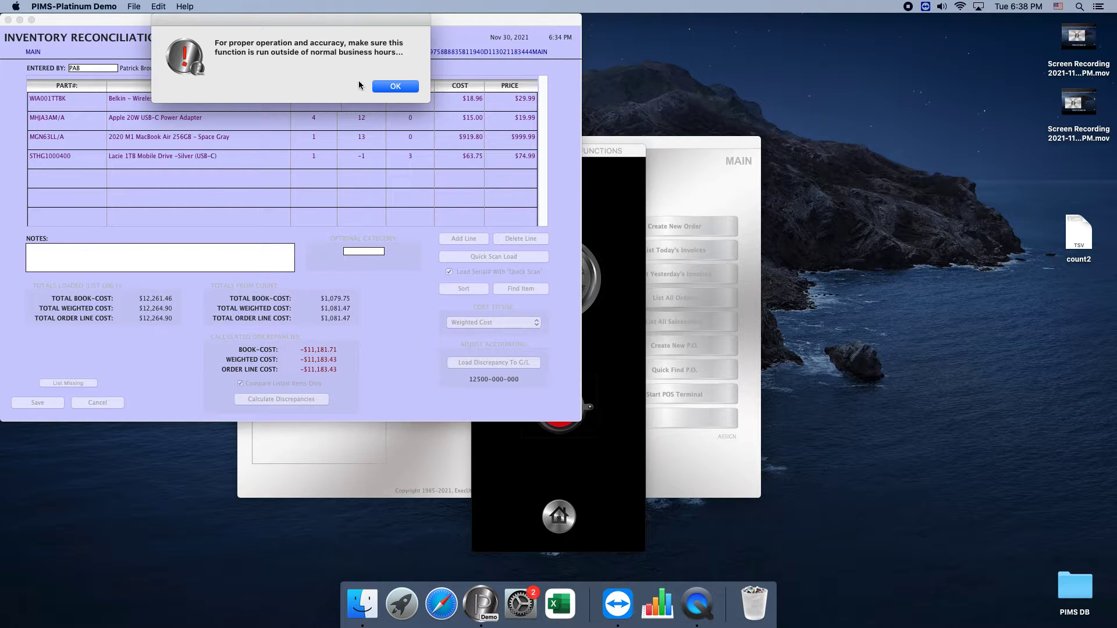
click(383, 88)
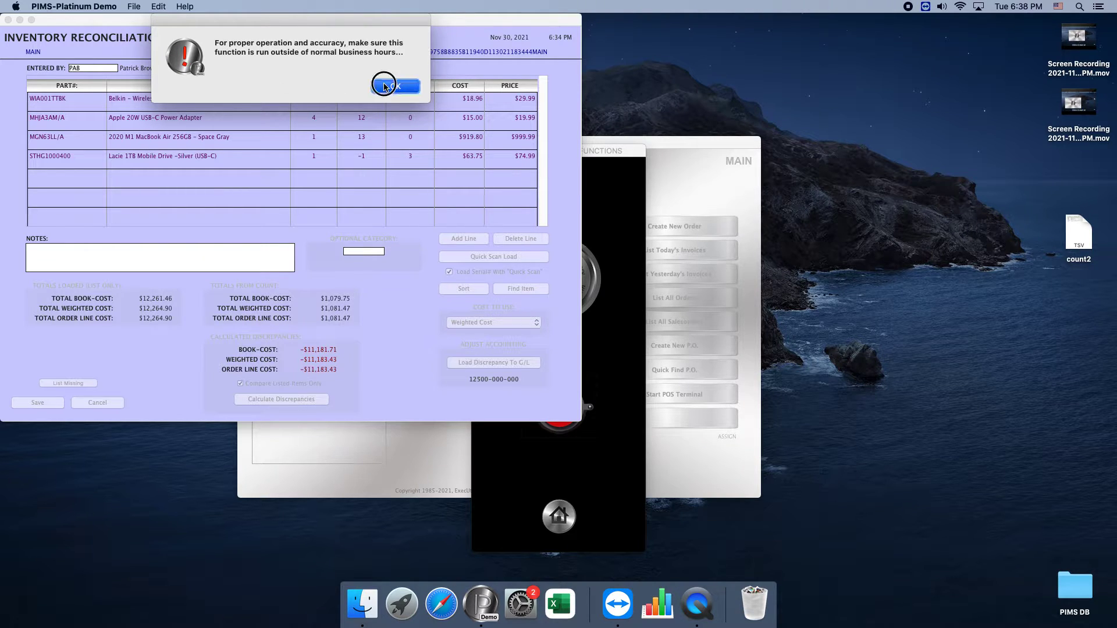
click(385, 79)
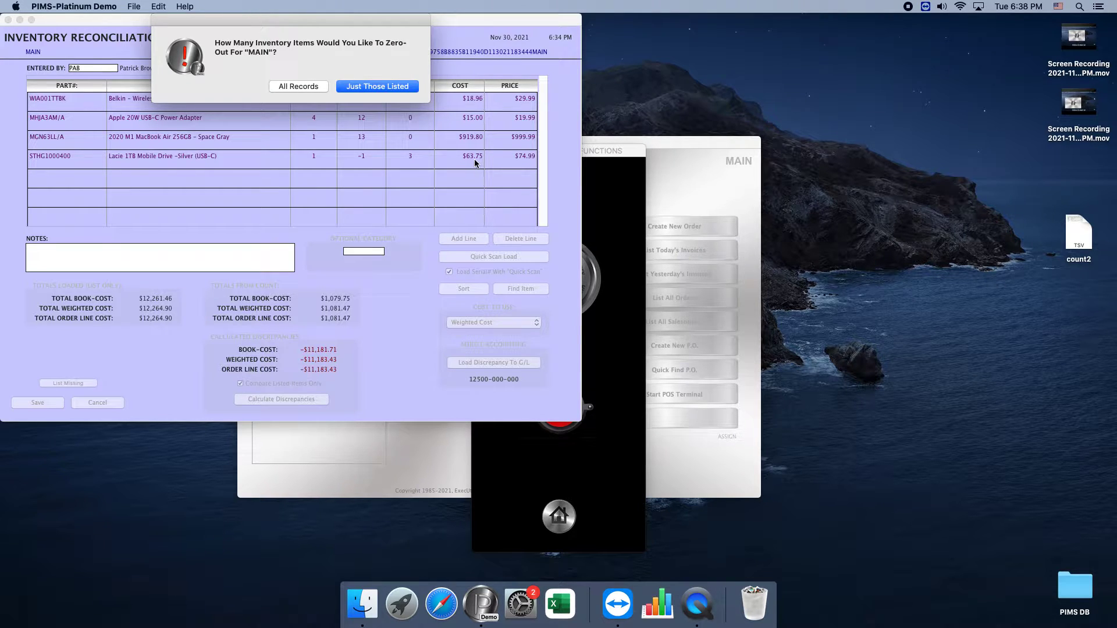
click(349, 87)
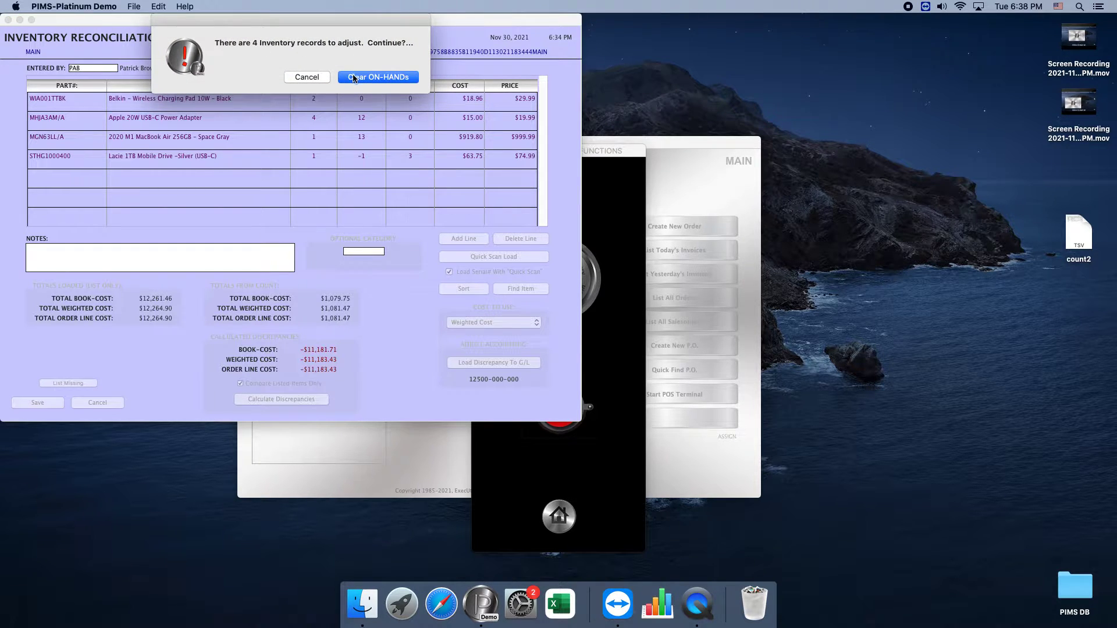
click(381, 77)
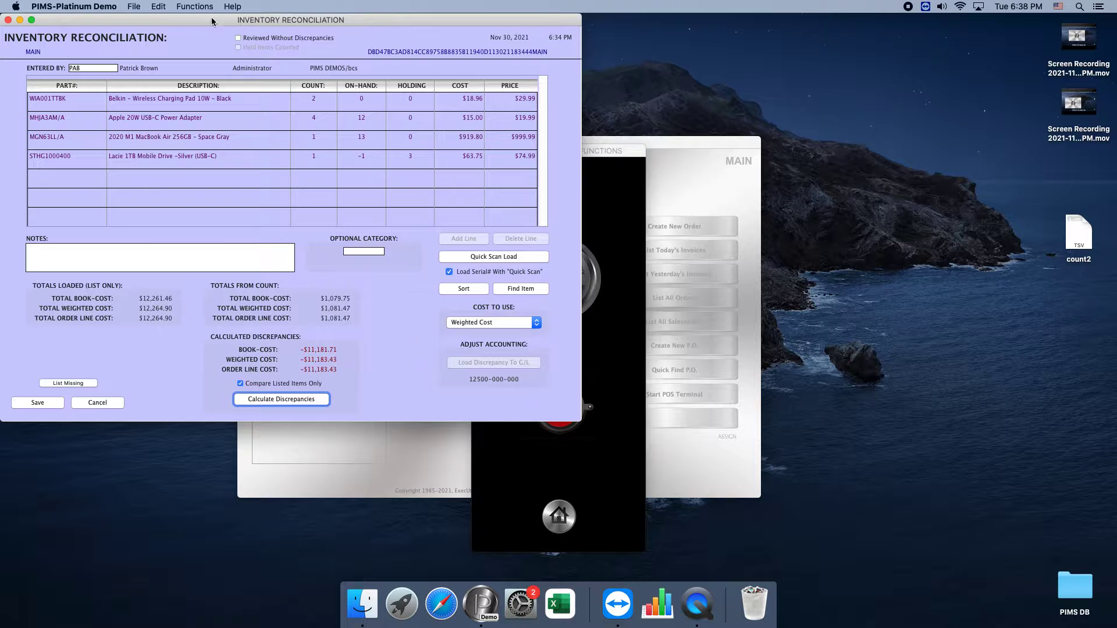
Update the on-hand quantities from the counts, specifying that held items are included, and cancel out of the reconciliation.
click(195, 7)
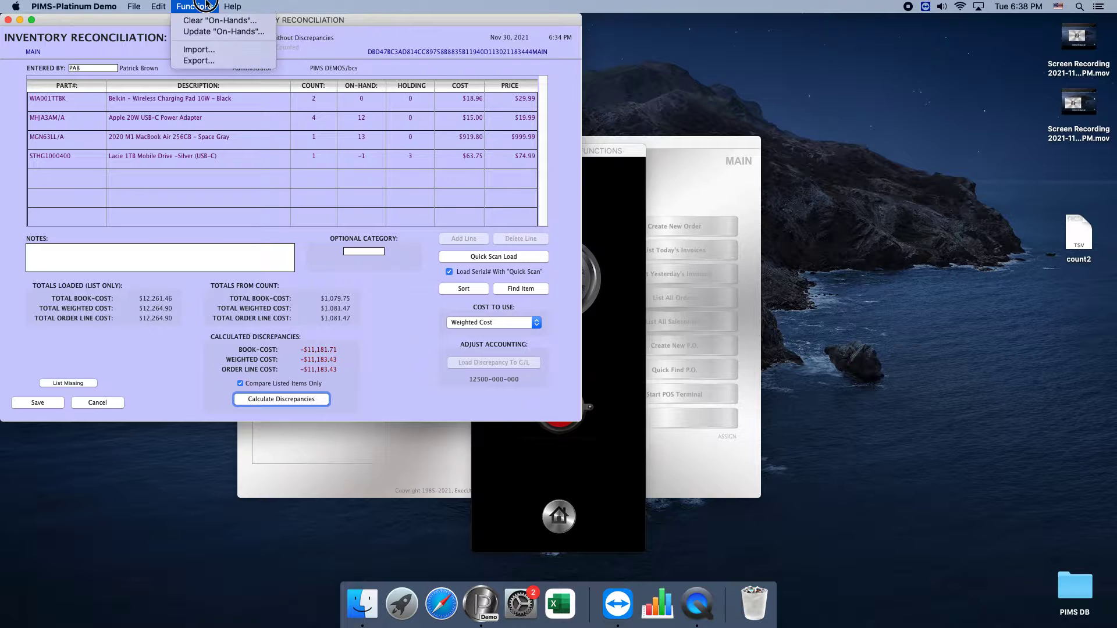
click(213, 32)
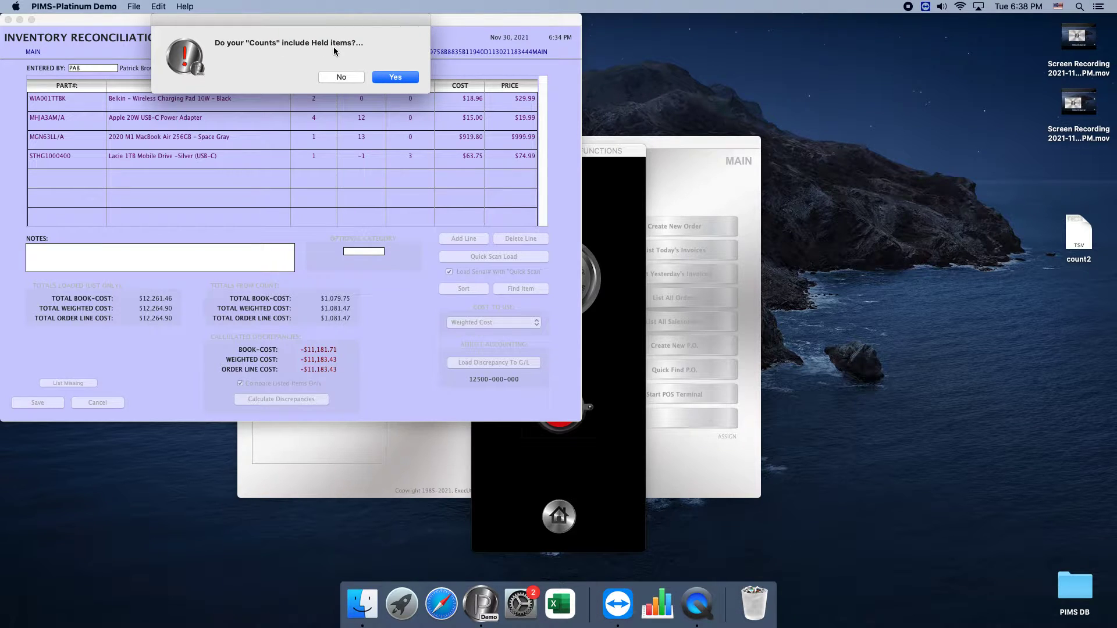
click(387, 74)
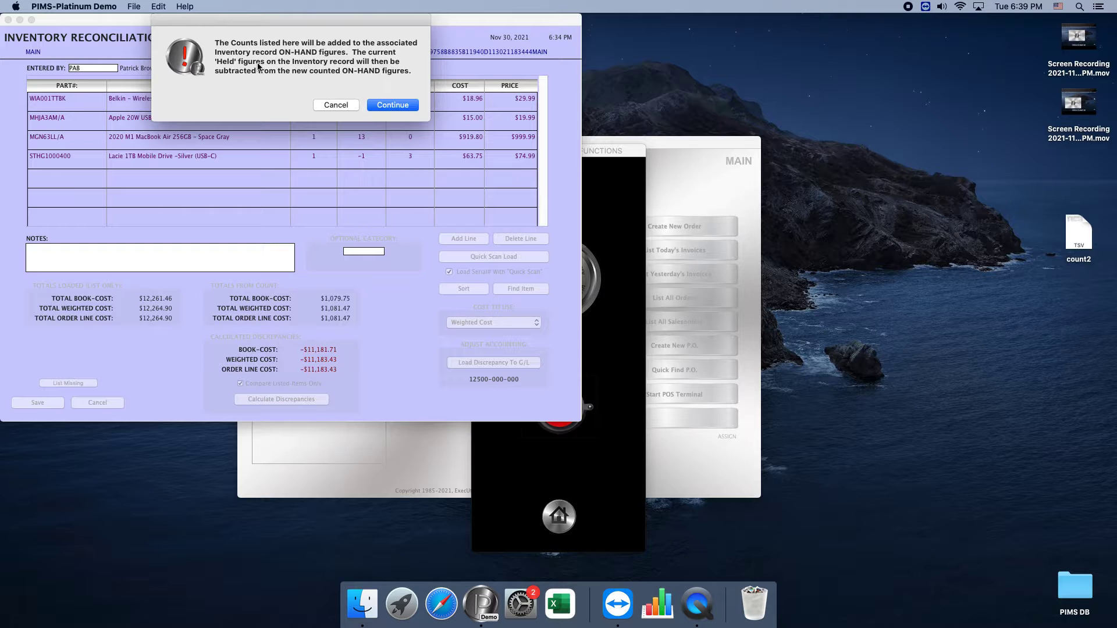
click(409, 104)
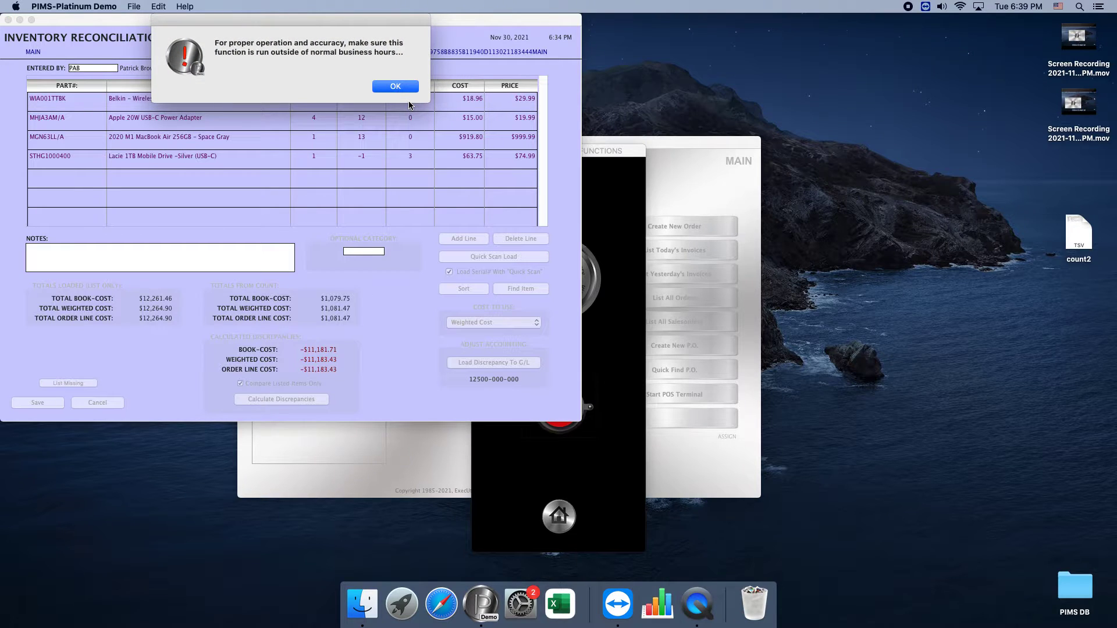
click(400, 87)
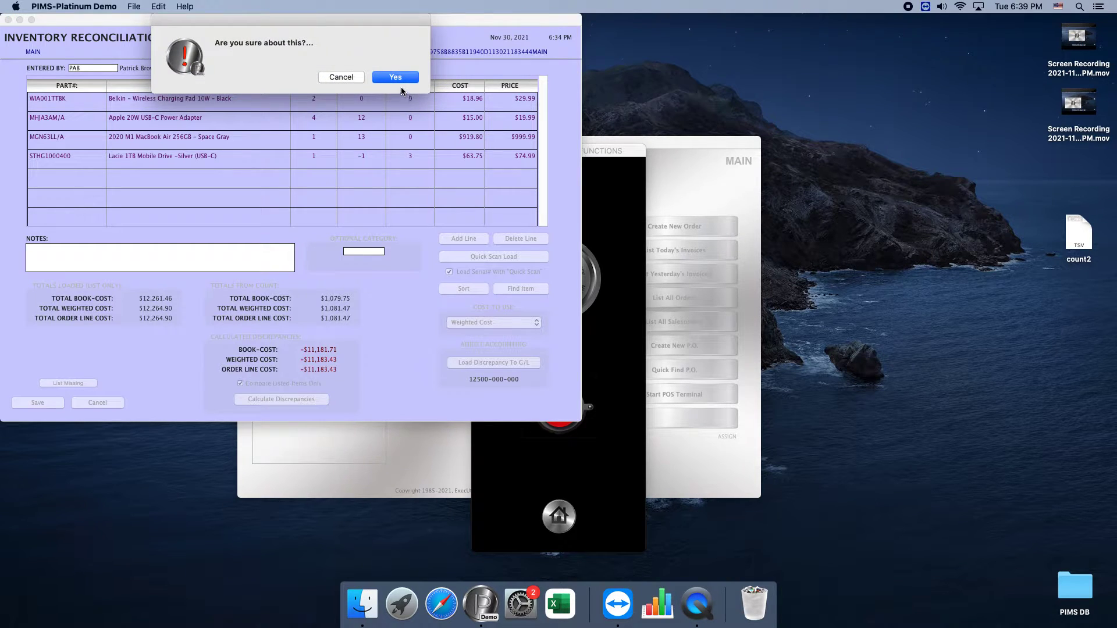
click(397, 78)
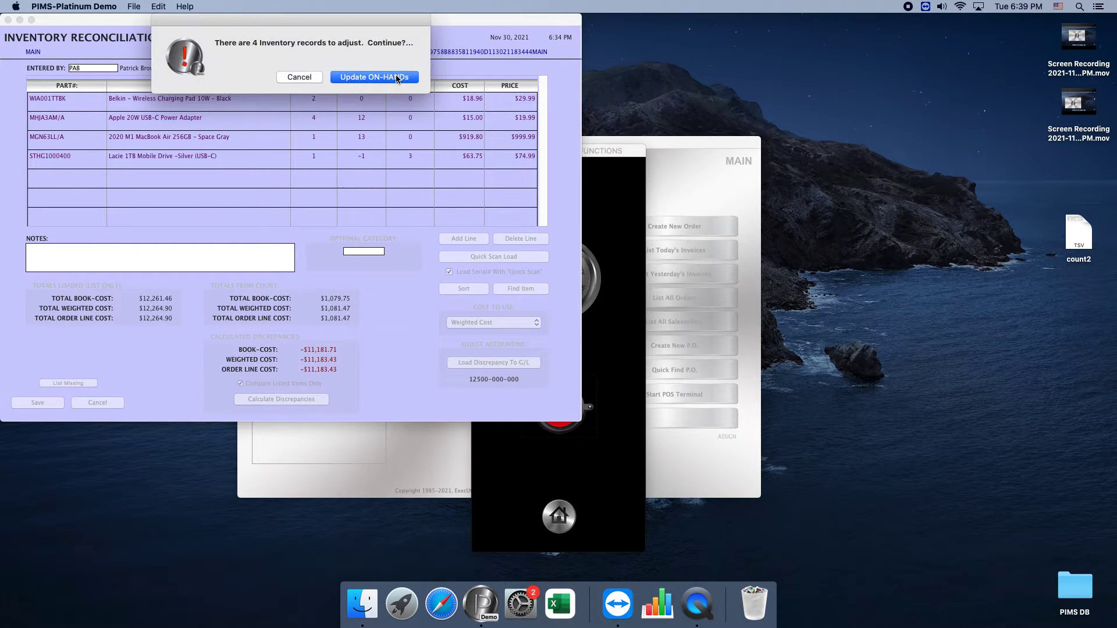
click(397, 78)
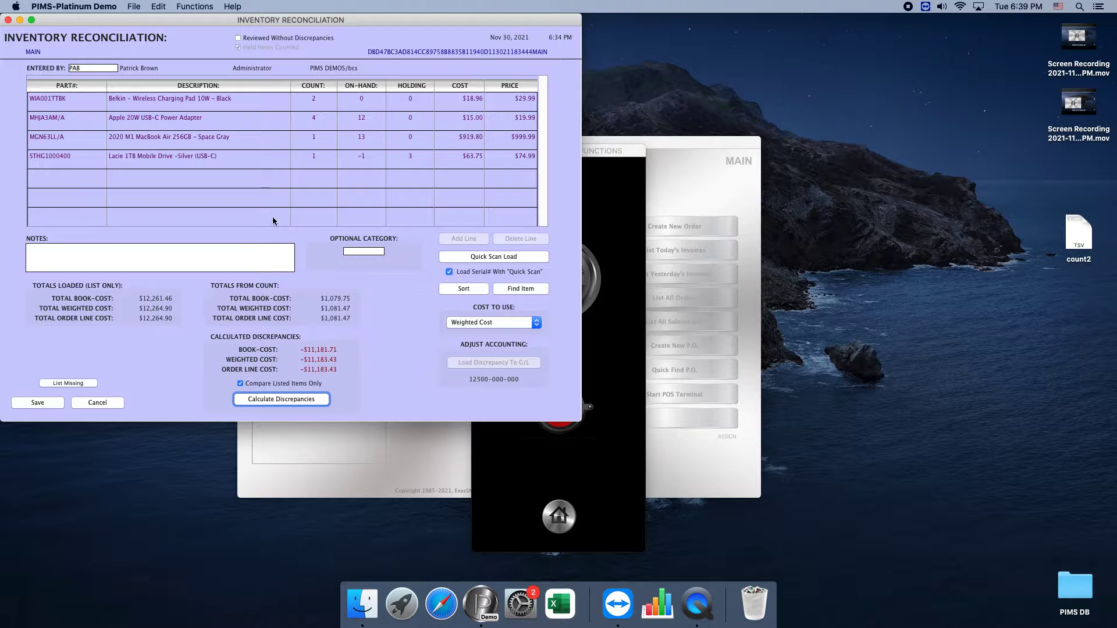
click(97, 400)
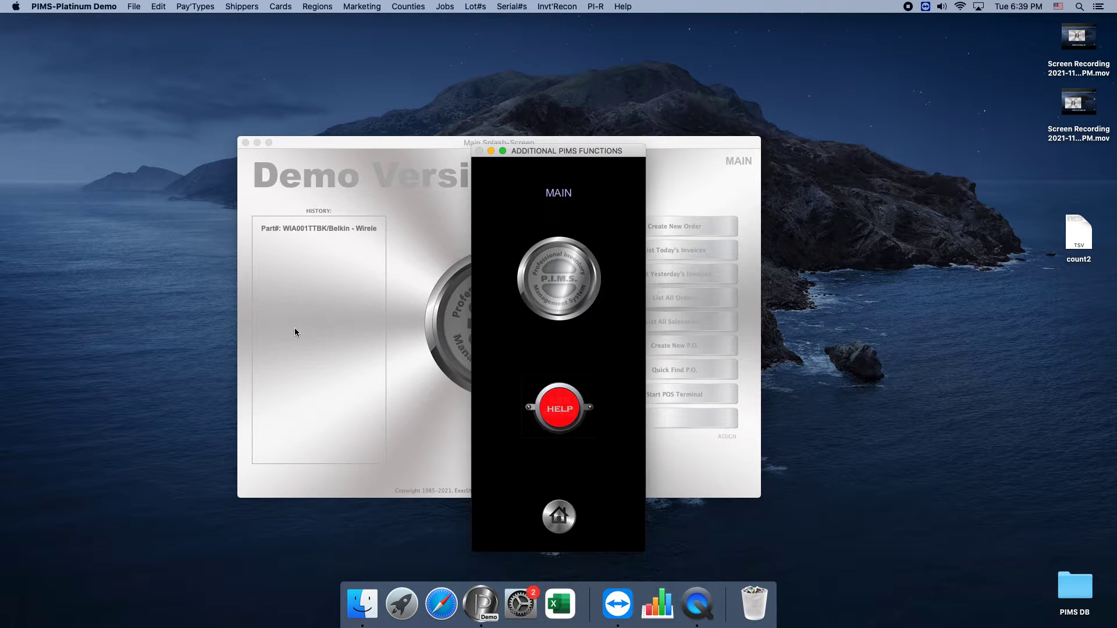
Create another inventory reconciliation for the Main Location [MAIN] and enter the employee's initials as the person entering it.
click(559, 7)
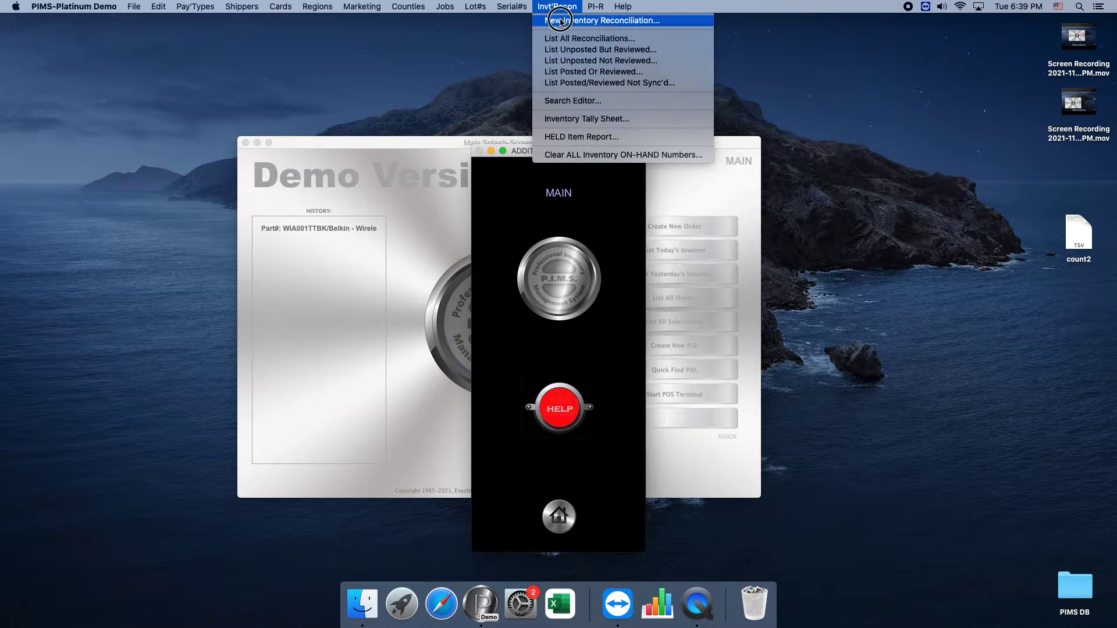
click(560, 21)
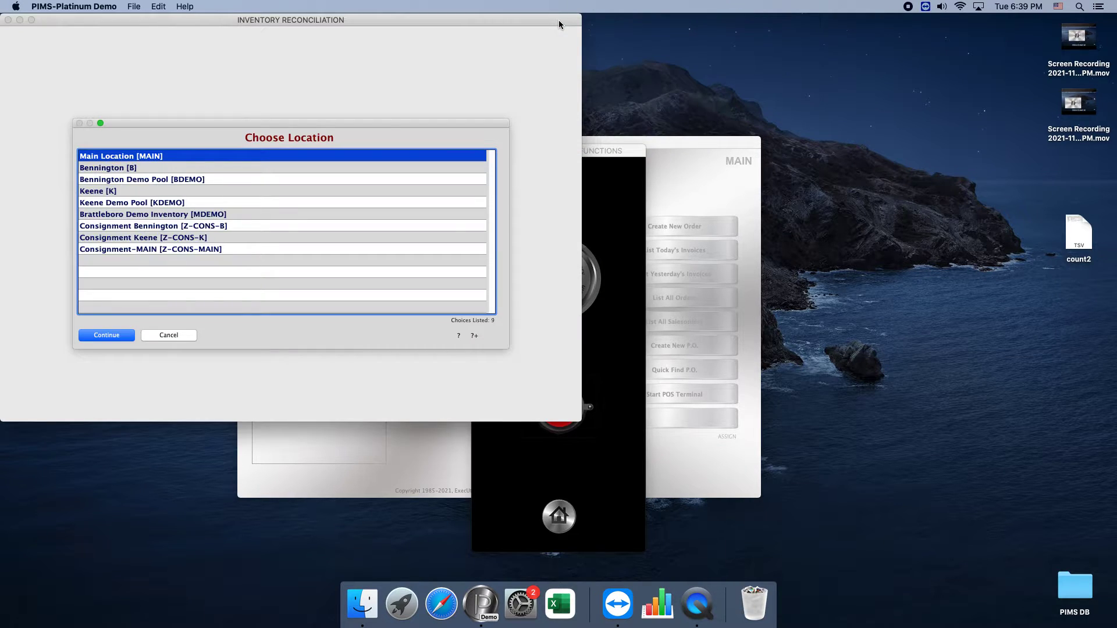
click(115, 338)
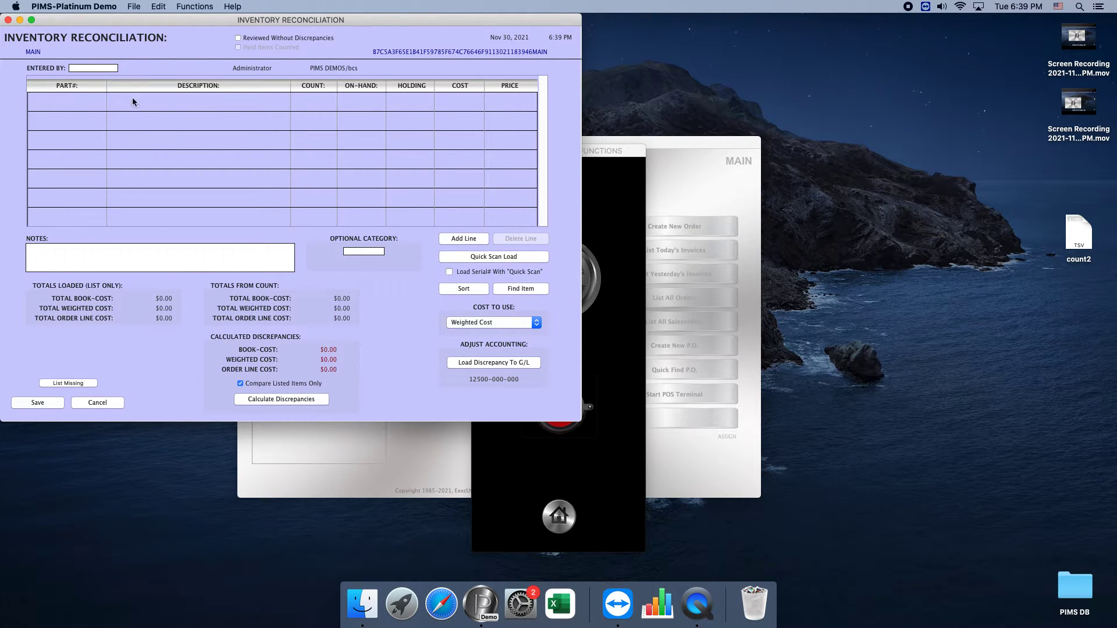
click(112, 68)
text(PAB)
click(468, 257)
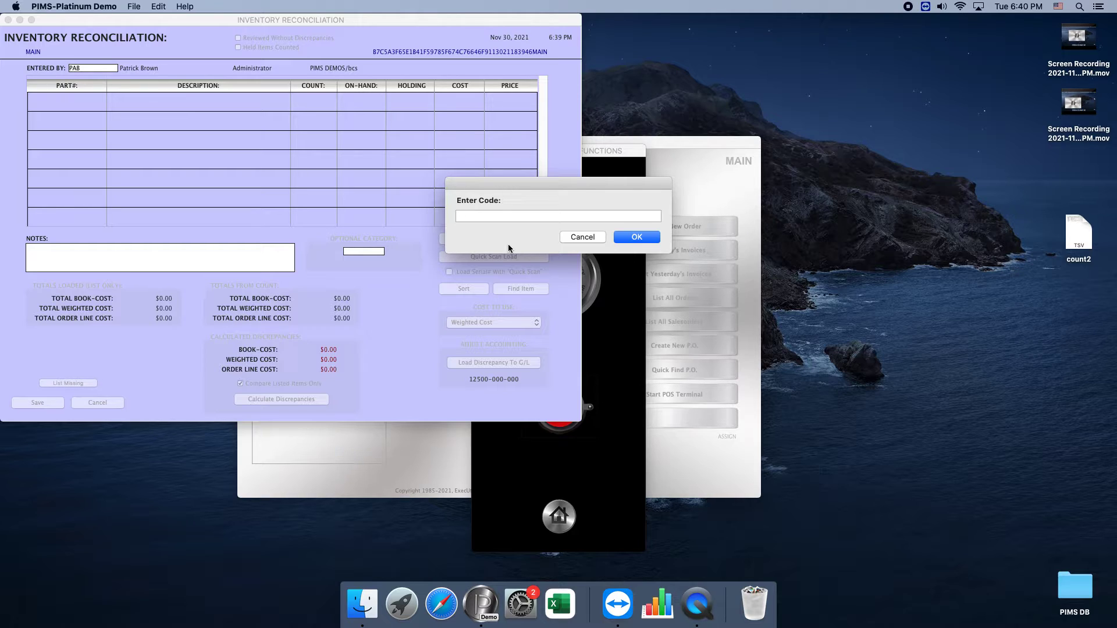
text(194252156940)
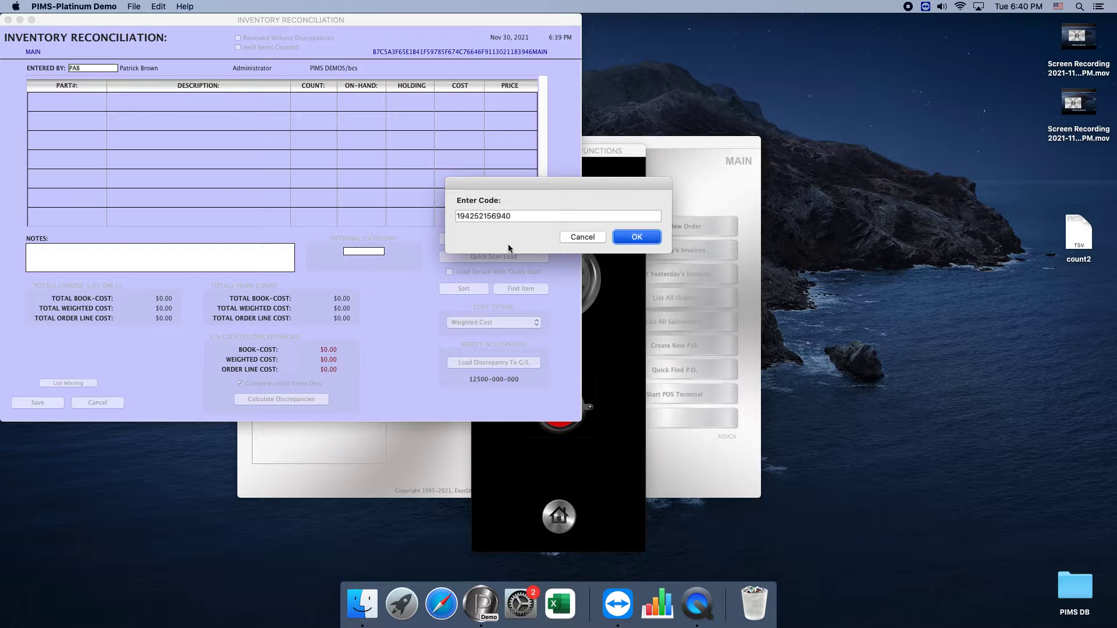
key(Return)
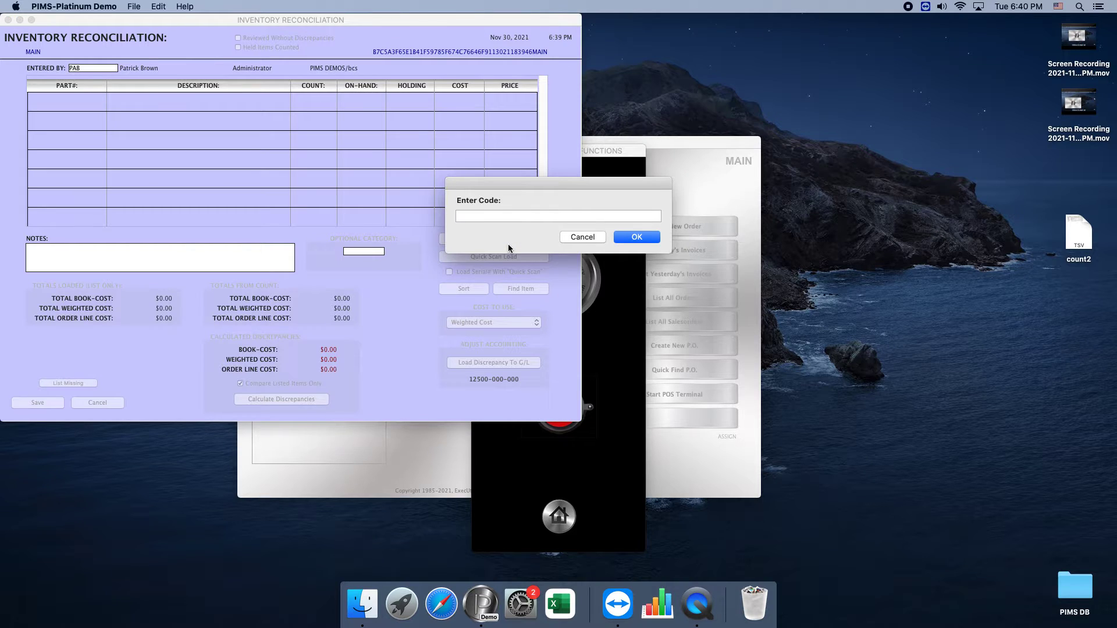
key(Return)
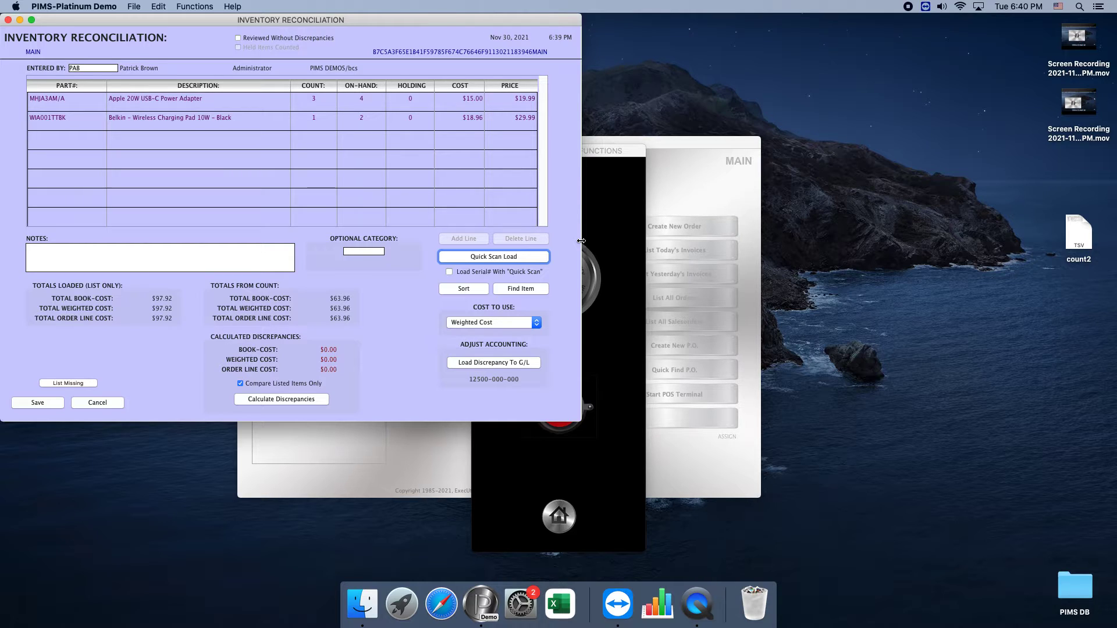
List and load the unfiltered missing items whose on-hand plus held quantity is not zero, review them, and cancel the reconciliation.
click(87, 382)
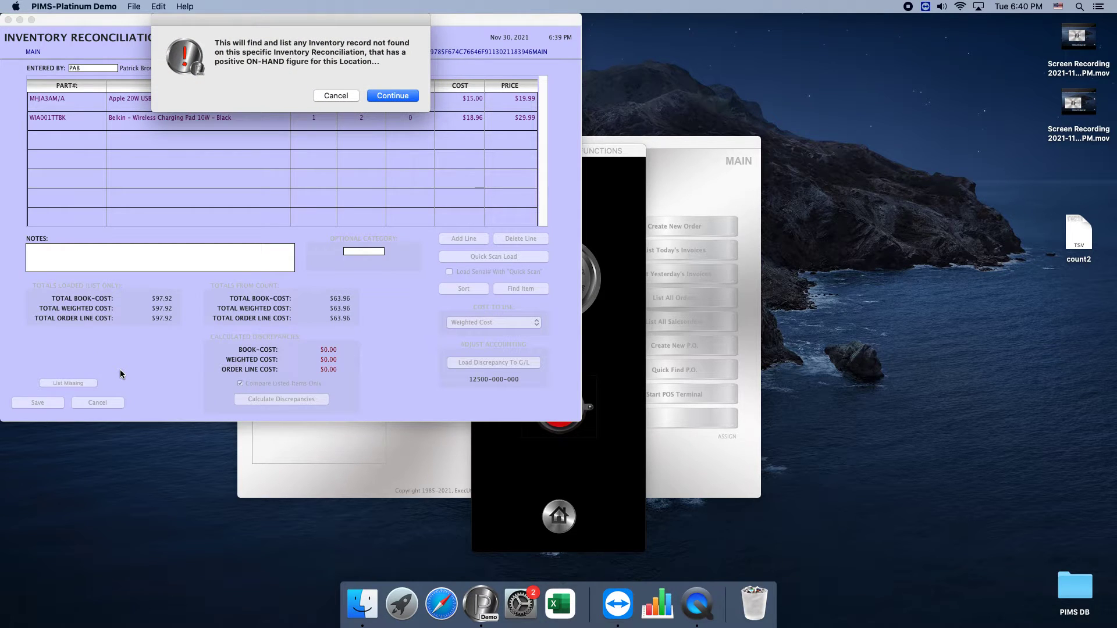
click(385, 95)
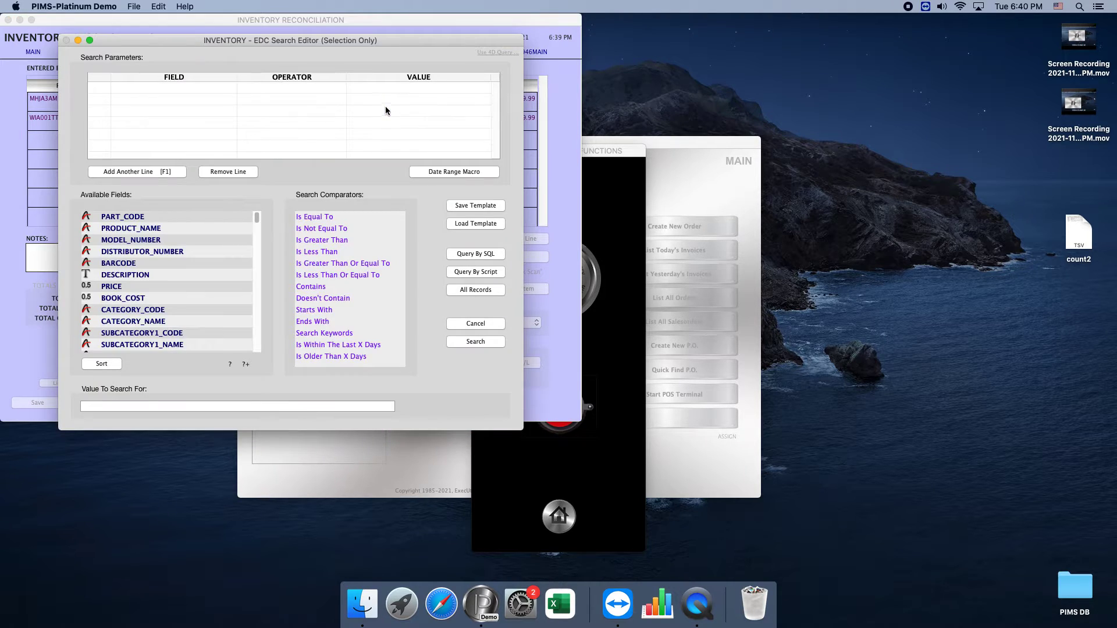
click(483, 324)
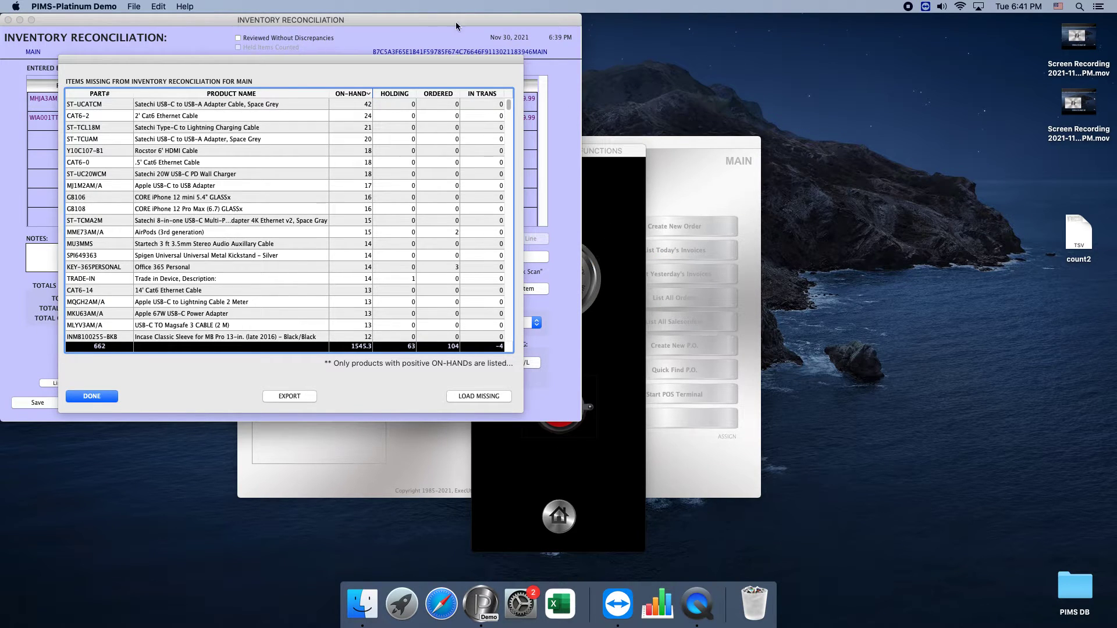
click(489, 397)
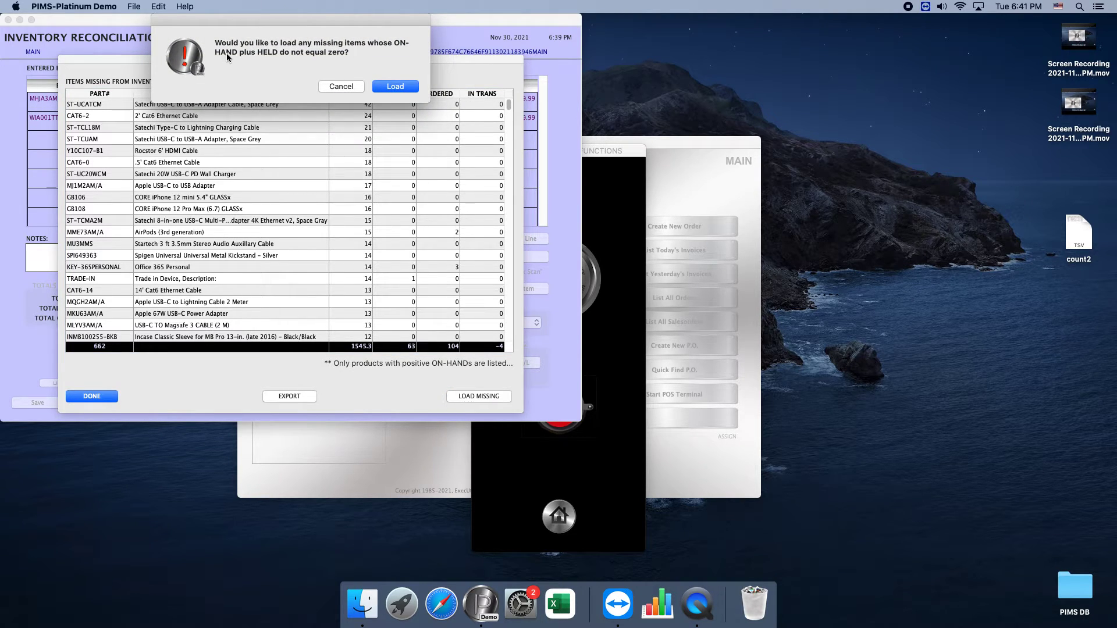
click(391, 86)
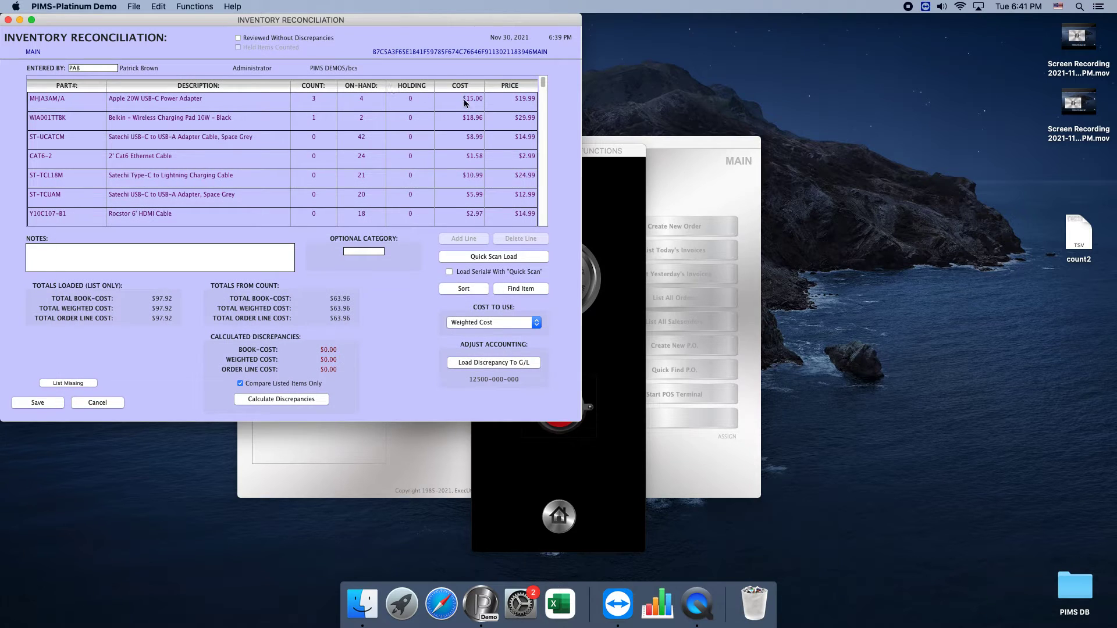
drag(543, 83, 548, 7)
click(109, 402)
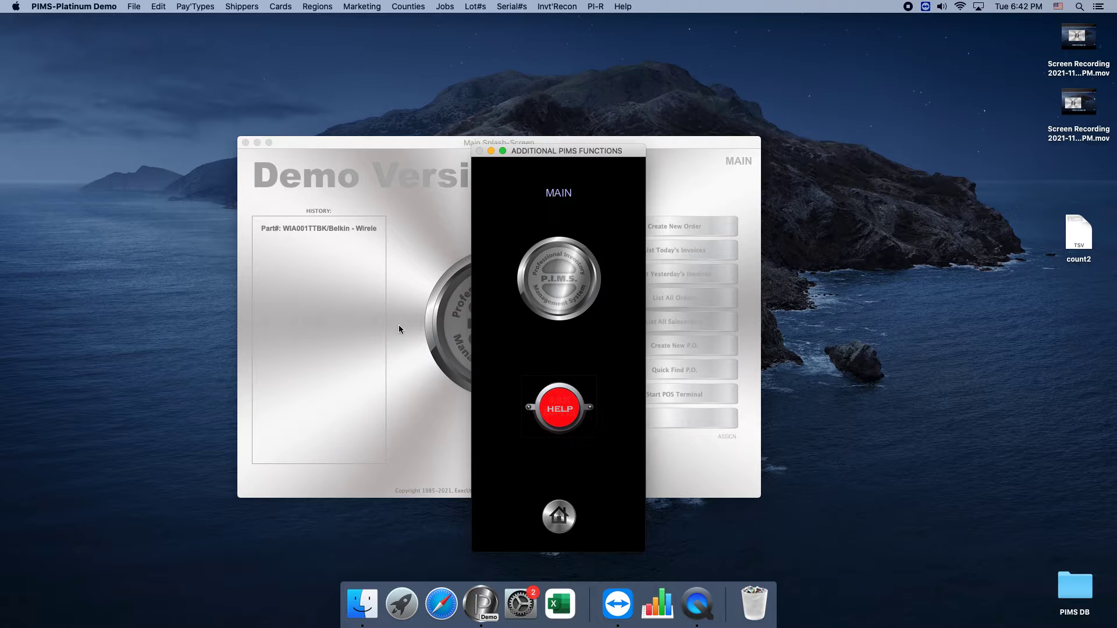
Return to the main functions and run the Inventory List For Specific Location report for Main Location [MAIN].
click(558, 517)
click(568, 6)
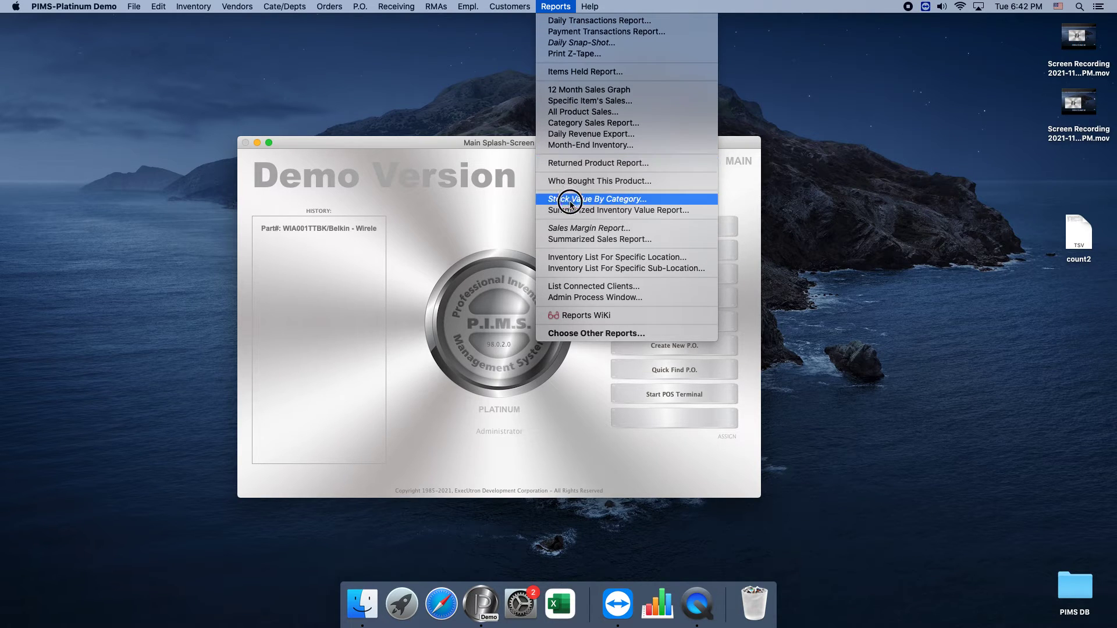
click(573, 258)
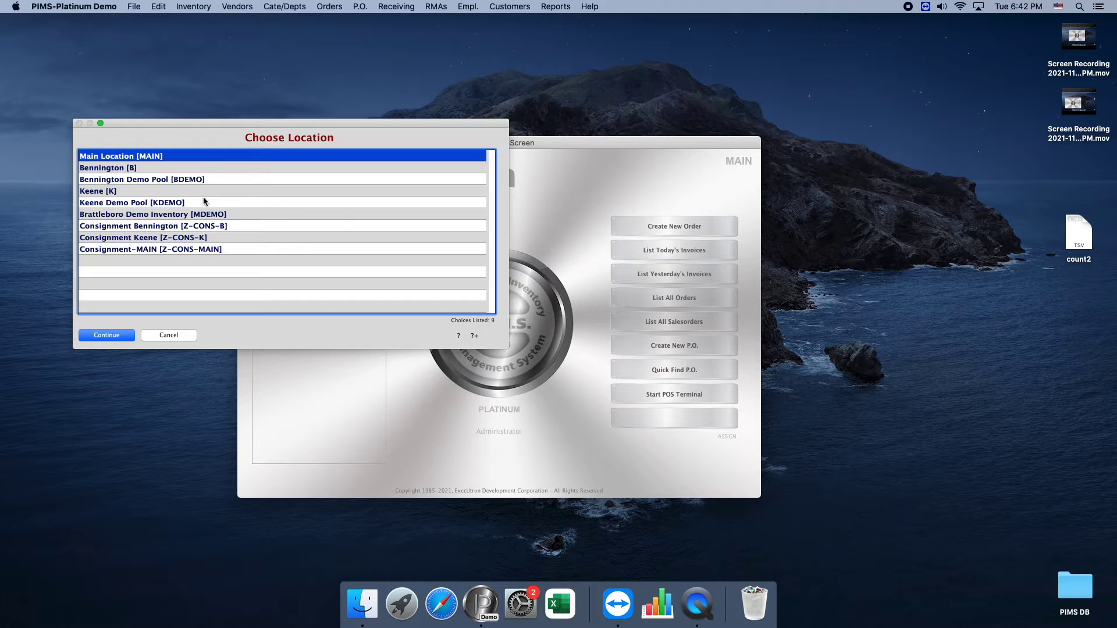
click(92, 333)
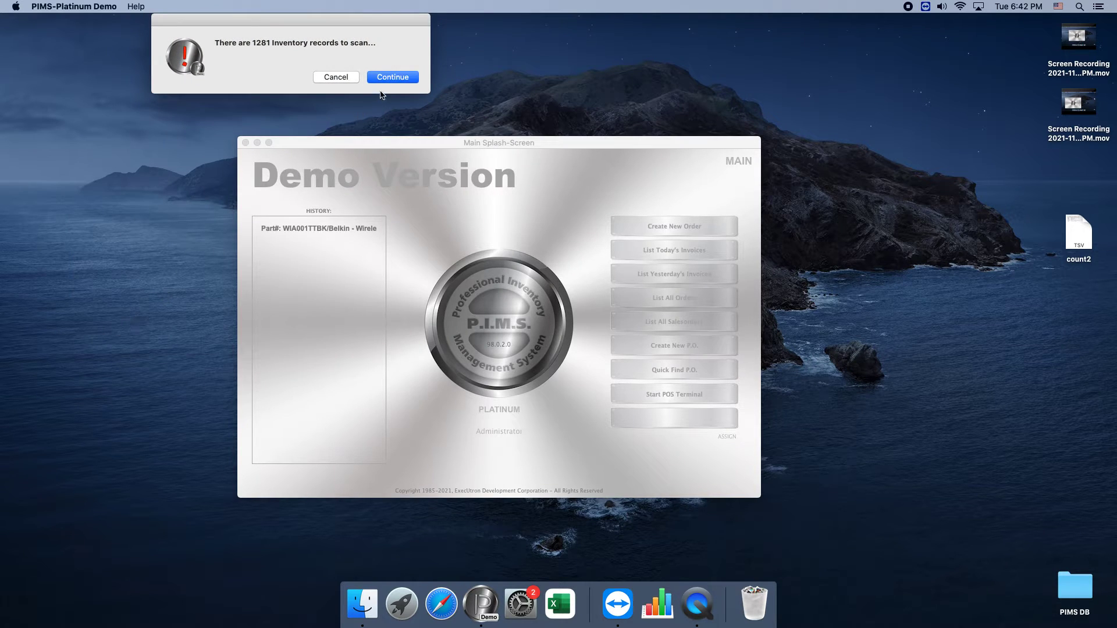
click(388, 80)
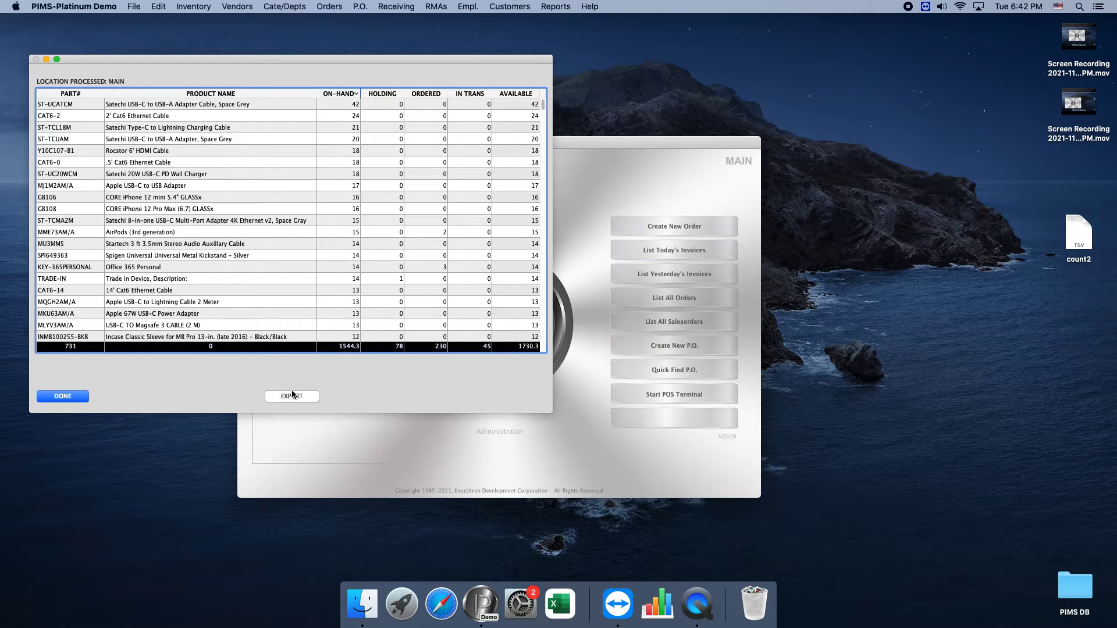
Export the location inventory report to the Desktop as "full main inventory" and close the Finder window that opens.
click(293, 395)
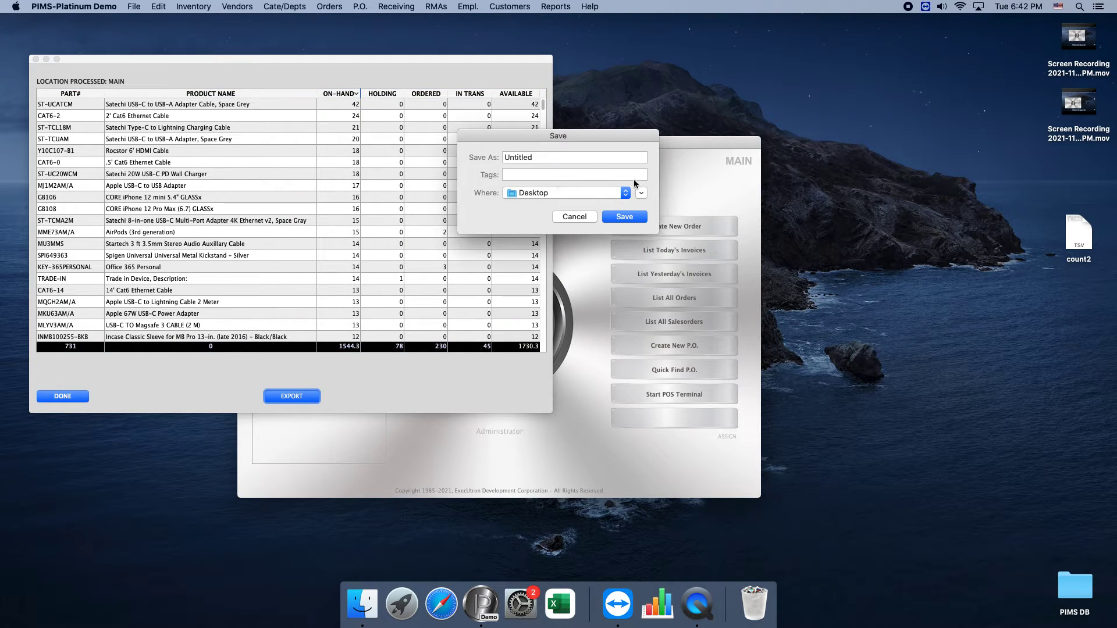
double_click(560, 159)
text(f)
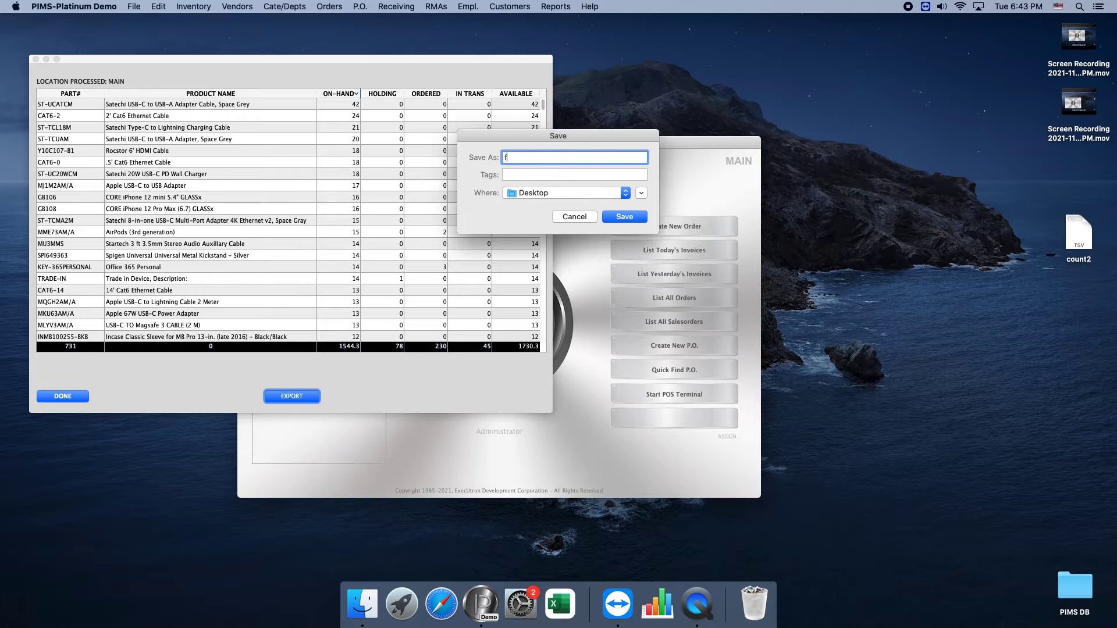
text(ull main inventory)
click(644, 218)
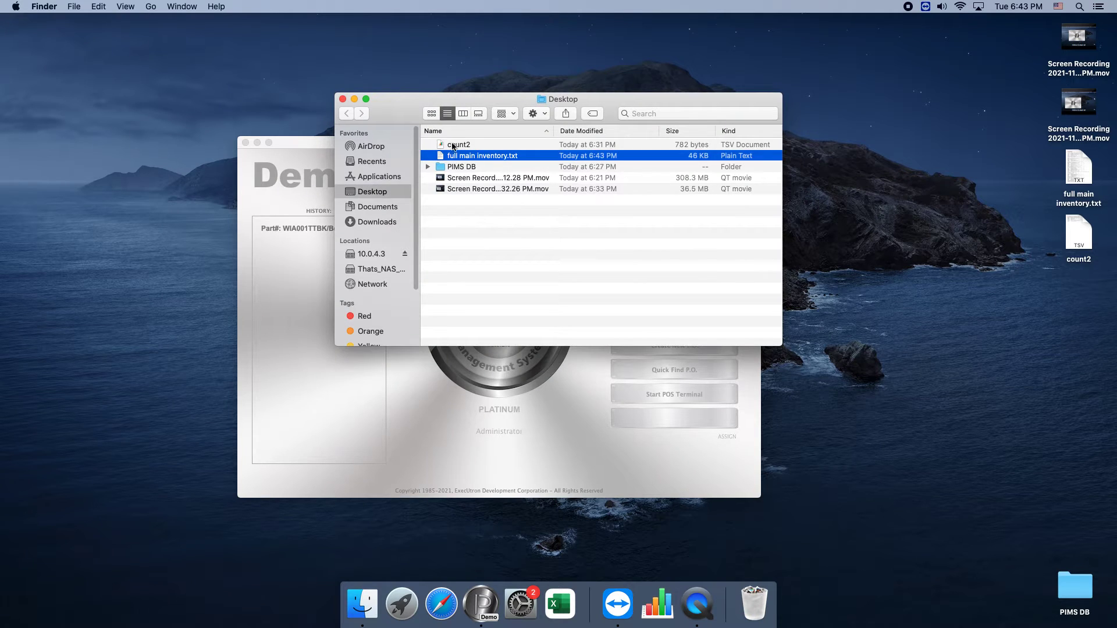
click(343, 99)
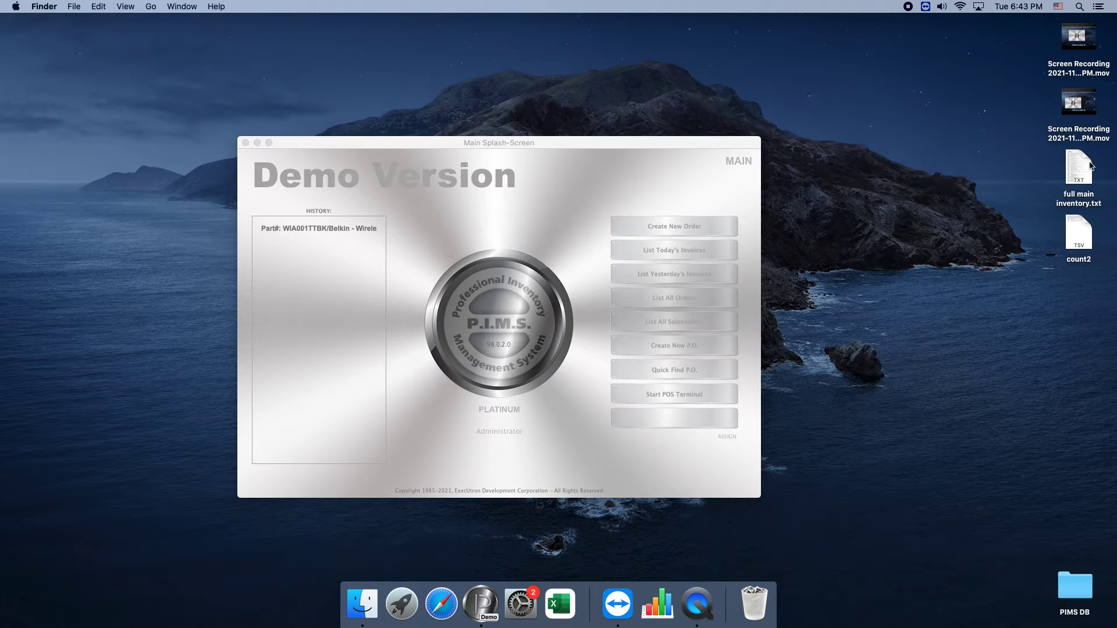
Open full main inventory.txt from the desktop in Numbers and widen the window to fit all report columns.
drag(1089, 166, 657, 599)
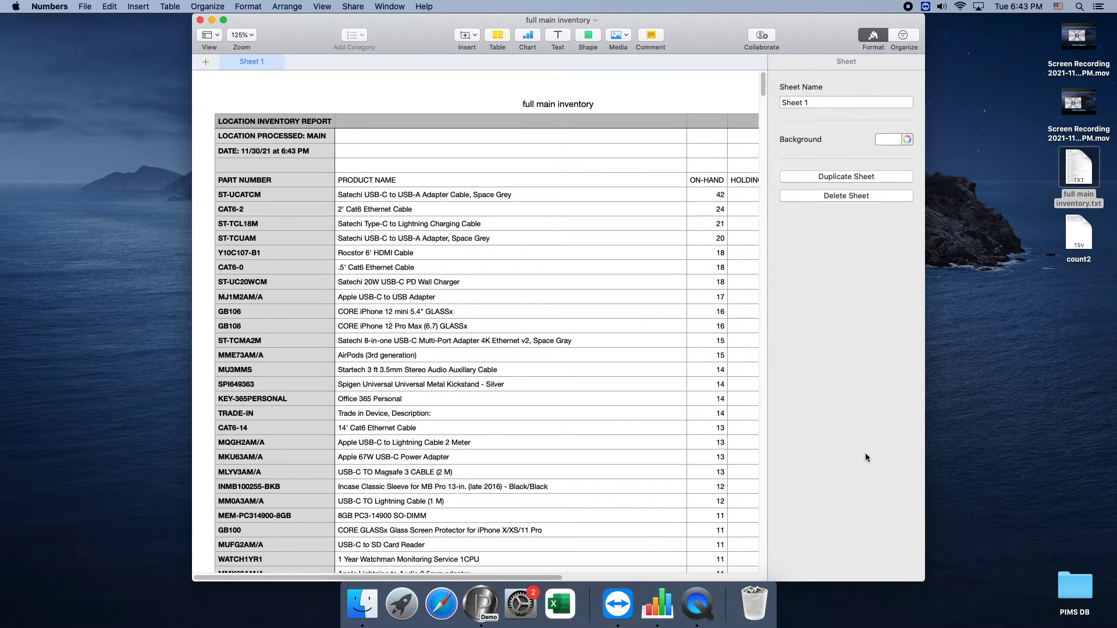
drag(721, 33, 564, 25)
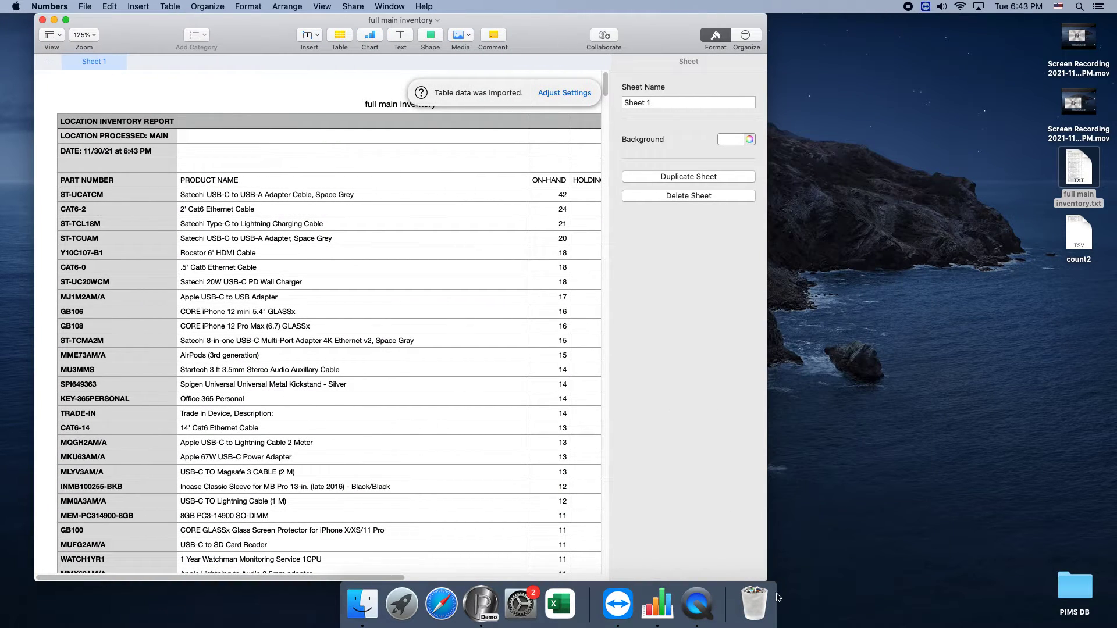
drag(767, 577, 1055, 547)
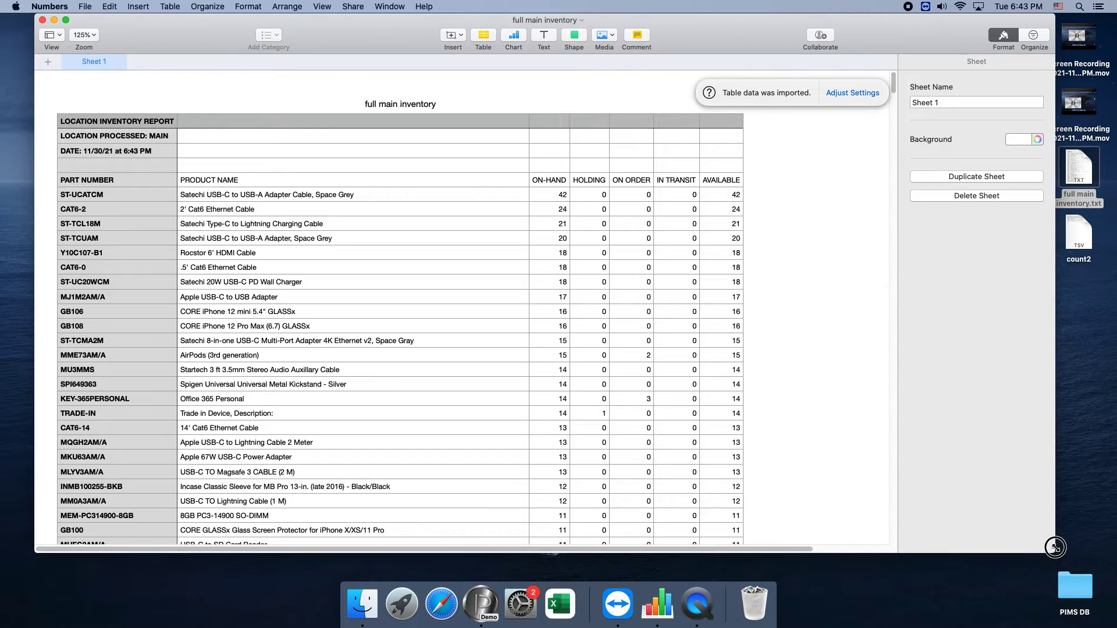
Delete the first four rows above the PART NUMBER heading row in the full main inventory table.
click(82, 169)
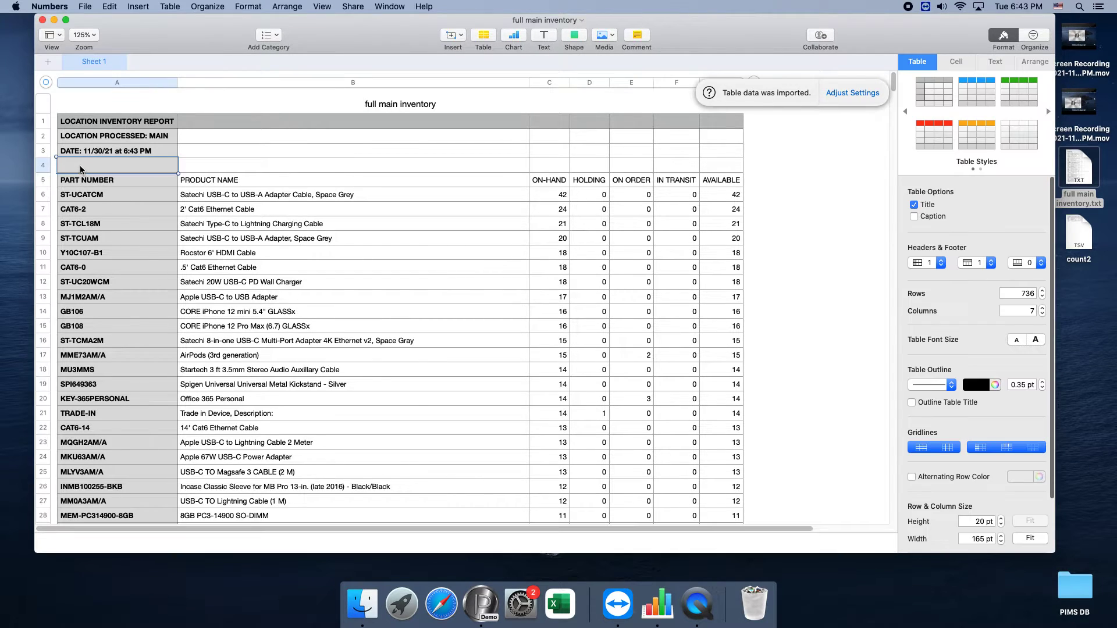
click(49, 166)
click(48, 165)
click(46, 166)
shift+click(46, 126)
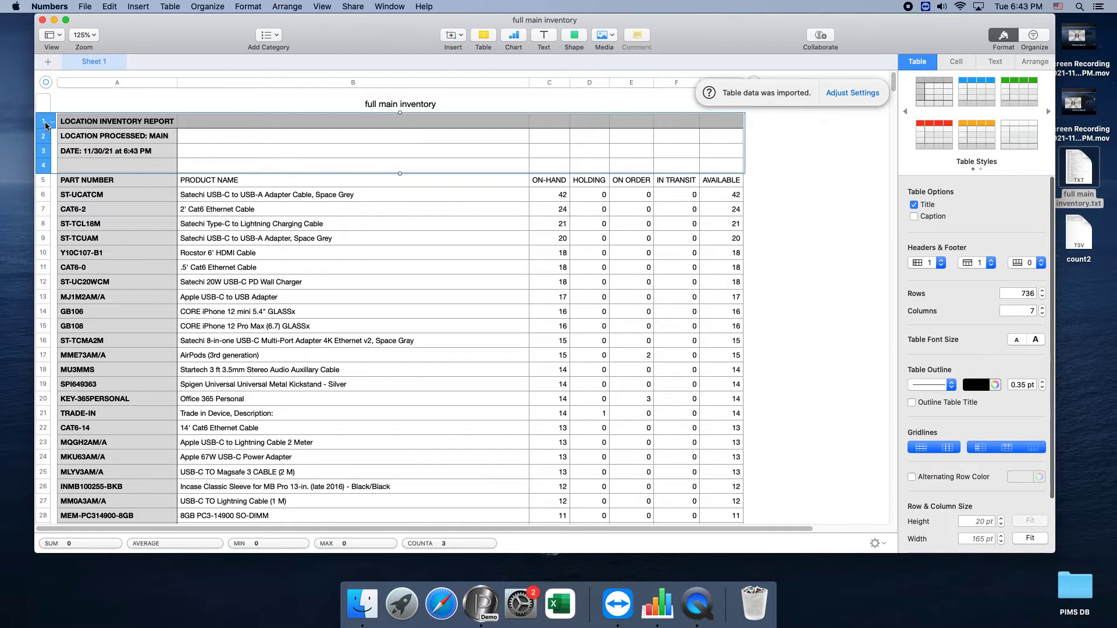
click(46, 123)
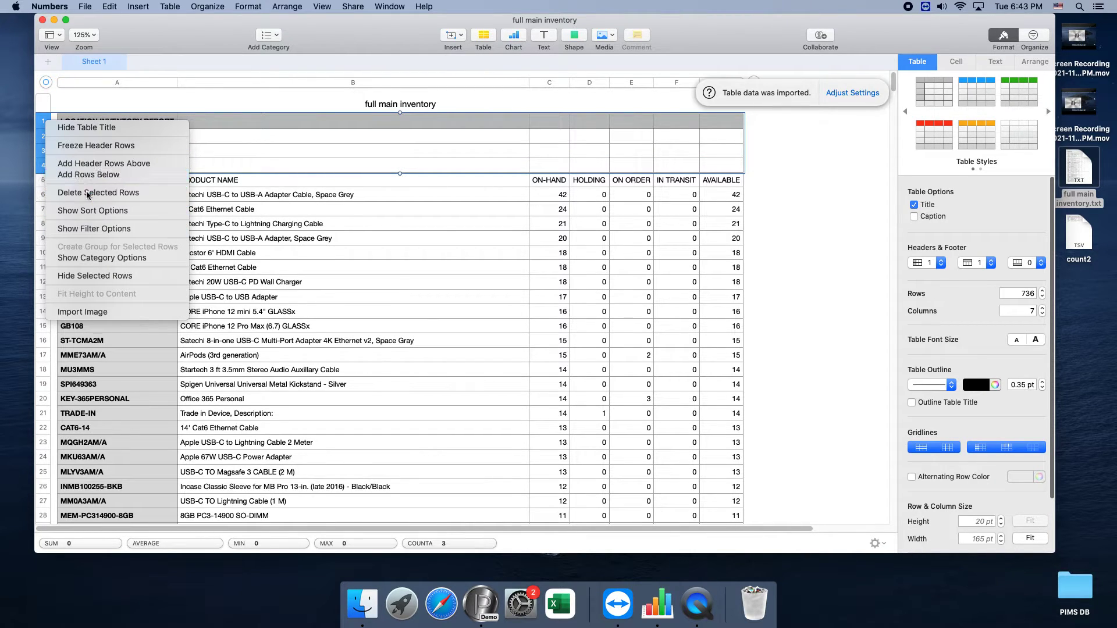
click(88, 194)
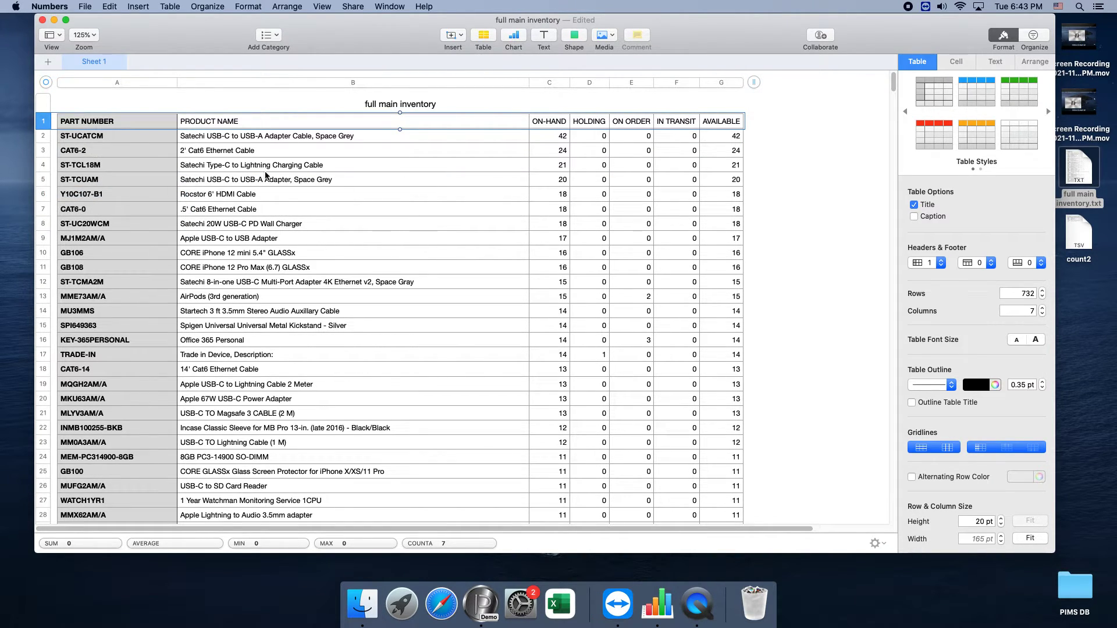
Look down the full inventory list, open the count2 file in Numbers, and move its window to show both tables.
scroll(394, 378, down, 10)
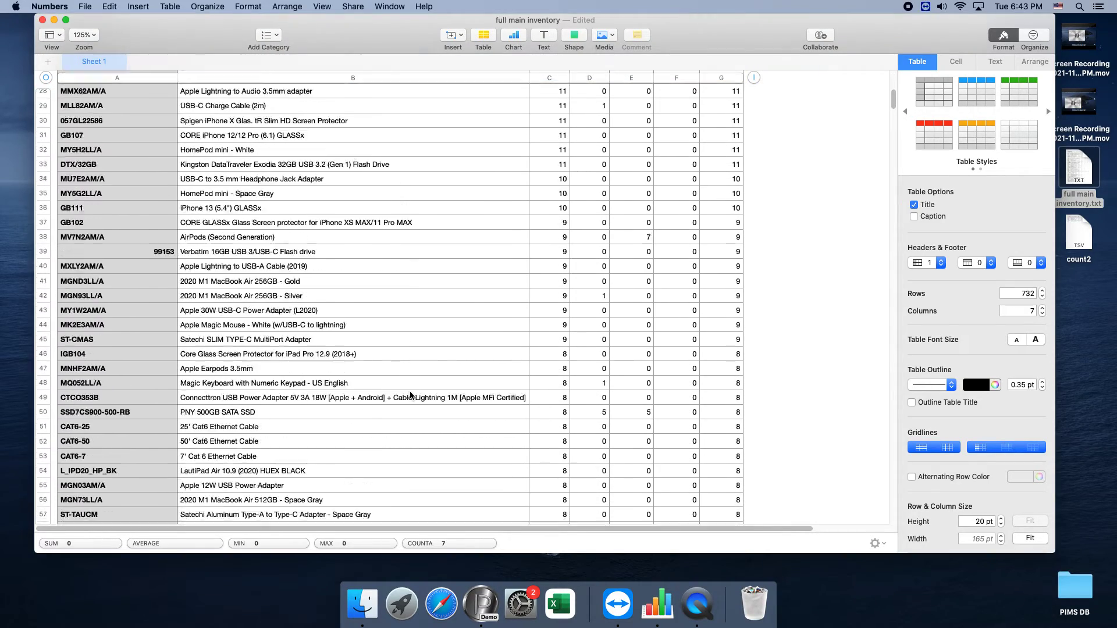
scroll(411, 395, down, 15)
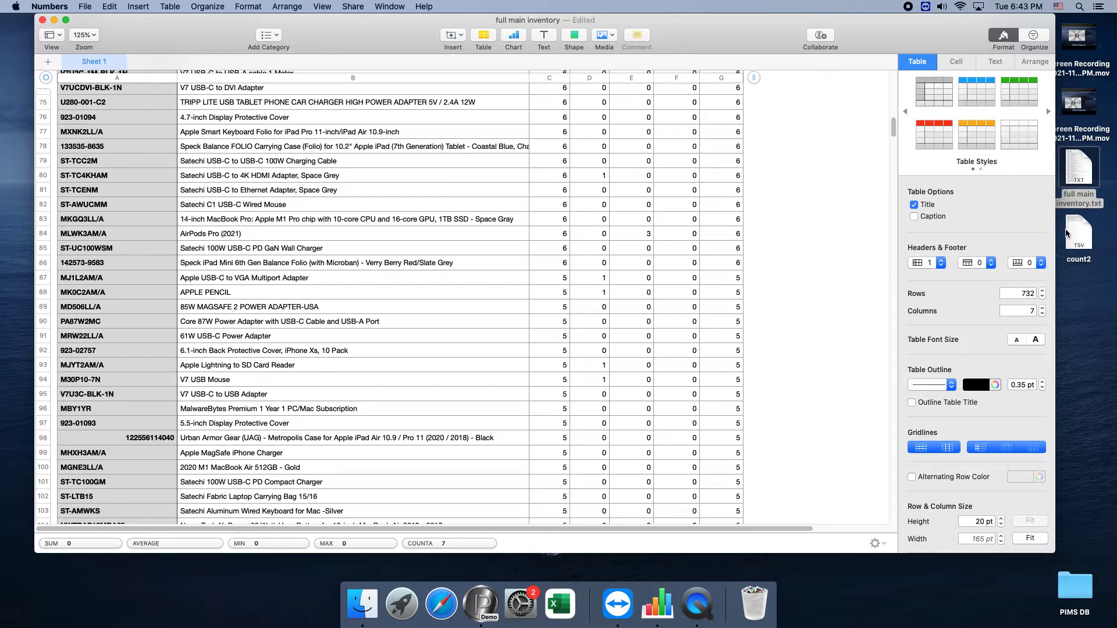
click(1073, 232)
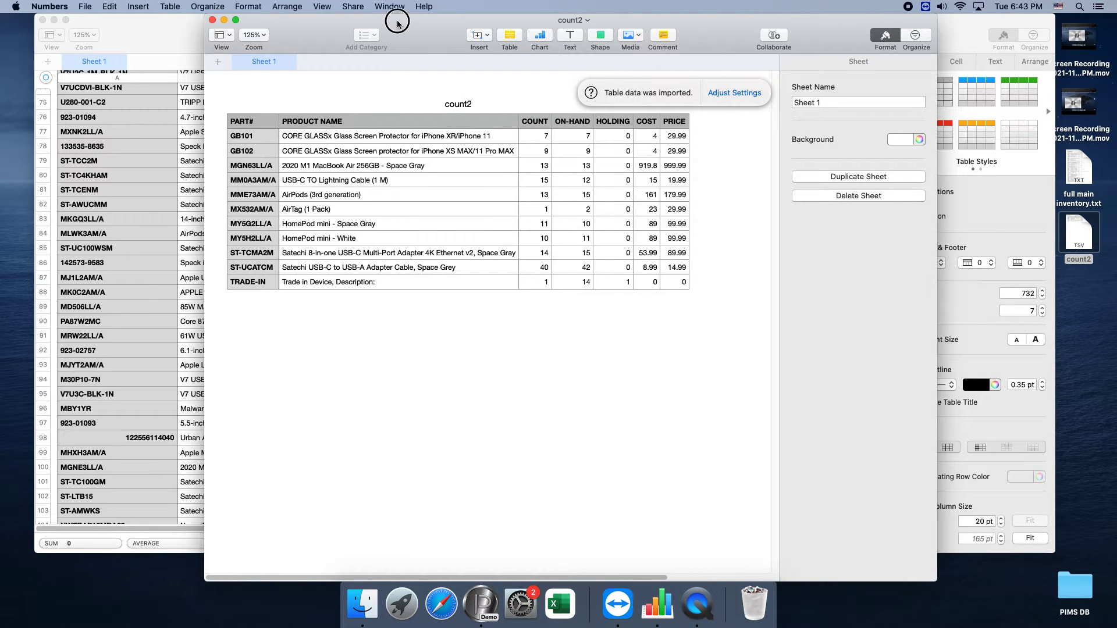
drag(399, 19, 600, 240)
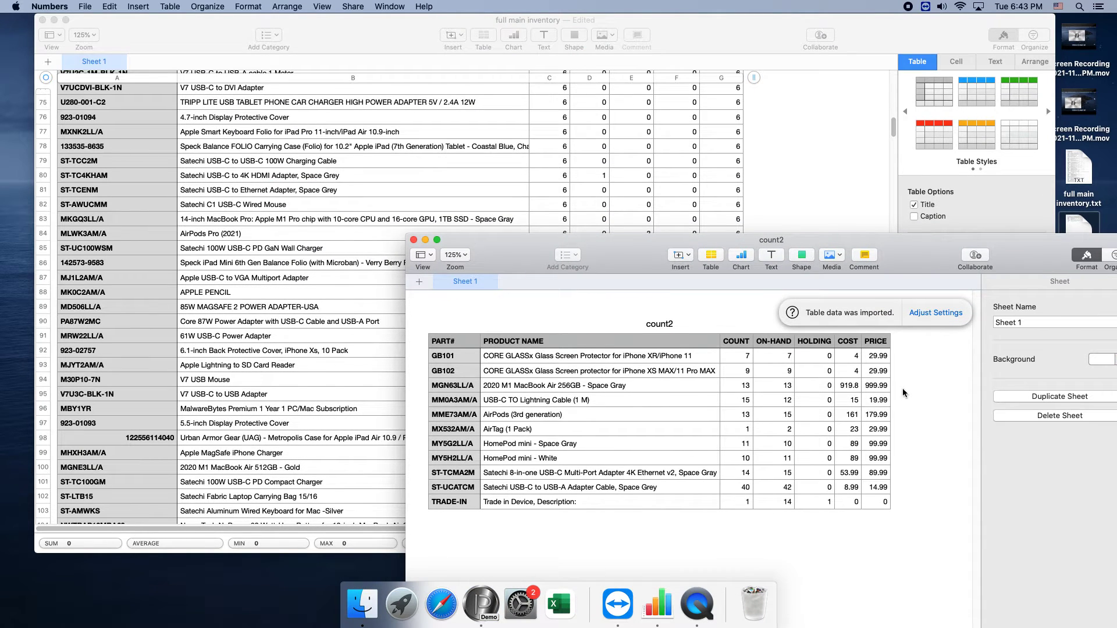
Delete the ON ORDER, IN TRANSIT and AVAILABLE columns from the full main inventory table and shrink its window.
scroll(262, 417, up, 2)
scroll(262, 417, up, 15)
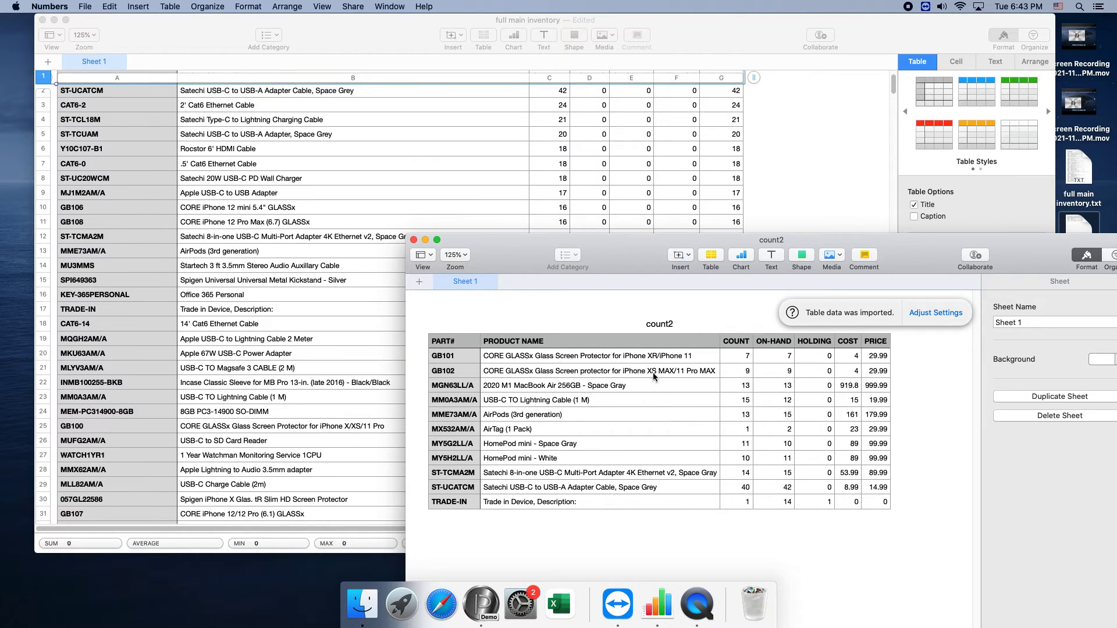
scroll(208, 427, up, 3)
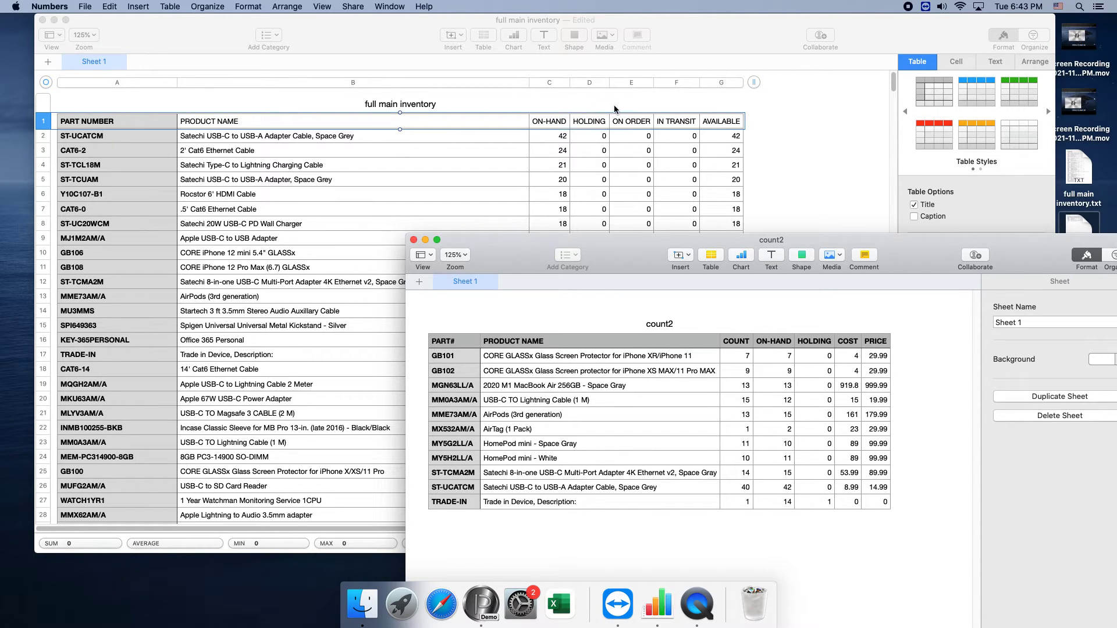
click(632, 131)
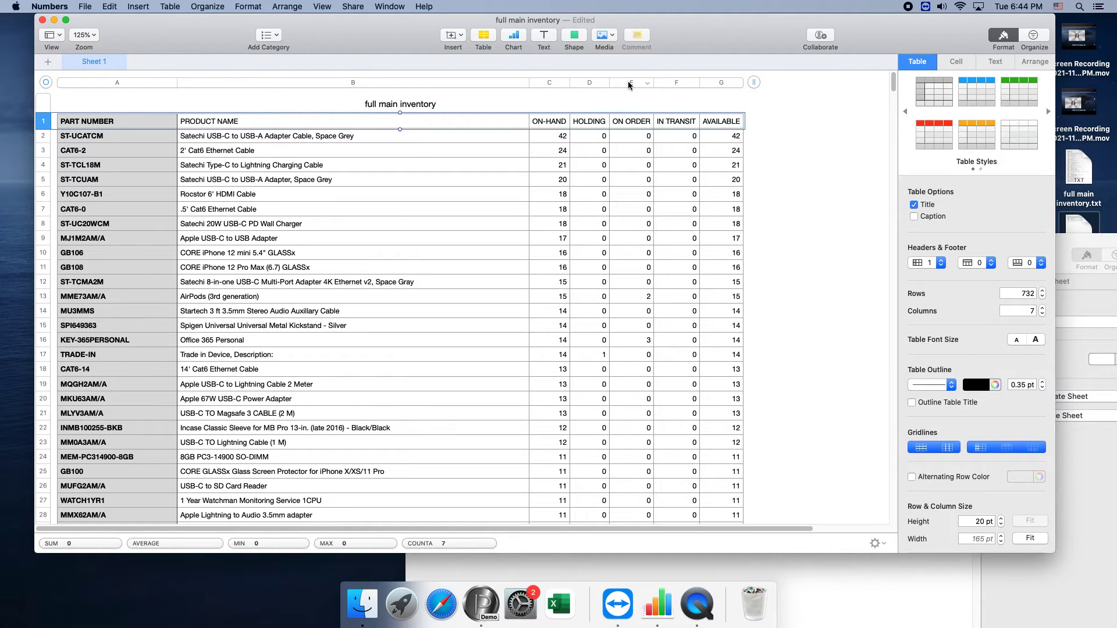
drag(628, 85, 721, 80)
right_click(721, 81)
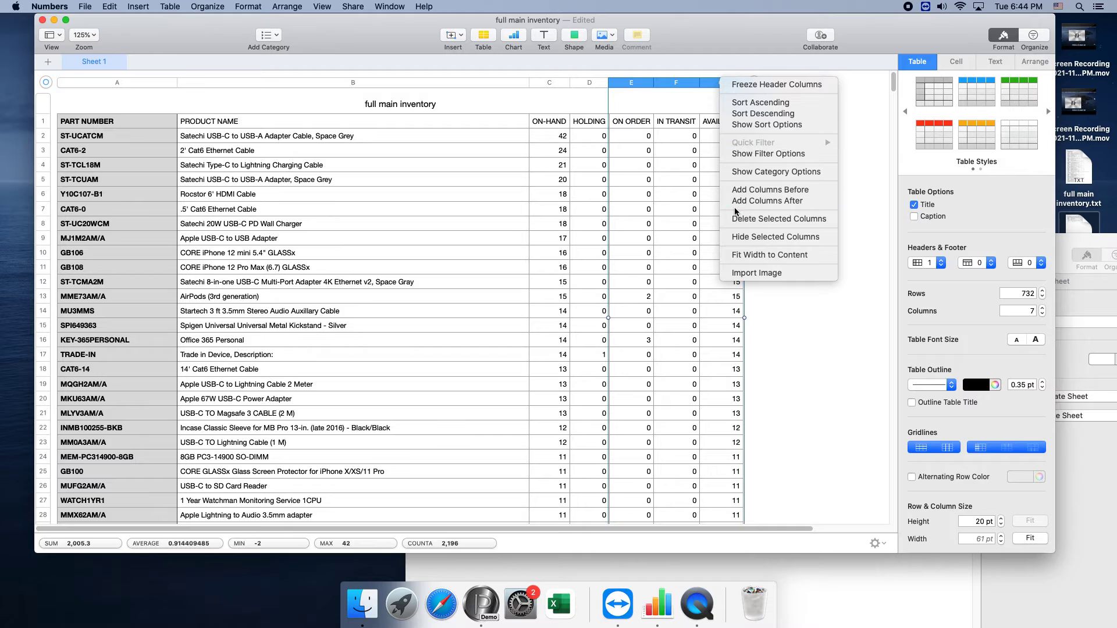
click(743, 220)
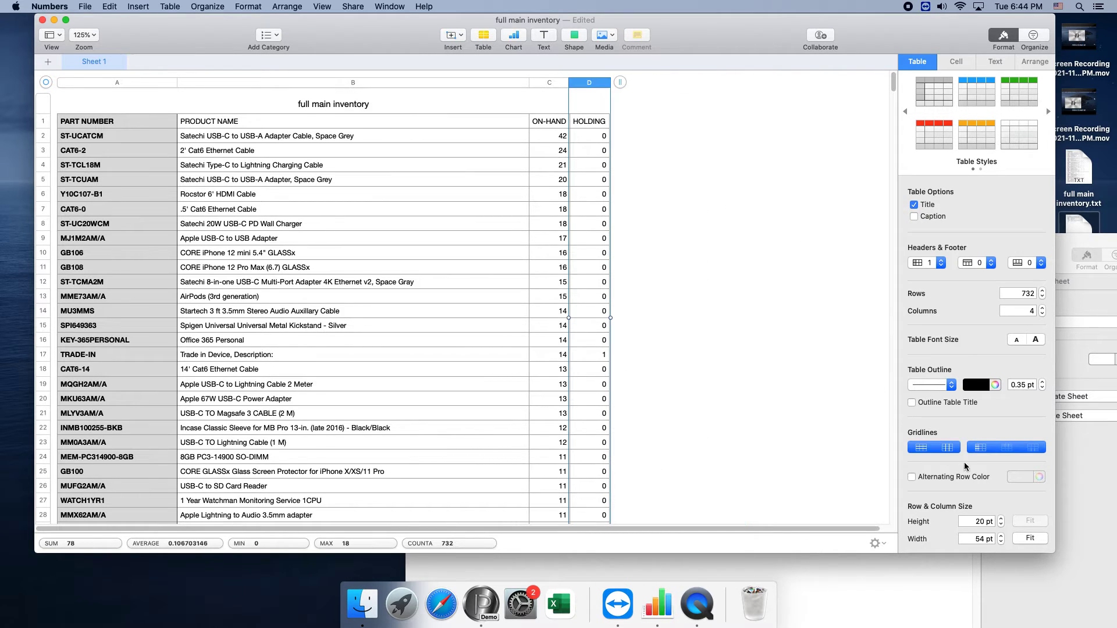
drag(1055, 552, 731, 481)
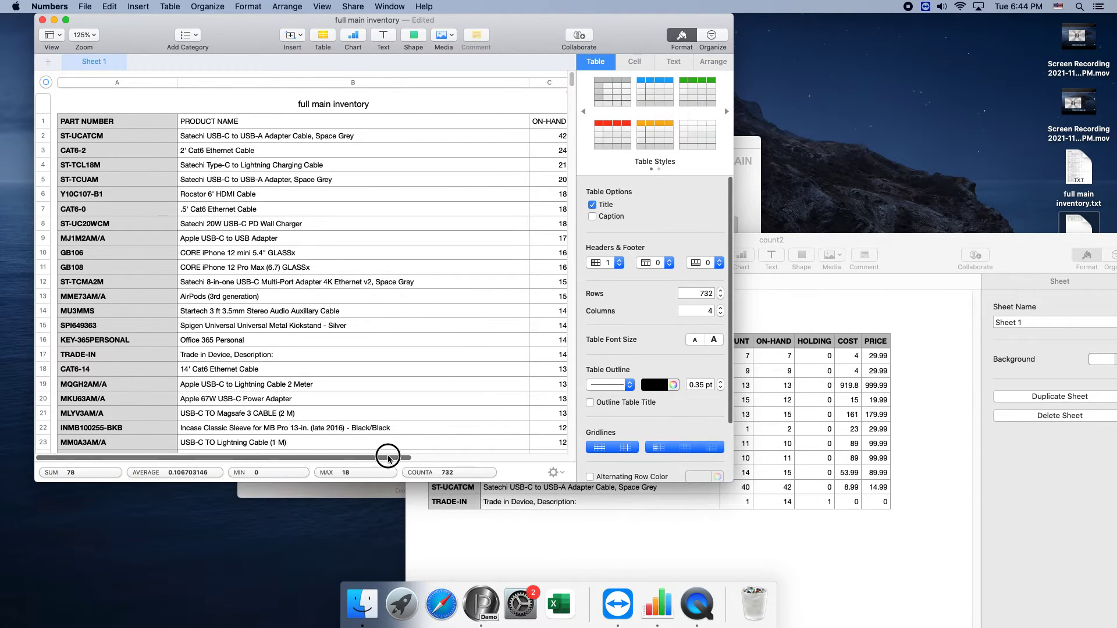
Add Count, Cost and price column headings after HOLDING in the full main inventory table.
scroll(407, 430, right, 5)
click(498, 124)
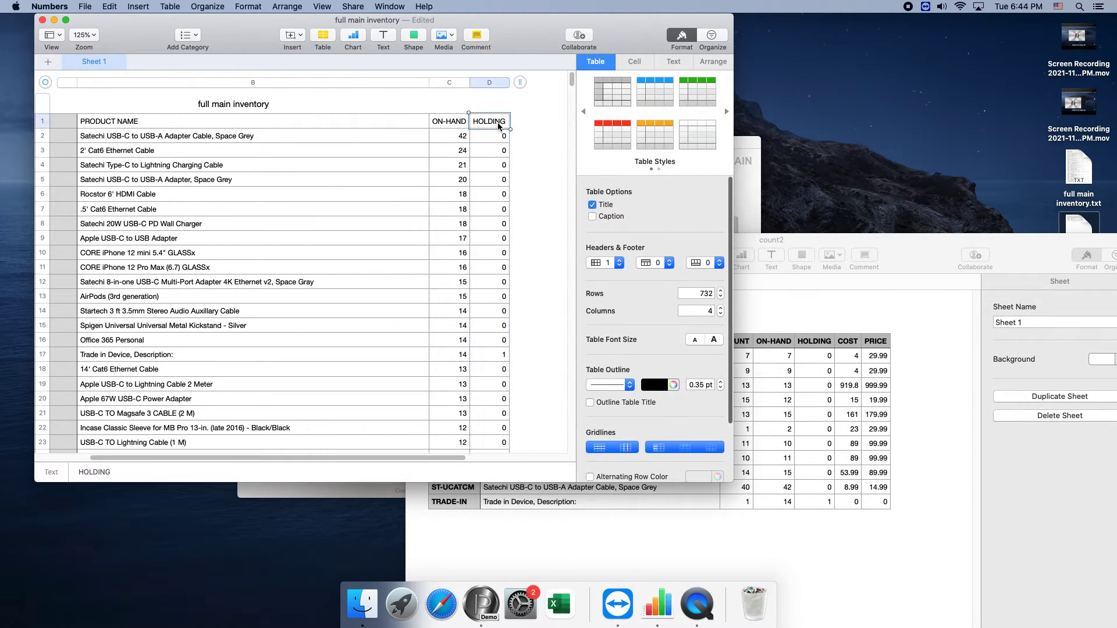
key(Tab)
text(C)
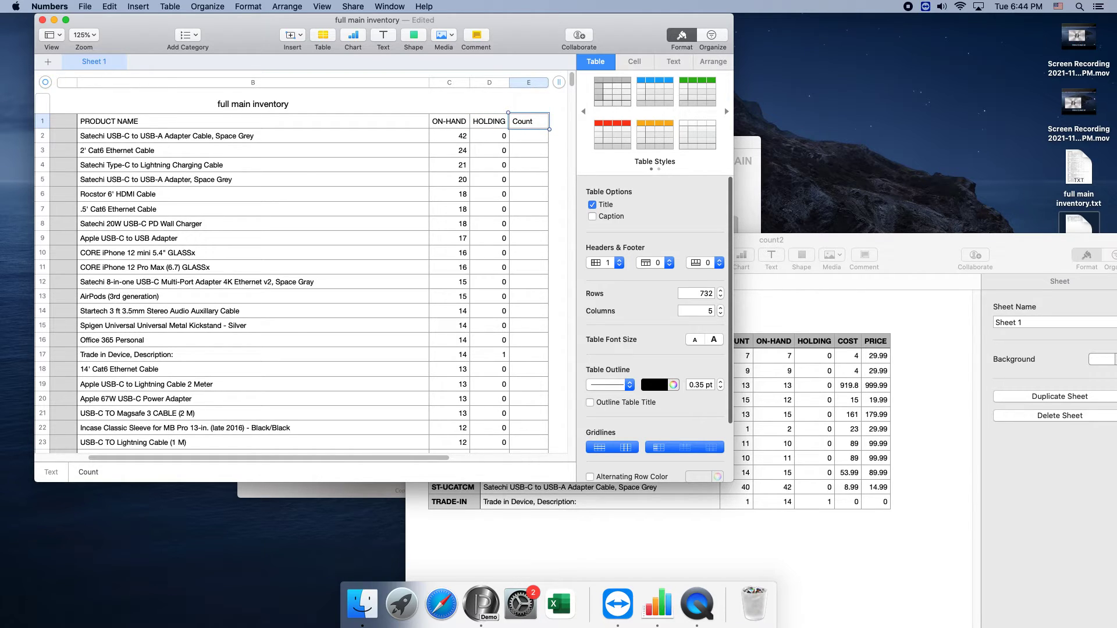
key(Tab)
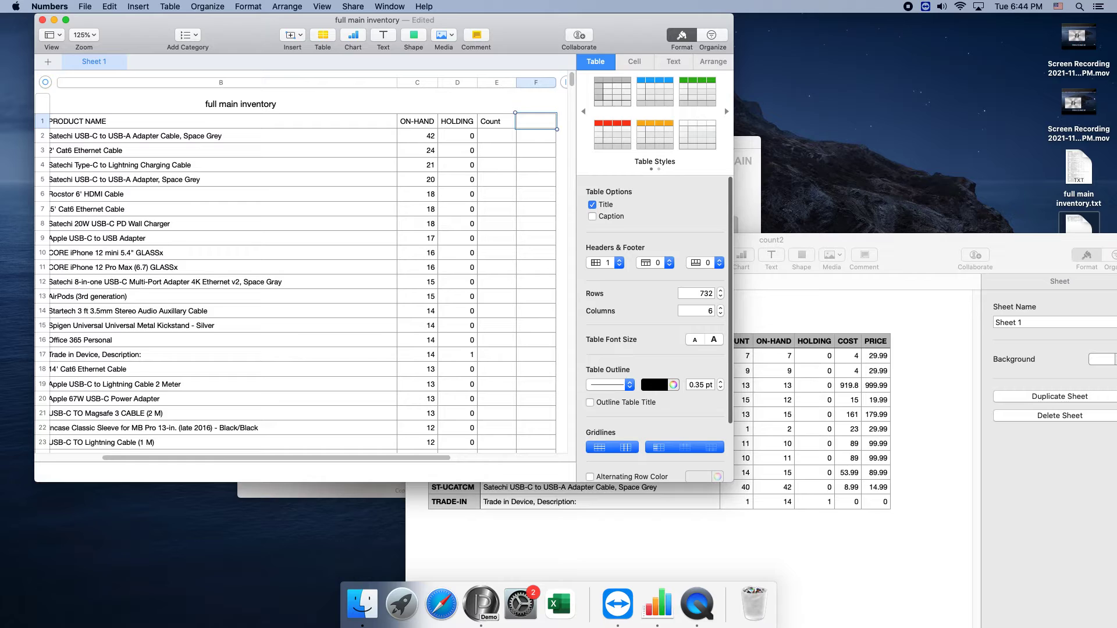
text(cost)
key(Tab)
text(pric)
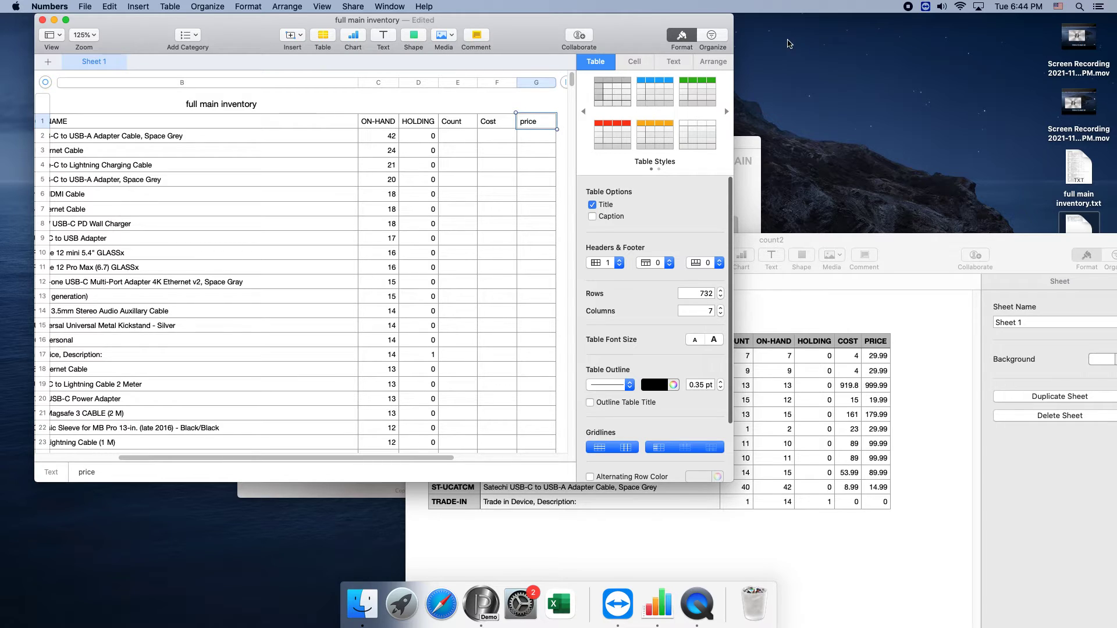
key(Tab)
Delete the empty column H after the price column.
click(542, 82)
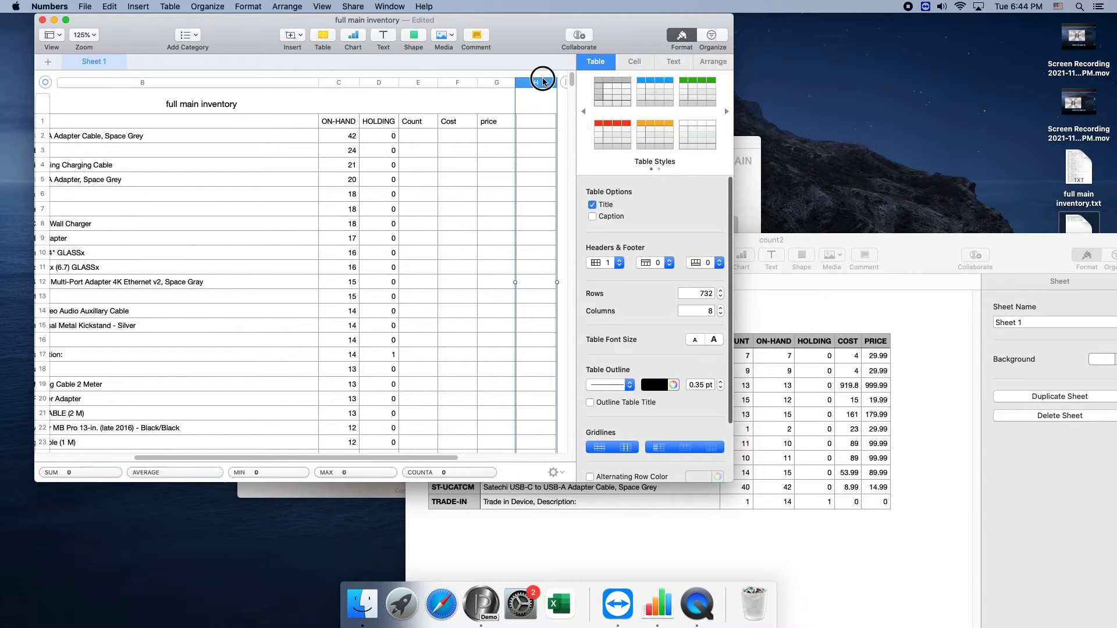
click(550, 82)
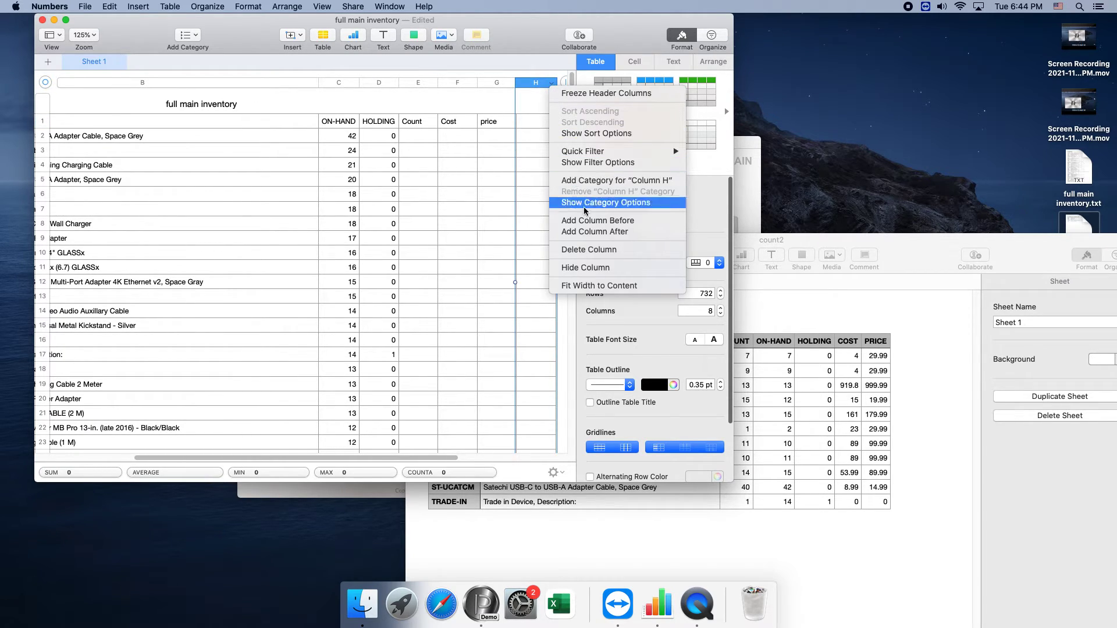
click(595, 249)
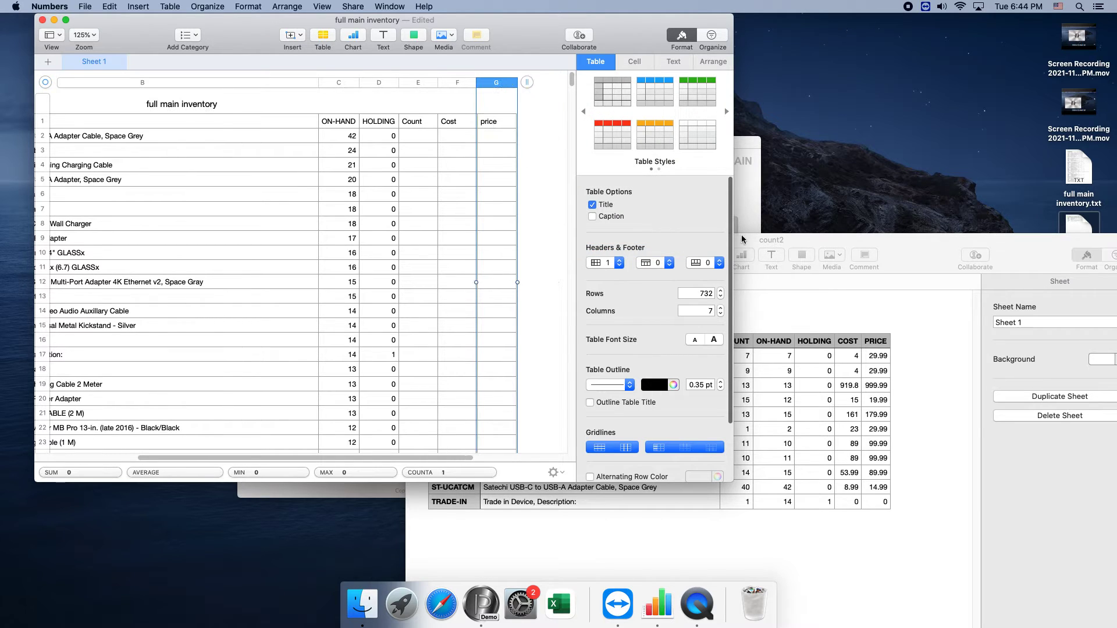
Check the column order in count2, and move the Count column ahead of ON-HAND in the full main inventory table.
click(928, 260)
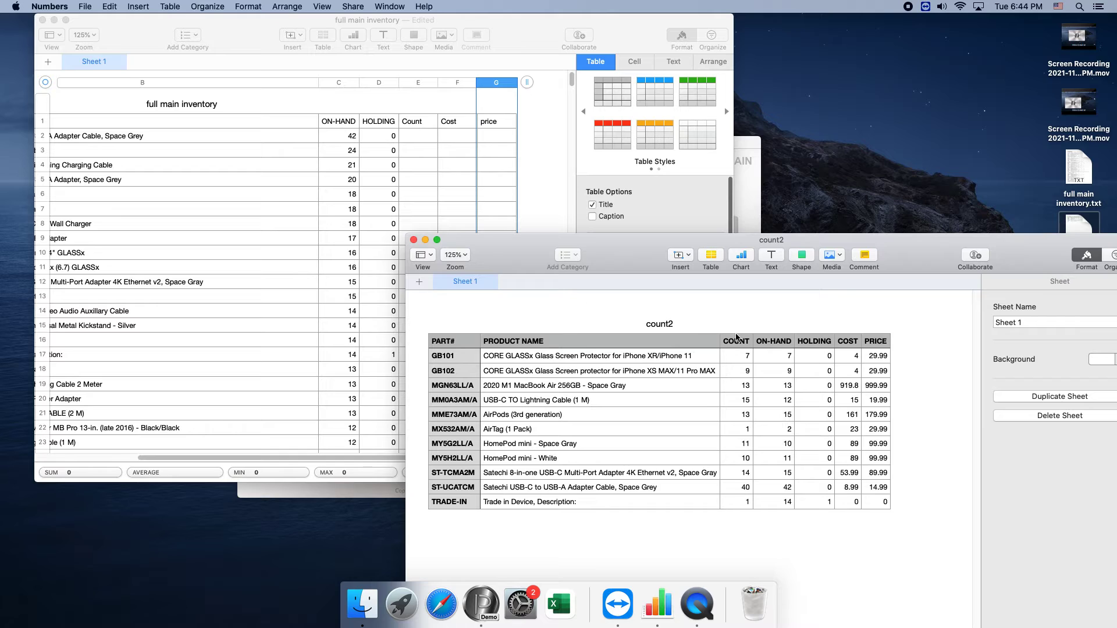
click(418, 85)
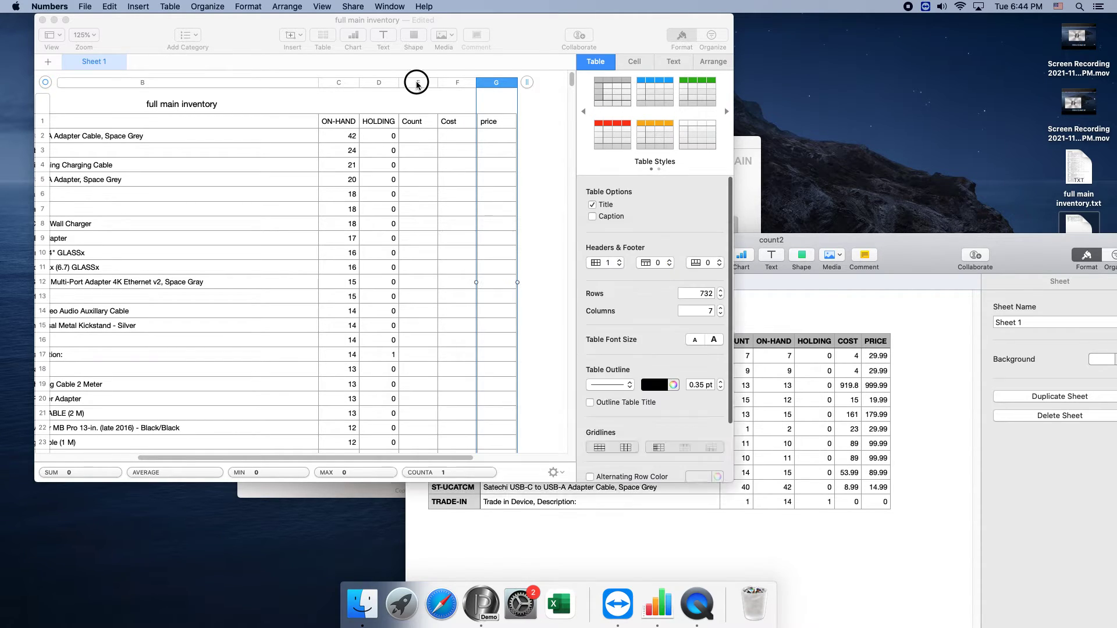
click(417, 84)
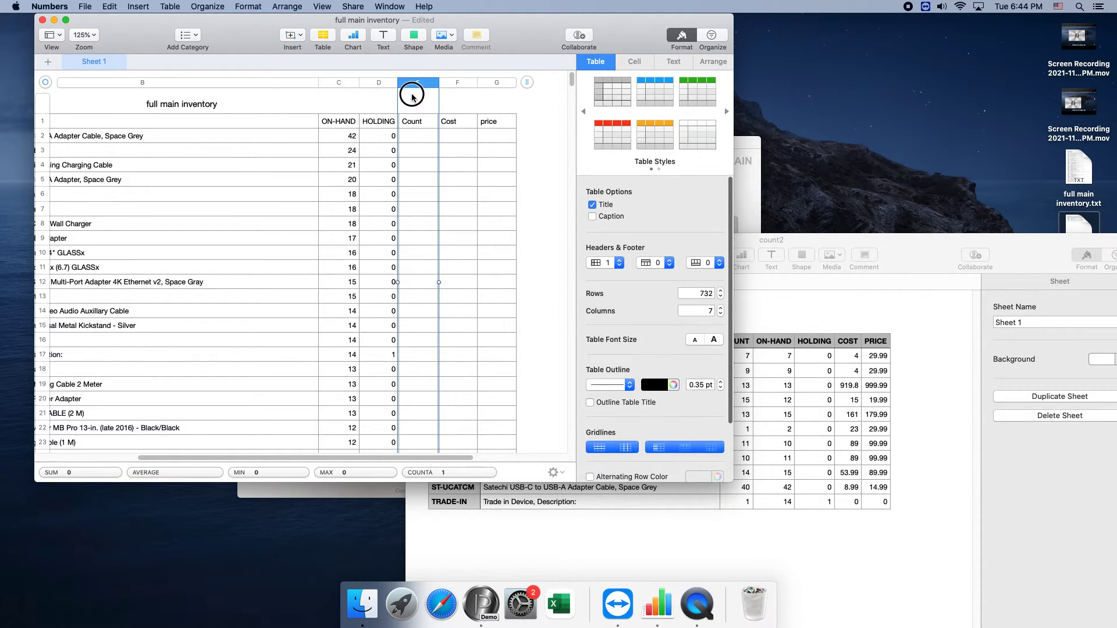
drag(412, 83, 327, 81)
click(401, 150)
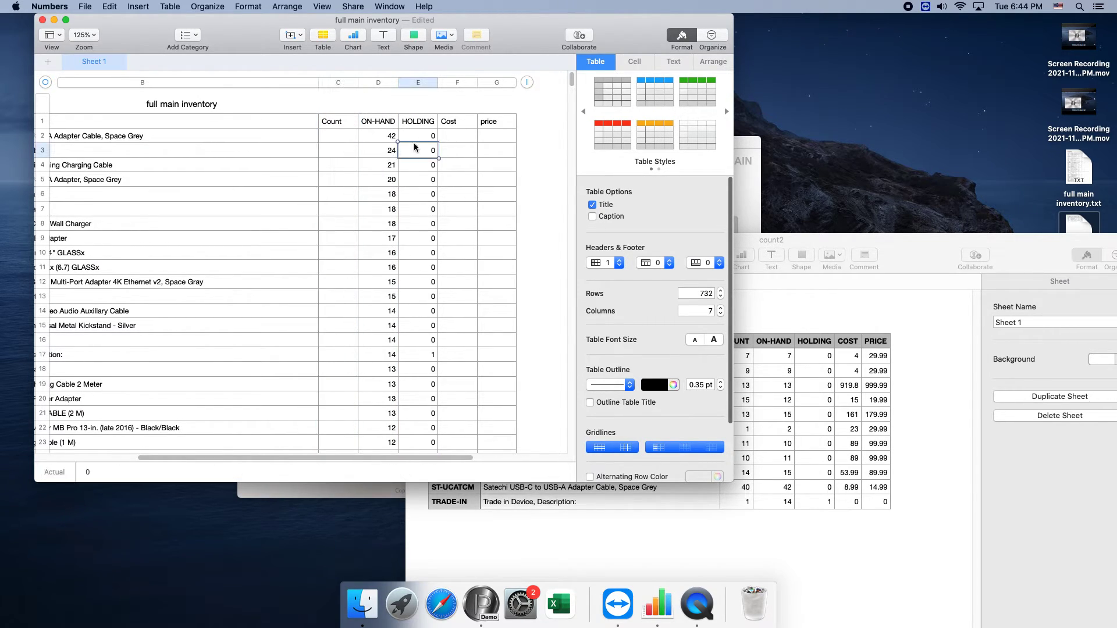
Examine the headings from COUNT through PRICE in the count2 table for comparison with the full main inventory.
click(924, 330)
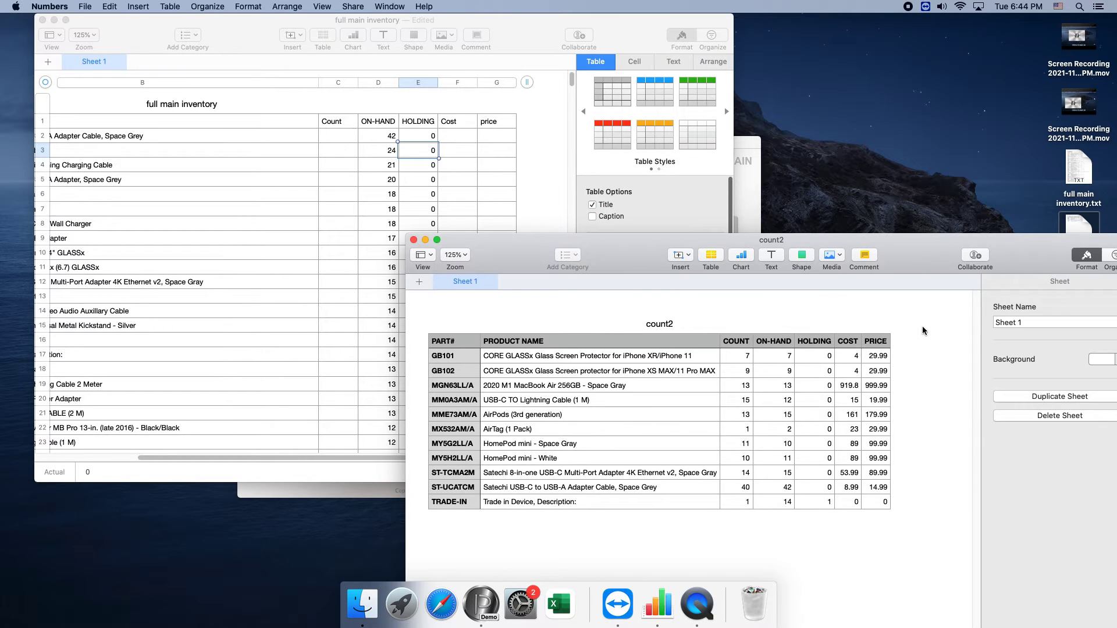
click(880, 348)
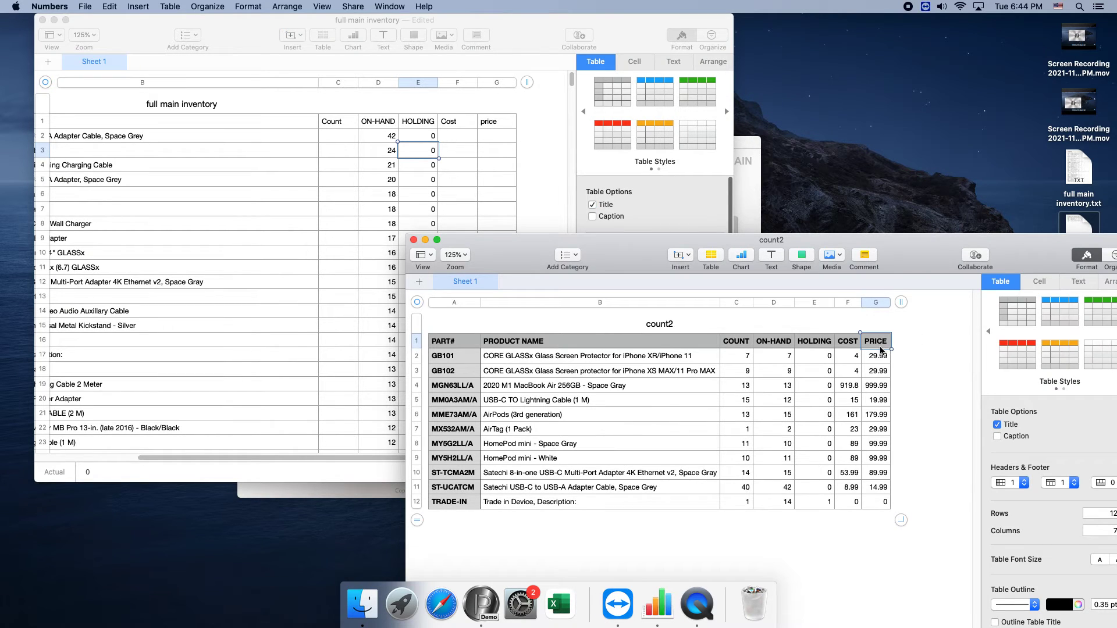
double_click(740, 345)
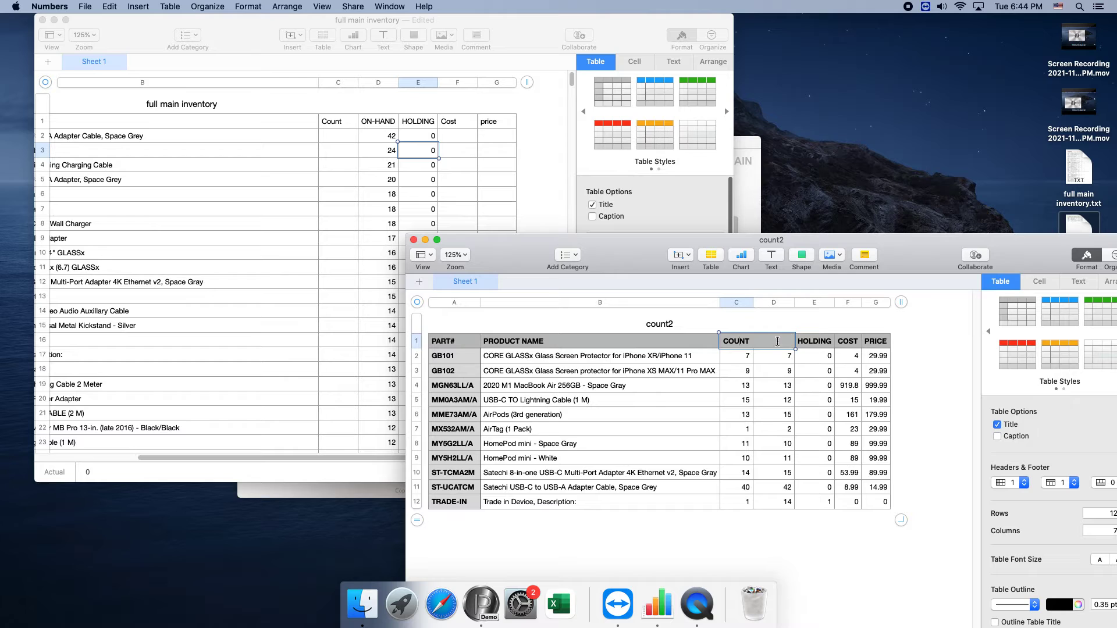
Enlarge the full main inventory window and reposition it over the count2 window.
click(291, 96)
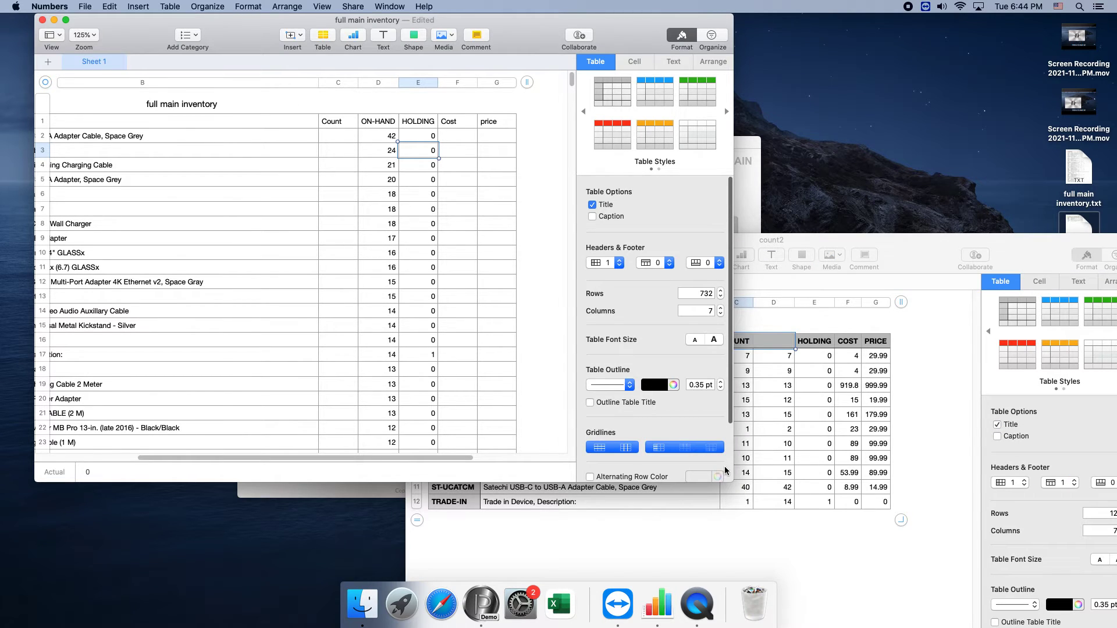
drag(734, 483, 986, 550)
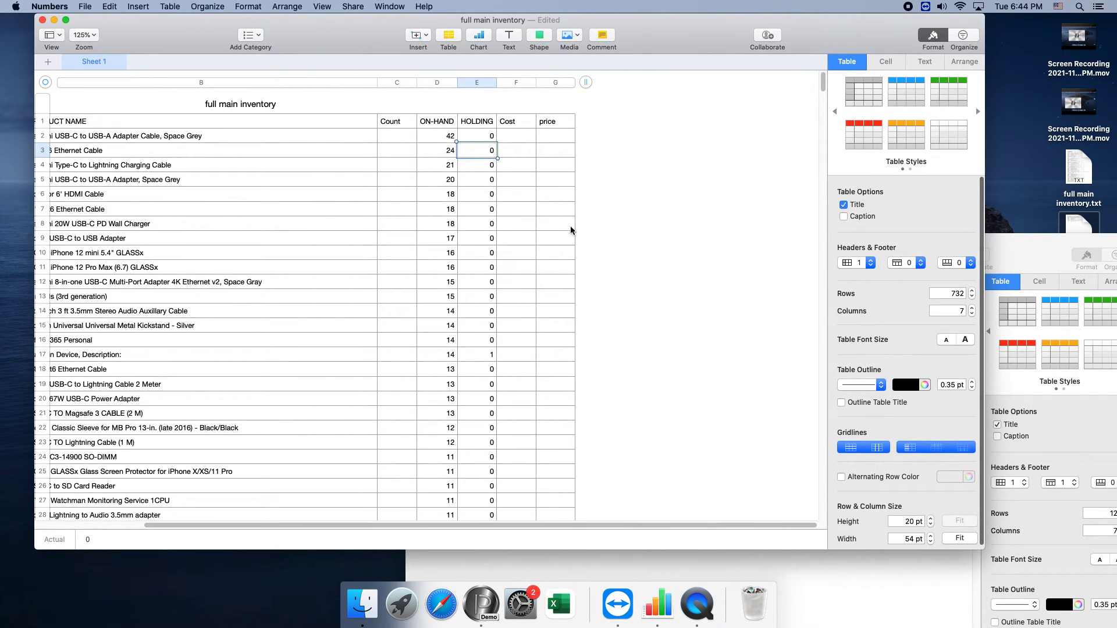
drag(301, 23, 380, 23)
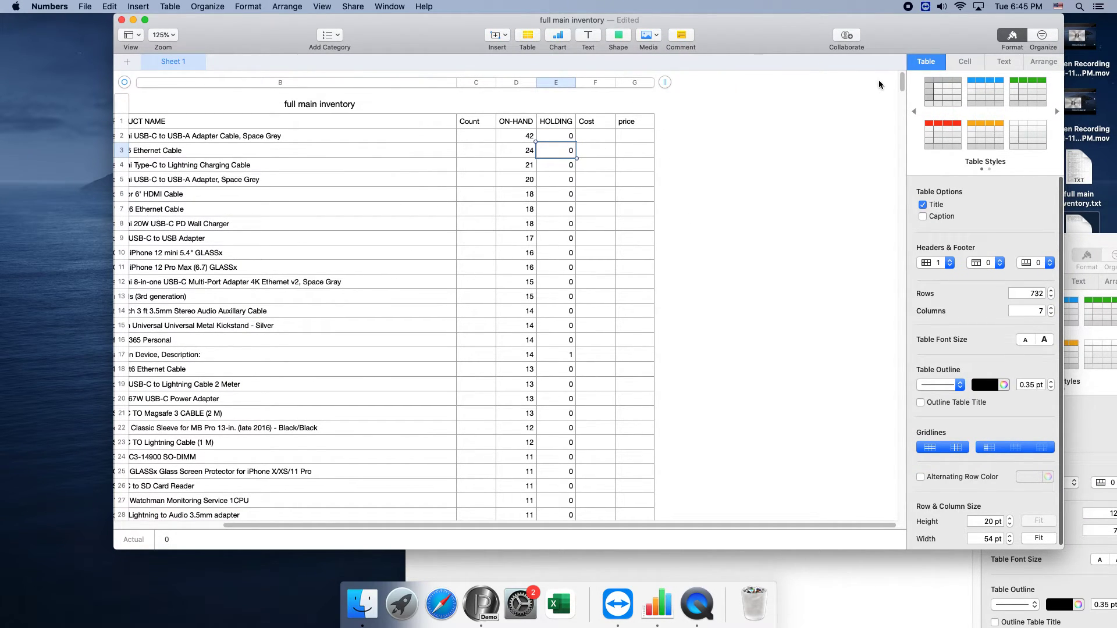
Delete rows 17 through 732 from the full main inventory table.
drag(902, 82, 877, 566)
click(121, 270)
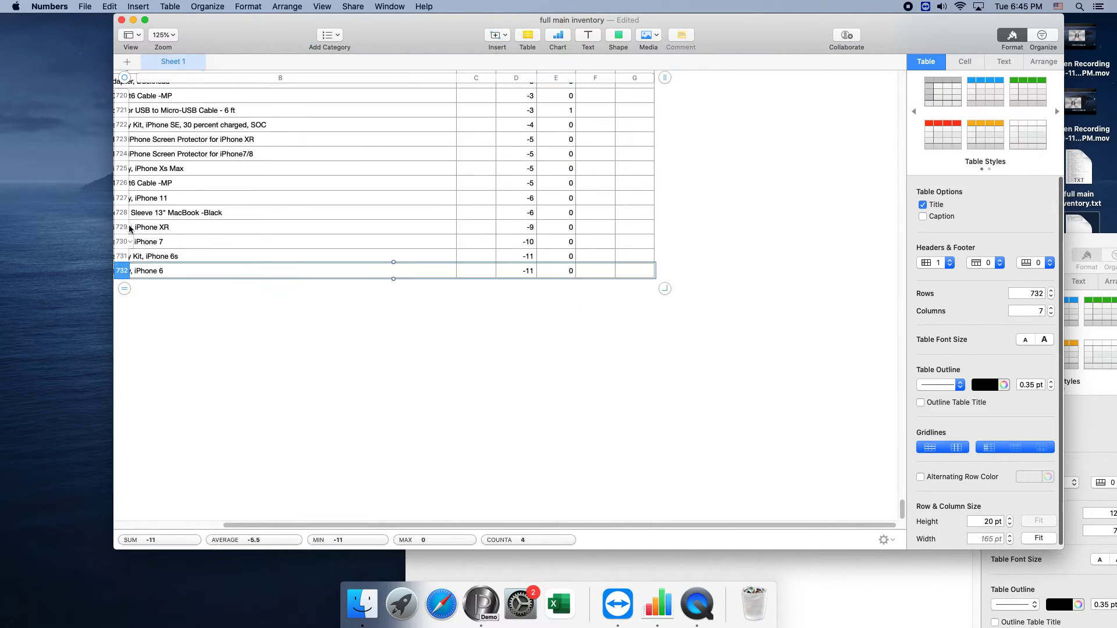
drag(901, 511, 935, 86)
shift+click(121, 353)
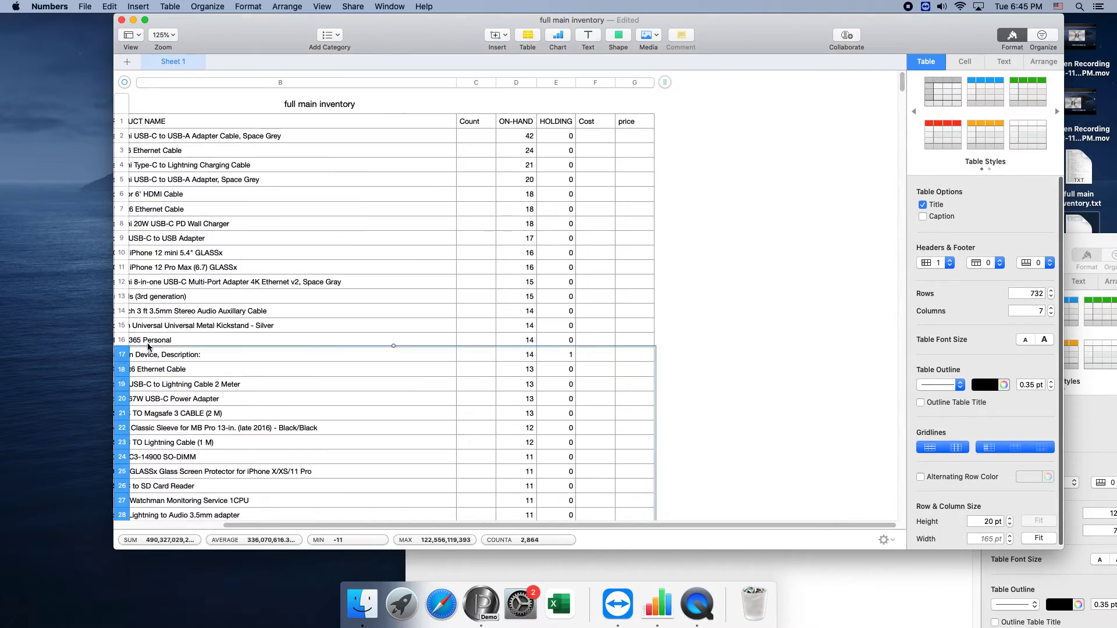
click(131, 354)
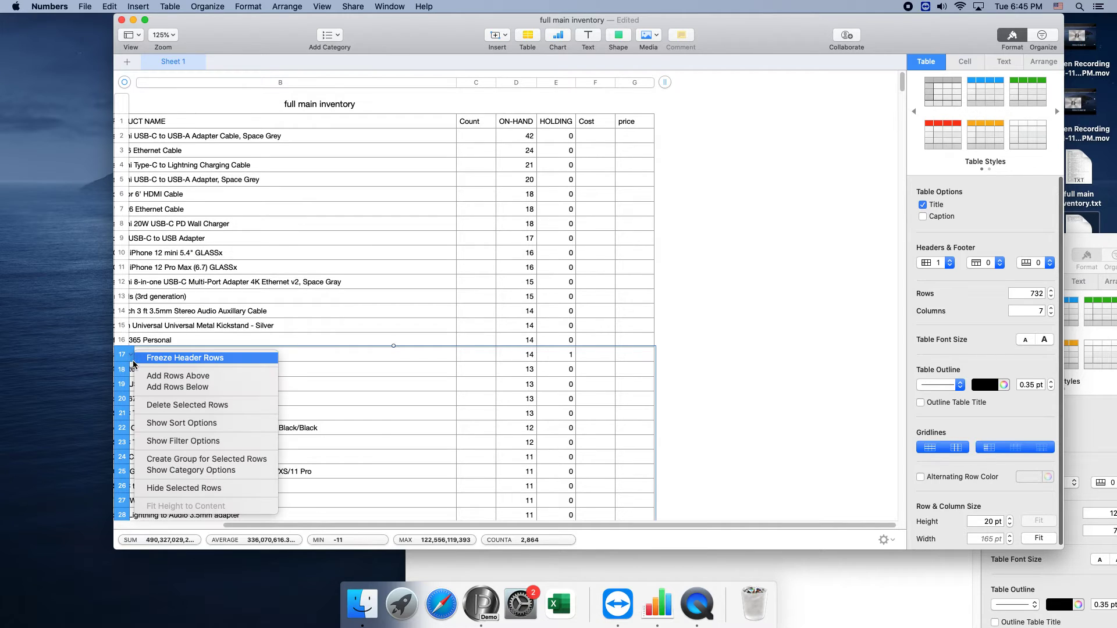
click(174, 404)
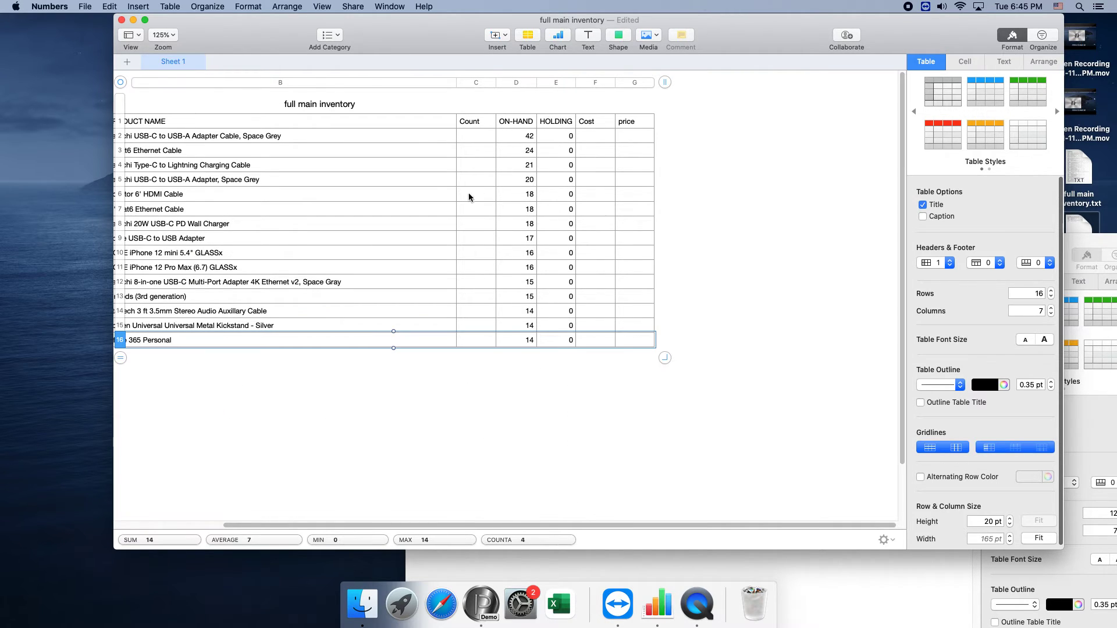
Enter counts of 43, 22 and 20 for the first three products in the Count column.
click(465, 141)
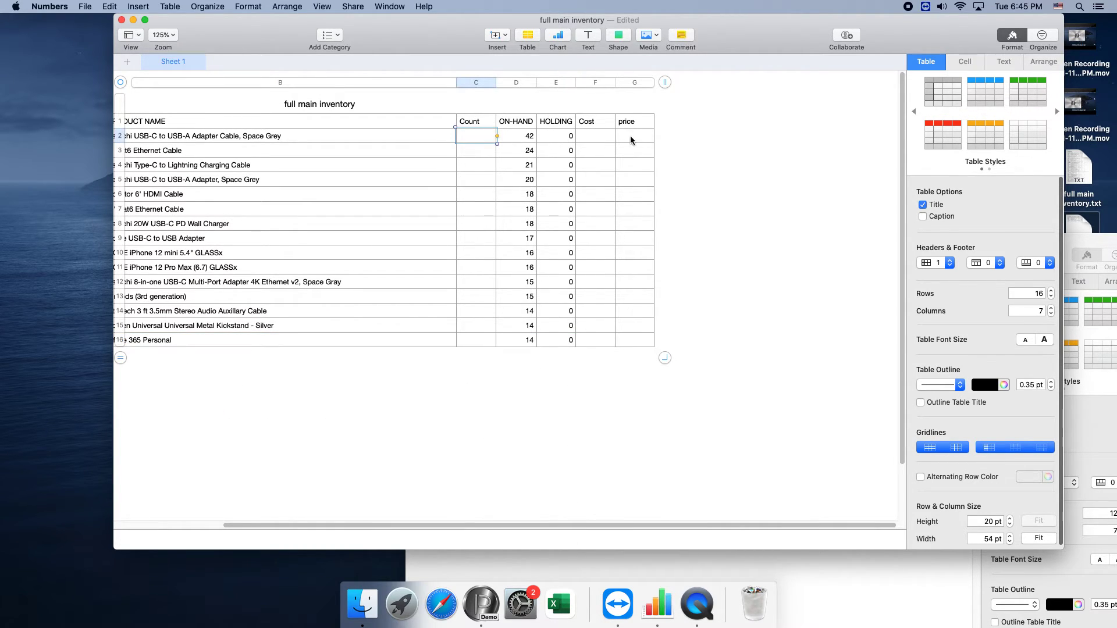
text(43)
click(464, 149)
text(2)
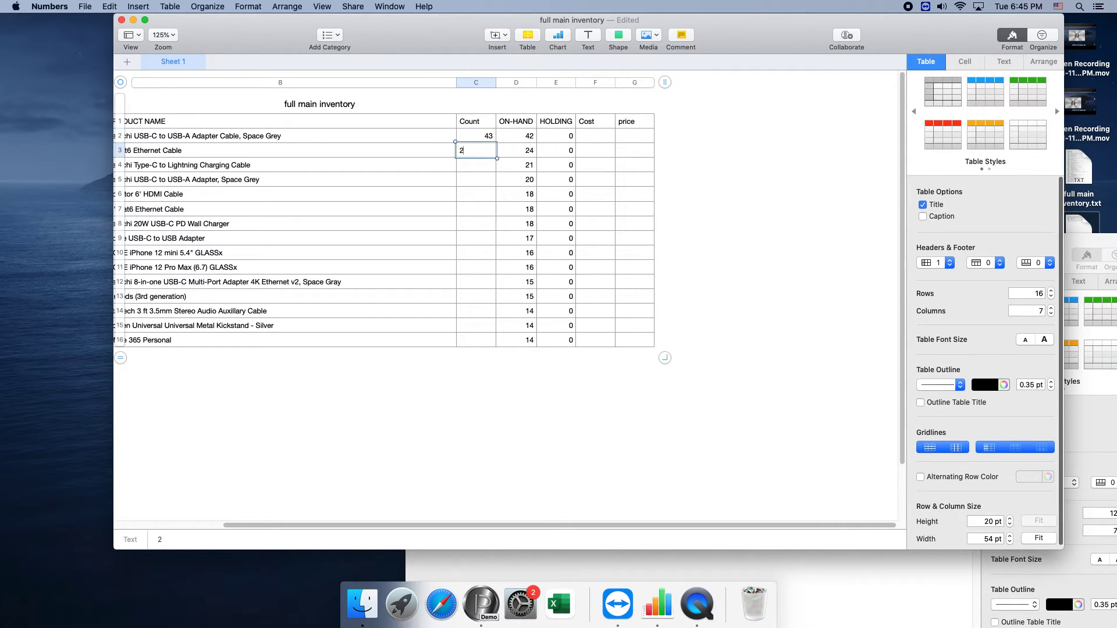
text(2)
click(463, 168)
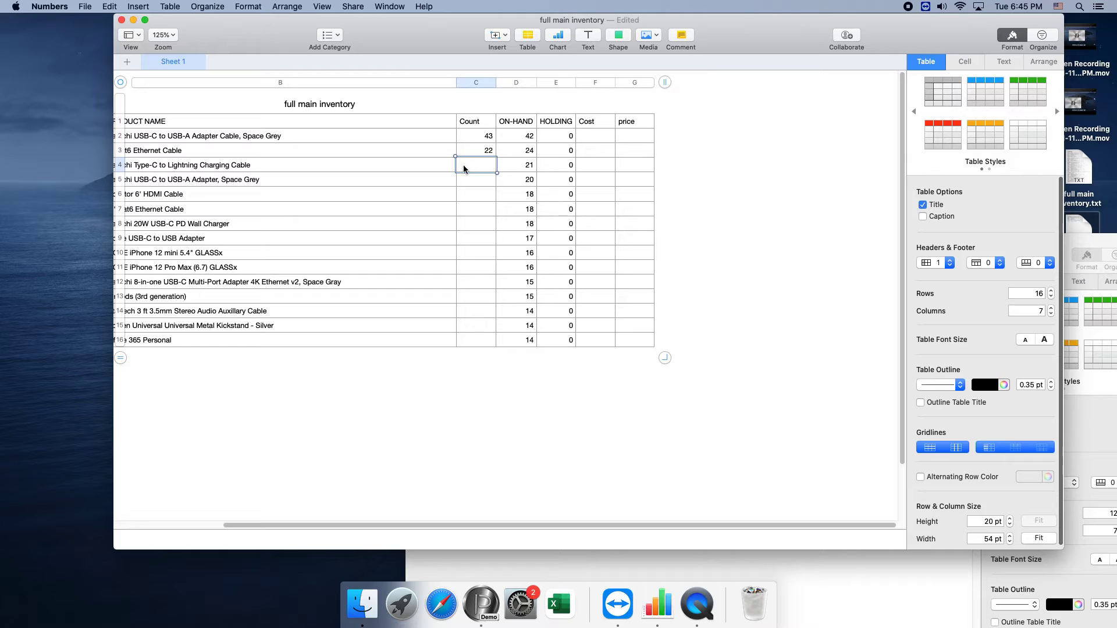
text(20)
key(Tab)
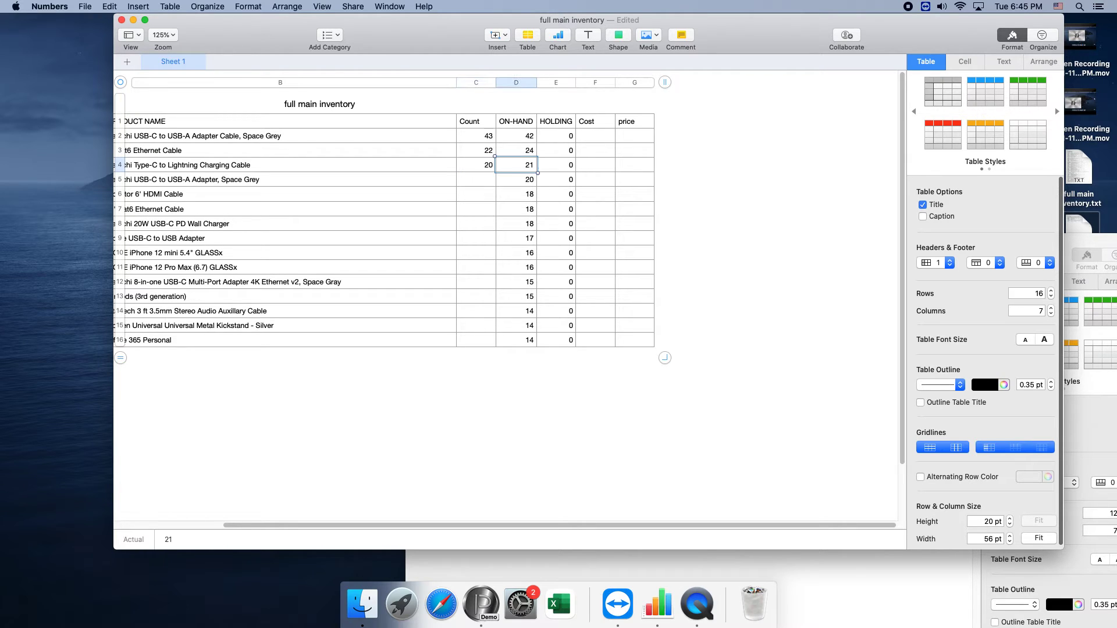
Copy the ON-HAND values from rows 5 through 16 into the same rows of the Count column.
drag(539, 180, 528, 341)
key(super+c)
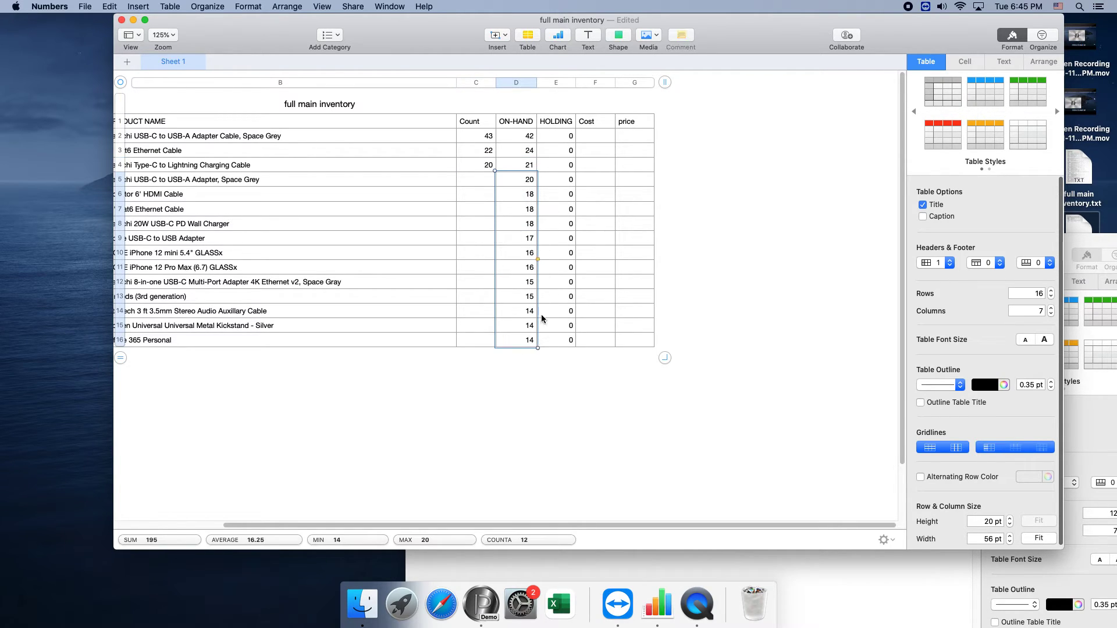
click(484, 170)
click(485, 180)
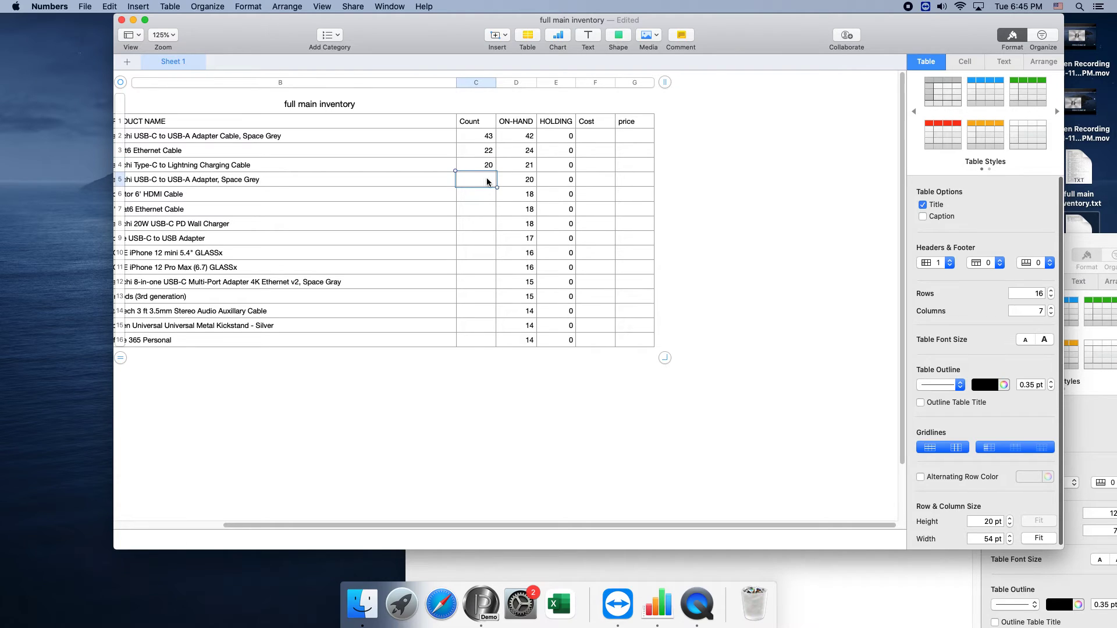
key(super+v)
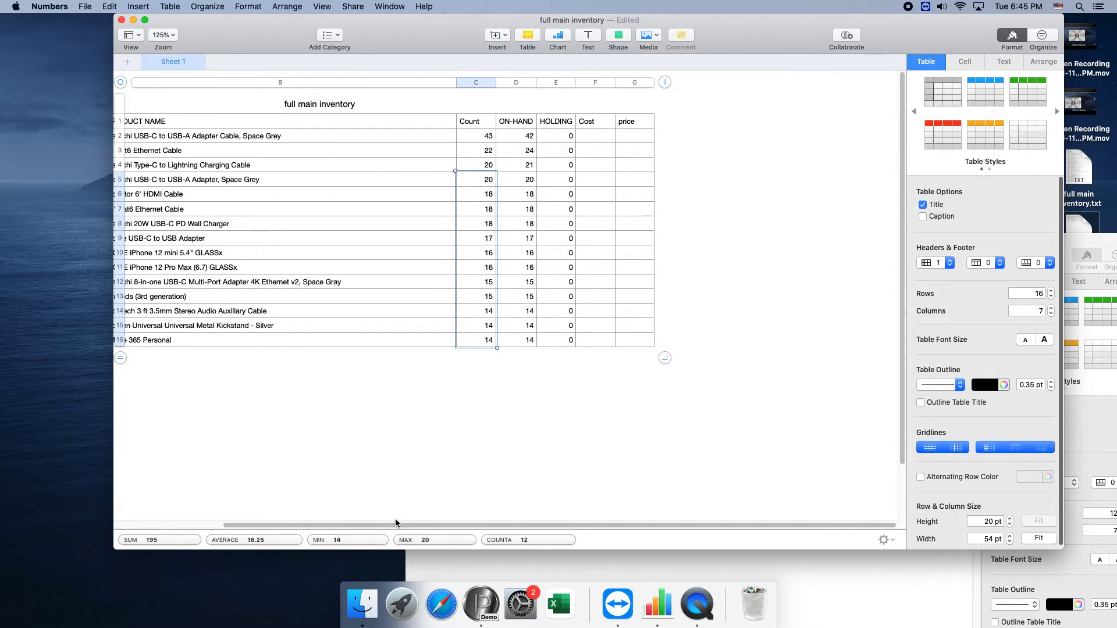
Export the spreadsheet to the Desktop as a TSV file named full main count.
drag(399, 523, 249, 500)
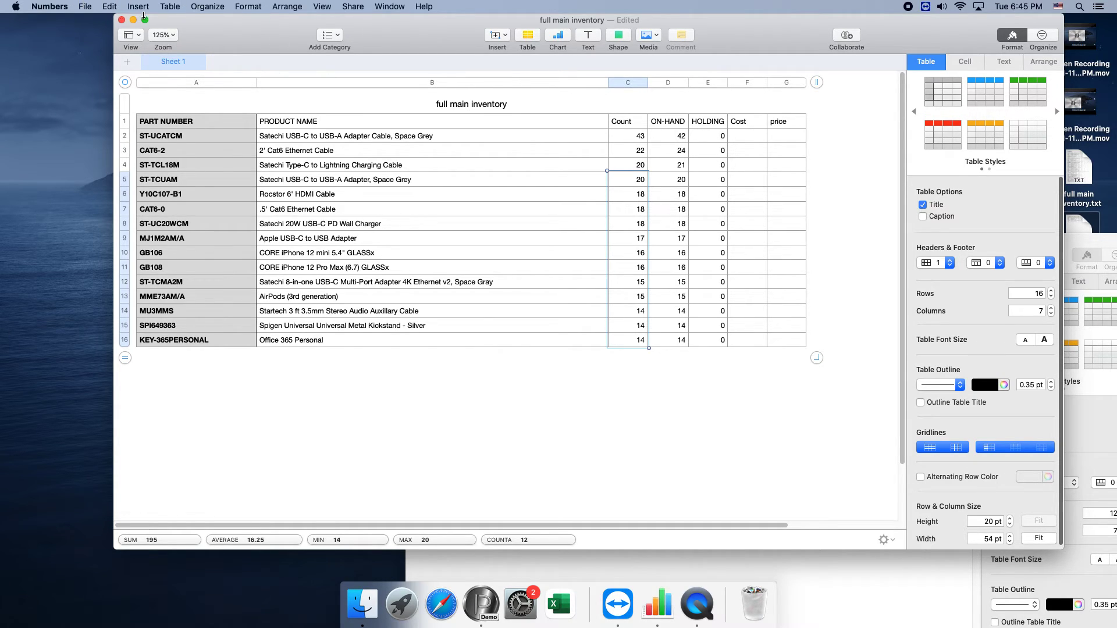
drag(269, 33, 217, 42)
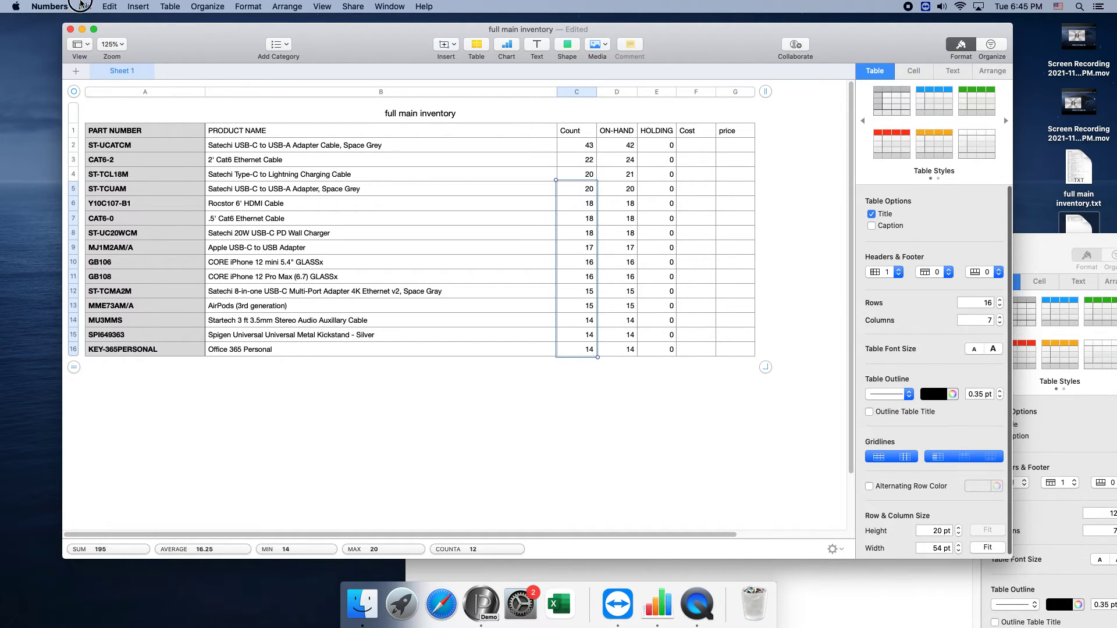
click(84, 7)
mouse_move(95, 127)
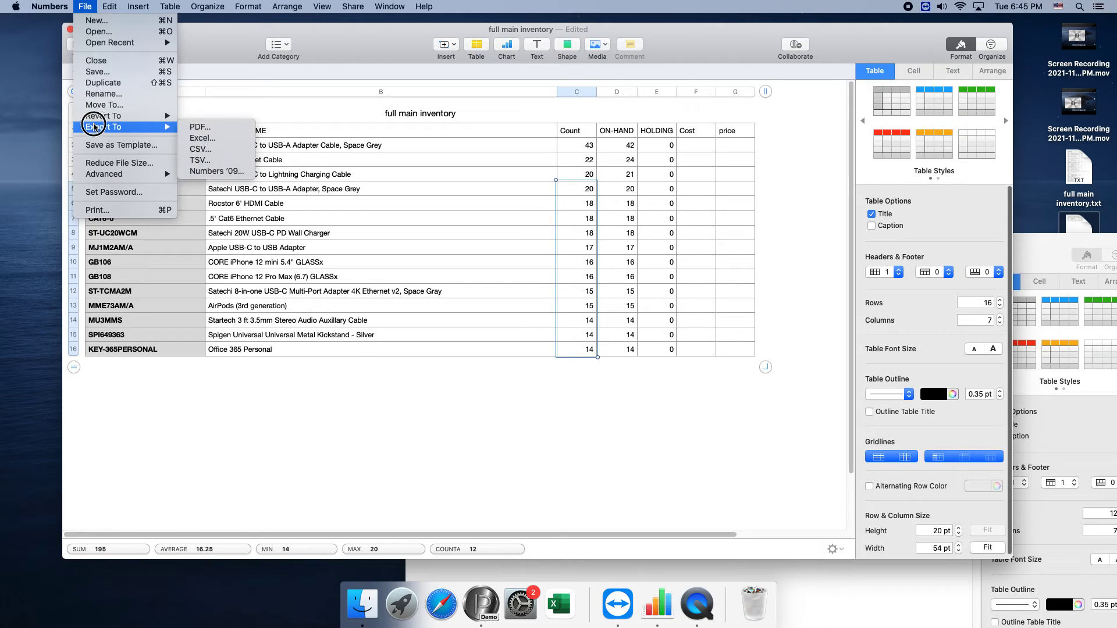
click(201, 160)
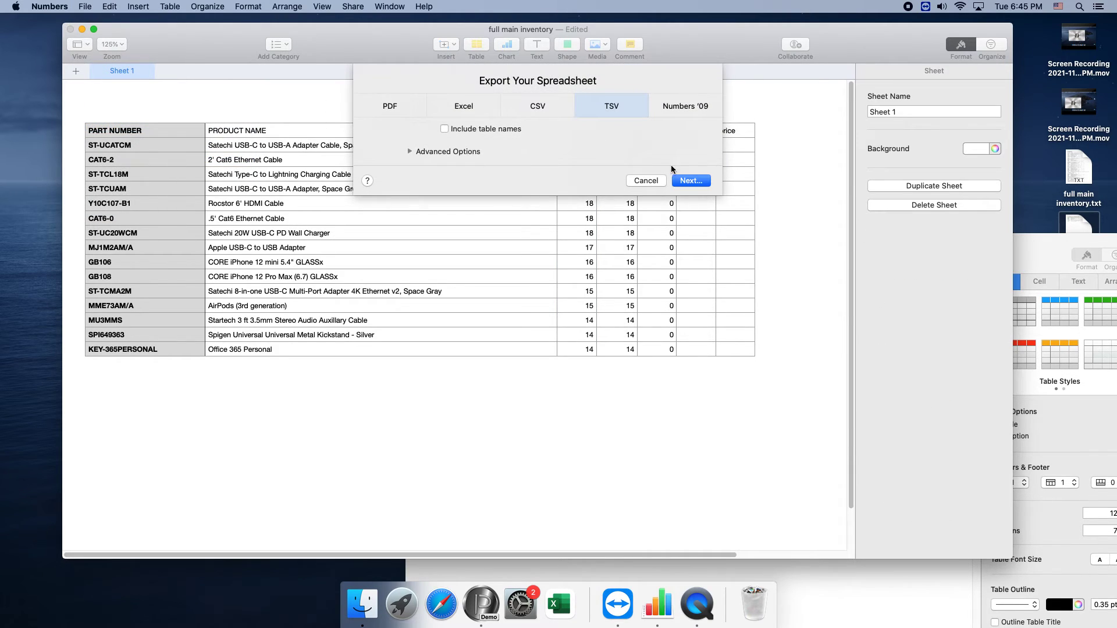
click(691, 181)
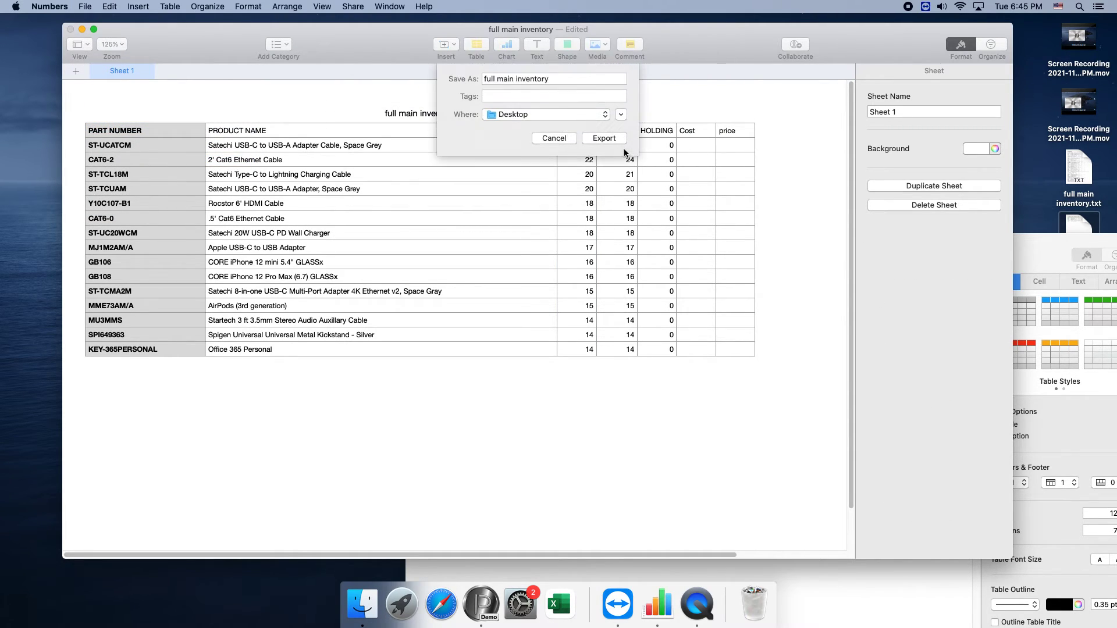
text(full)
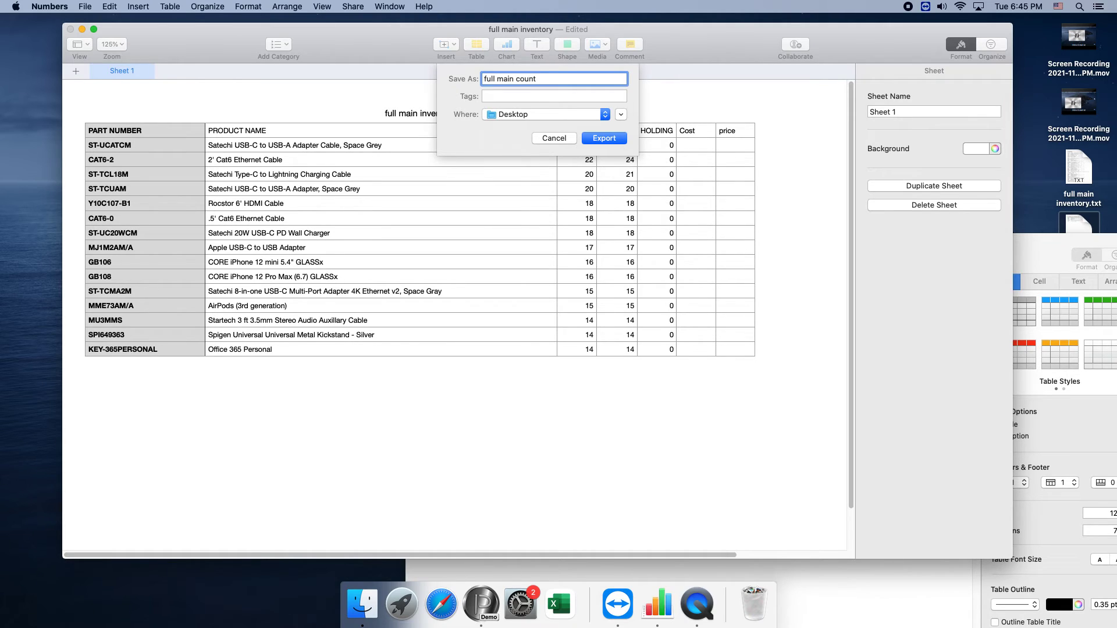
text( main count)
click(622, 140)
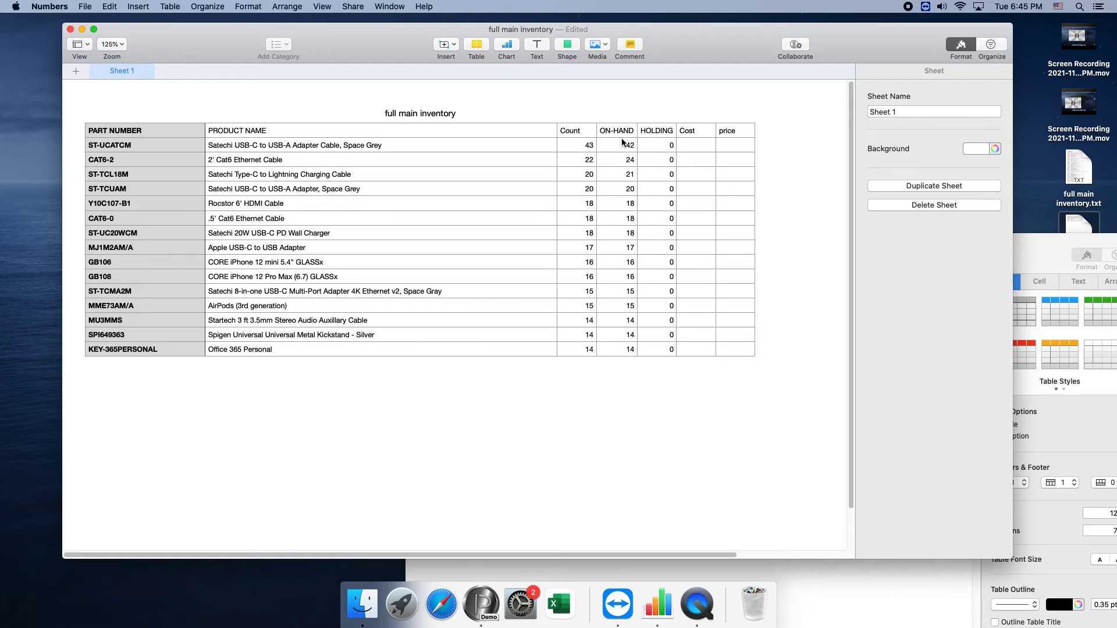
Close the full main inventory and count2 spreadsheets, deleting the unsaved count2 document.
key(super+w)
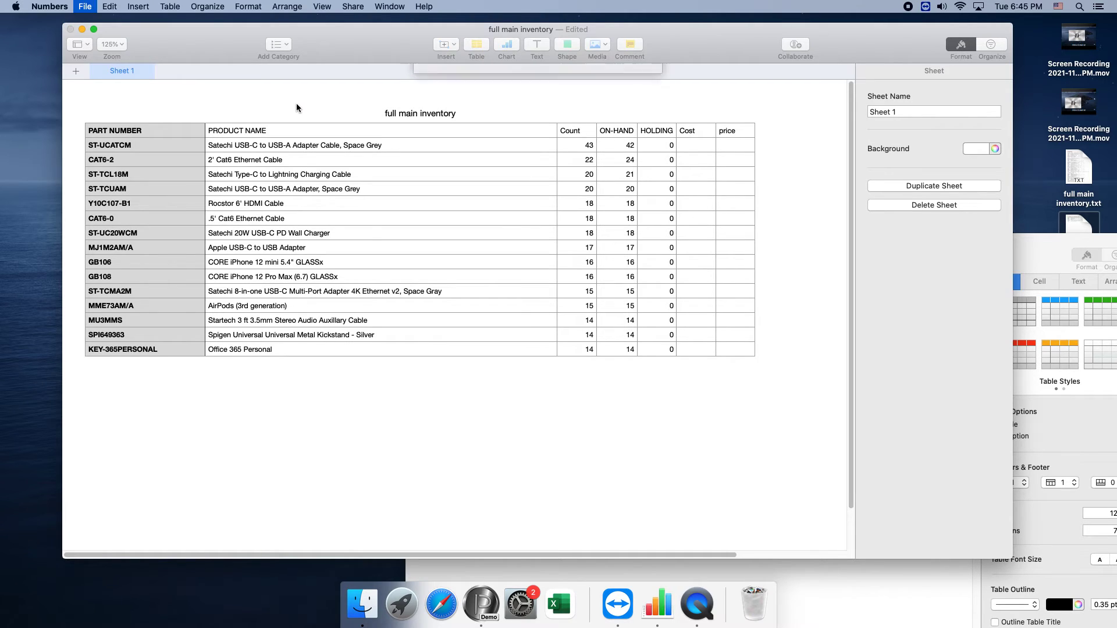
click(565, 197)
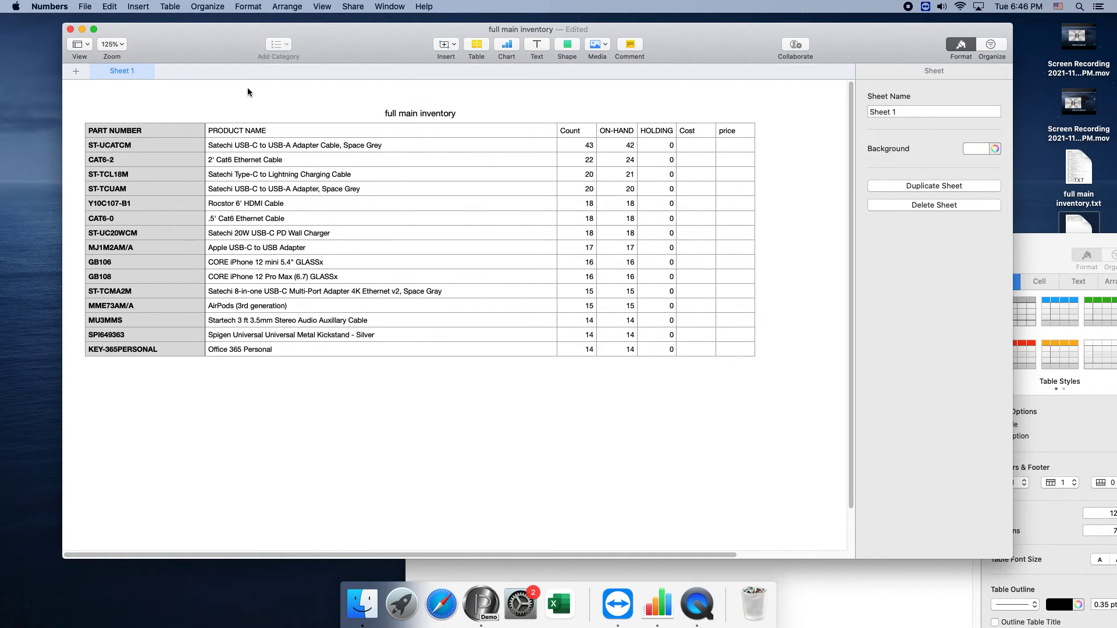
key(super+w)
key(Escape)
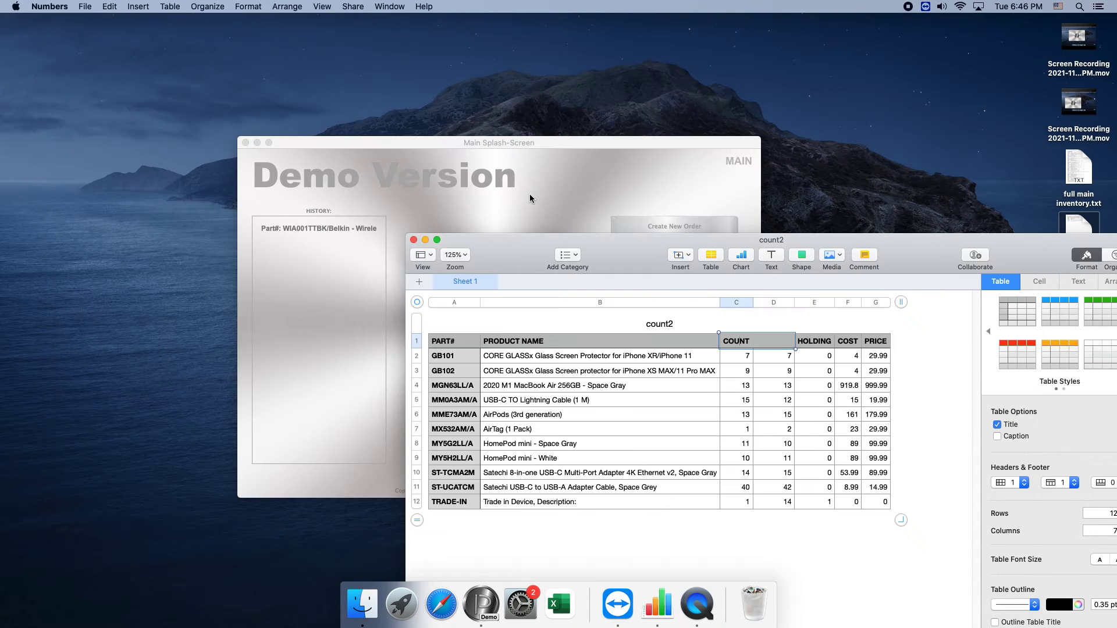
click(413, 240)
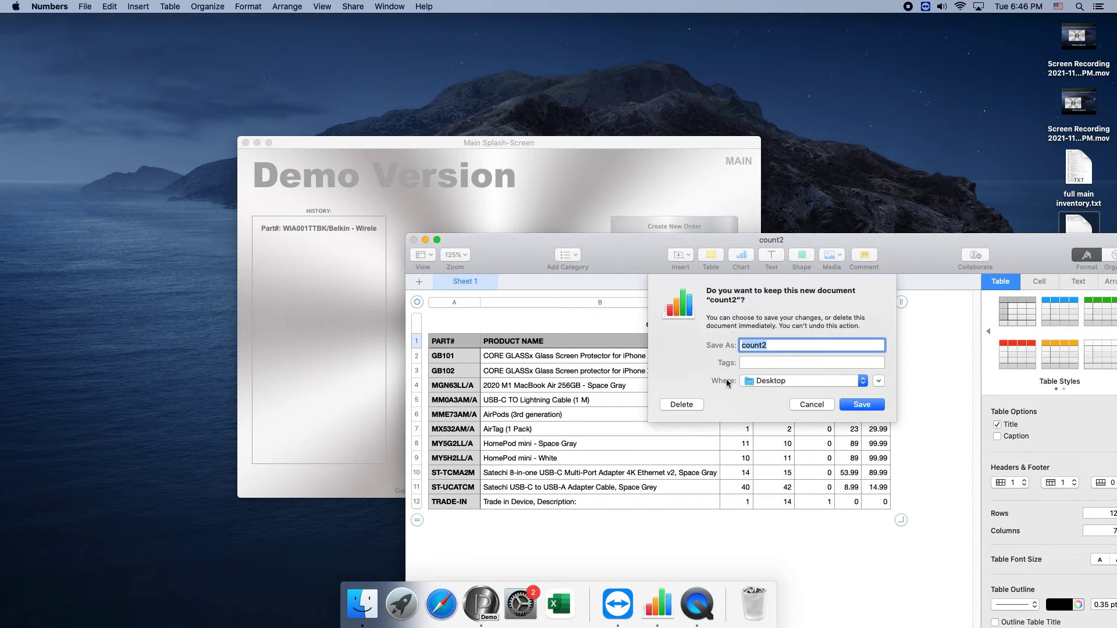
click(681, 404)
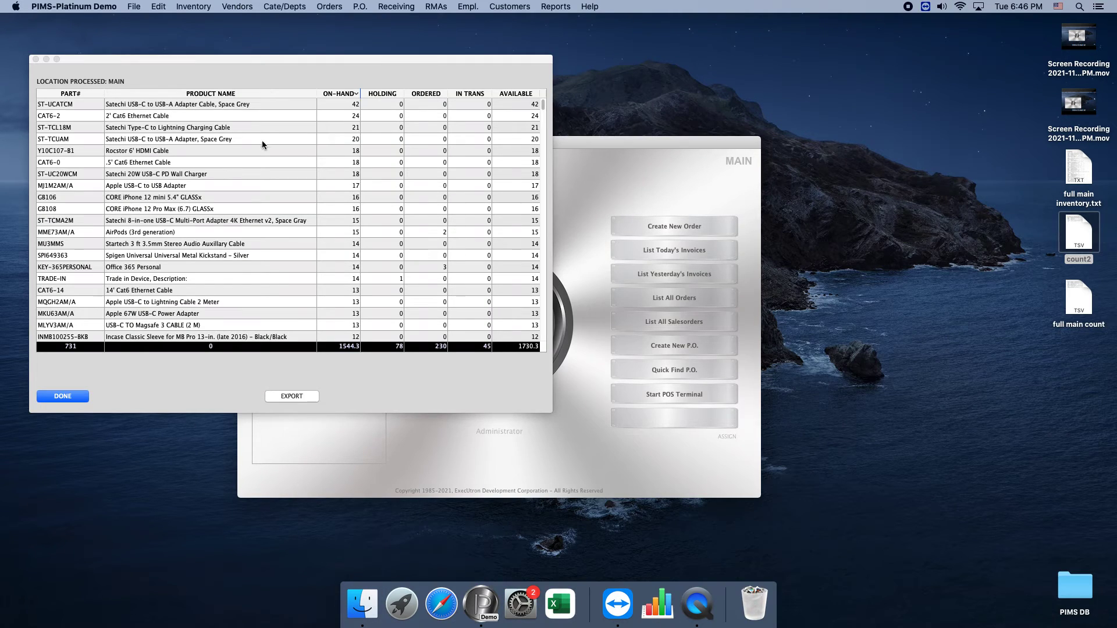
Close the MAIN inventory listing in PIMS and start a new inventory reconciliation from the additional functions.
click(86, 396)
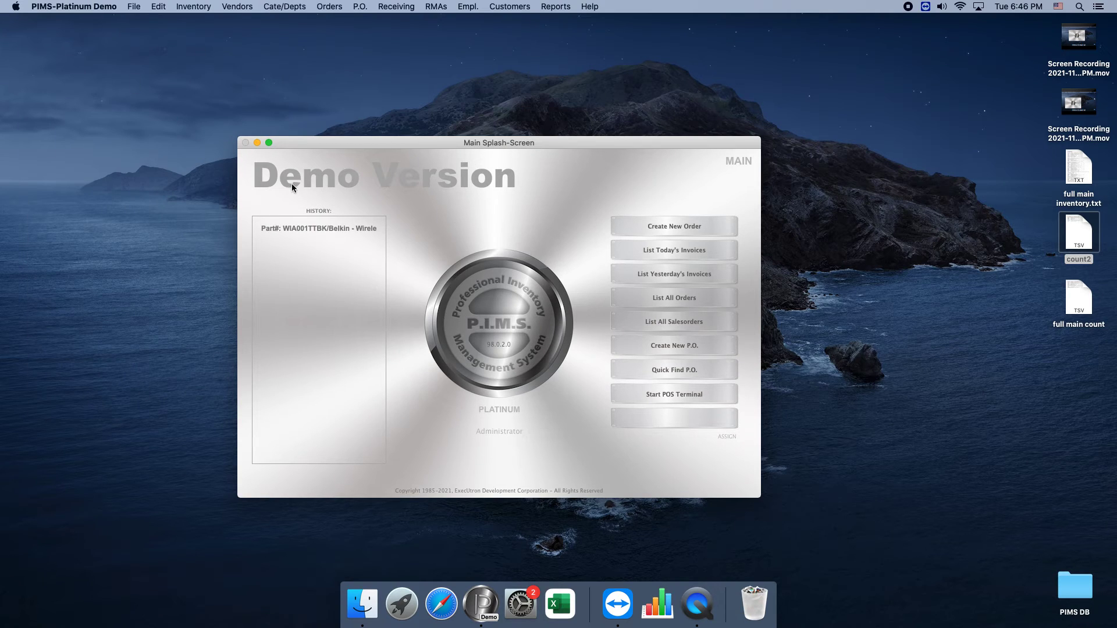
drag(109, 5, 204, 83)
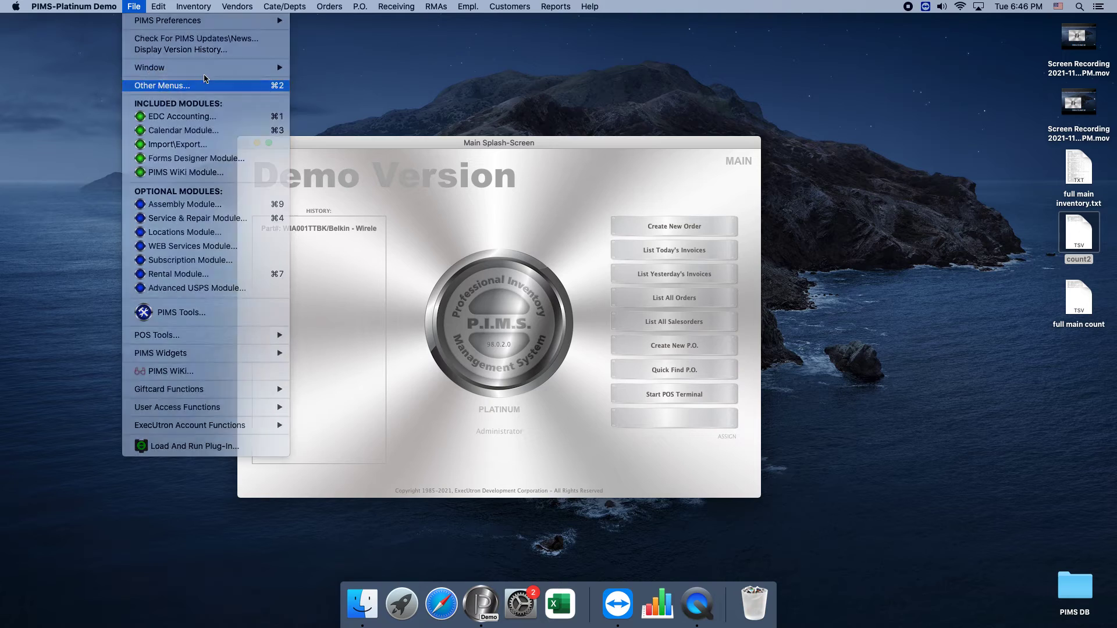
mouse_move(541, 4)
mouse_down()
mouse_move(553, 38)
mouse_move(552, 20)
mouse_up()
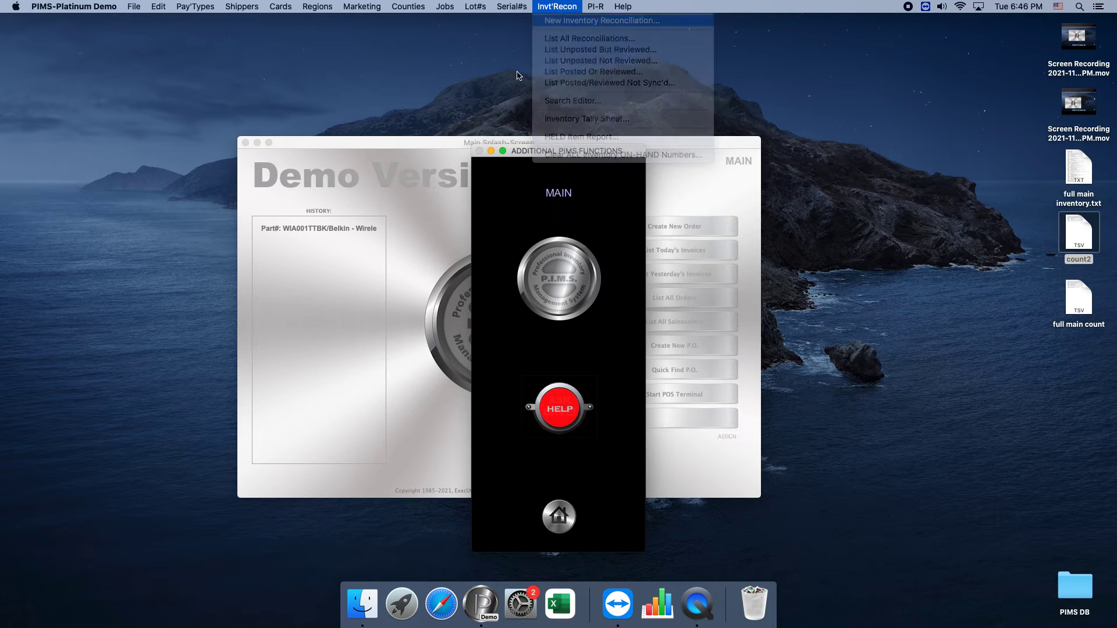
click(100, 335)
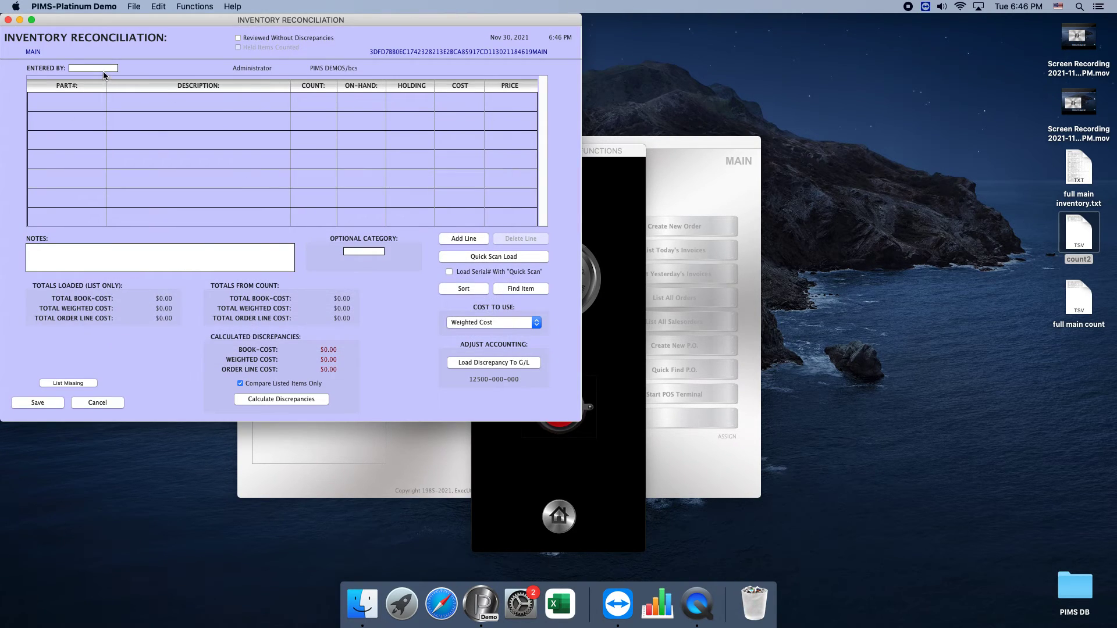
Enter the employee's initials as Entered By and import the full main count file from the Desktop into the reconciliation.
click(102, 68)
text(PAB)
click(195, 6)
click(197, 49)
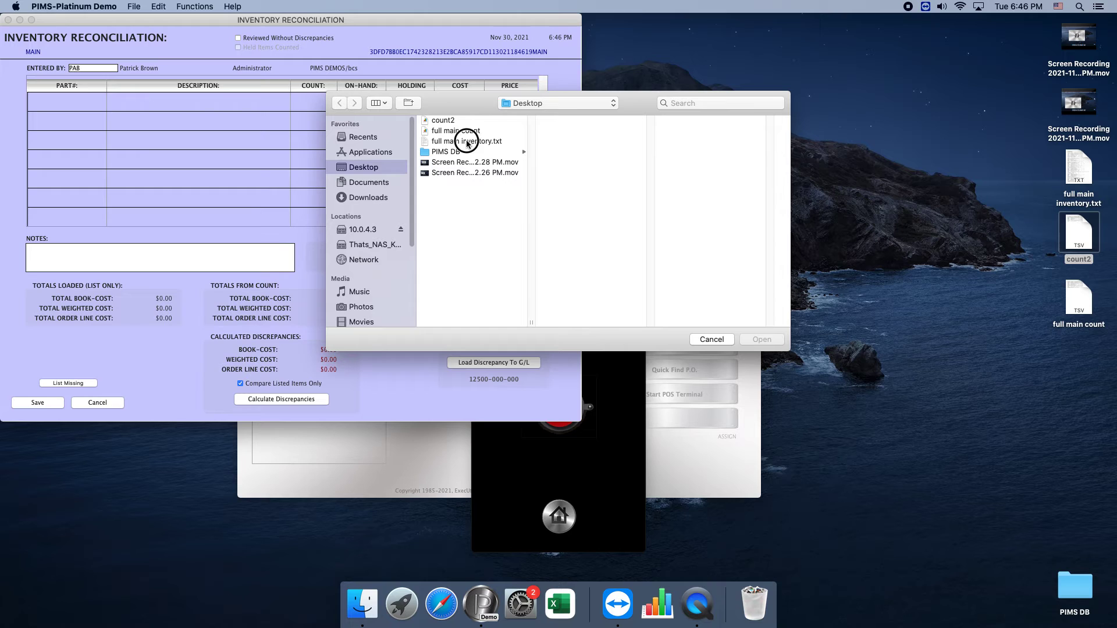
click(467, 142)
click(461, 131)
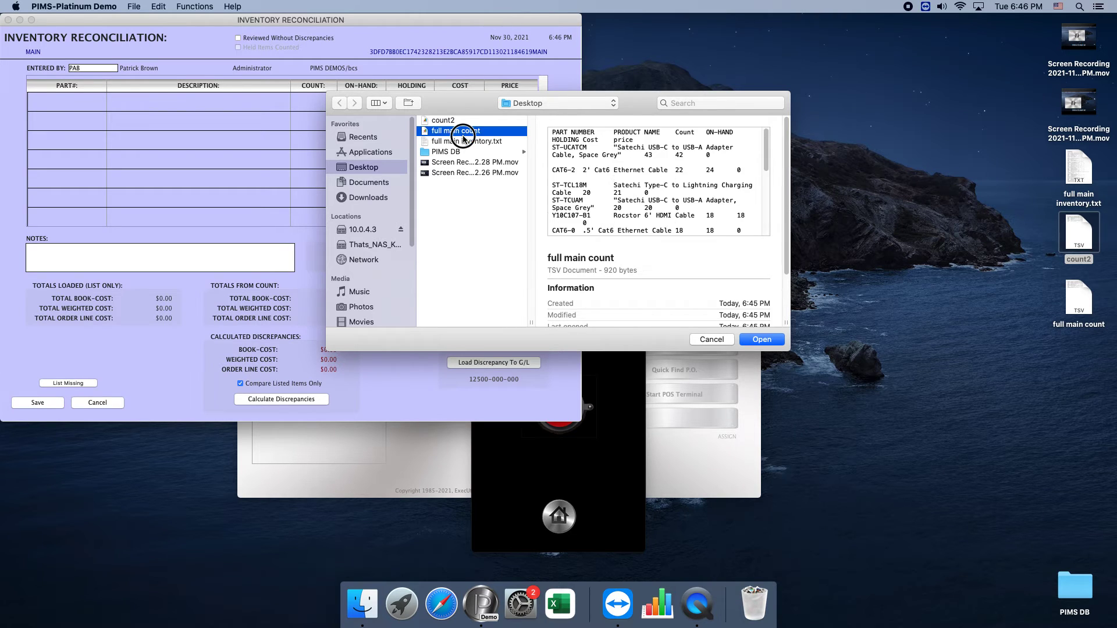
click(754, 340)
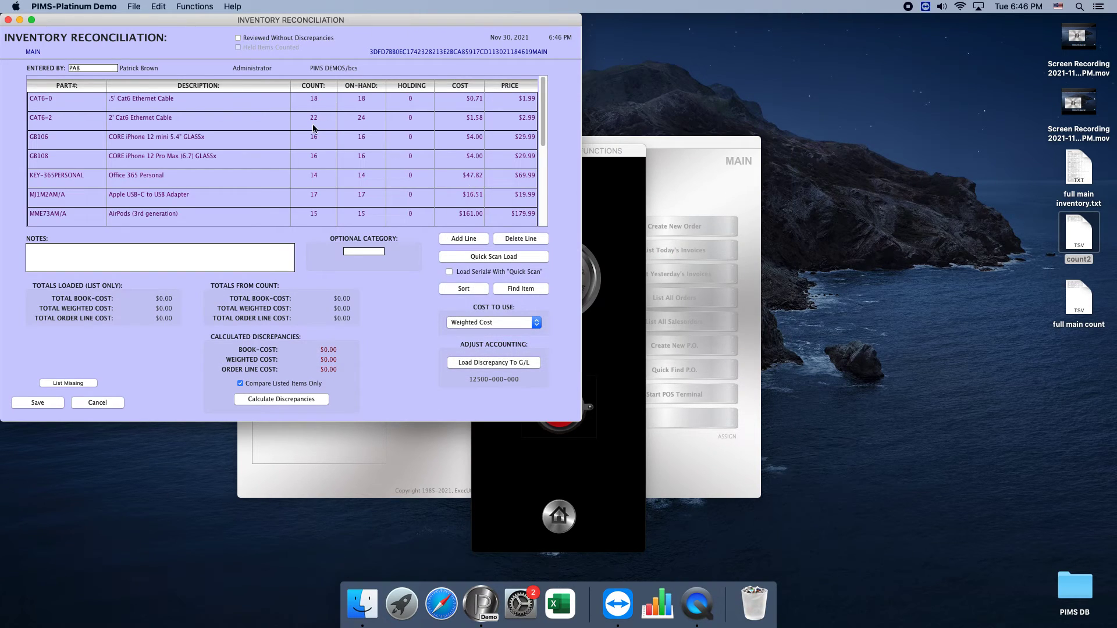
Enlarge the reconciliation window to show more imported lines and calculate the discrepancies for the listed items.
drag(546, 102, 562, 64)
drag(546, 97, 546, 169)
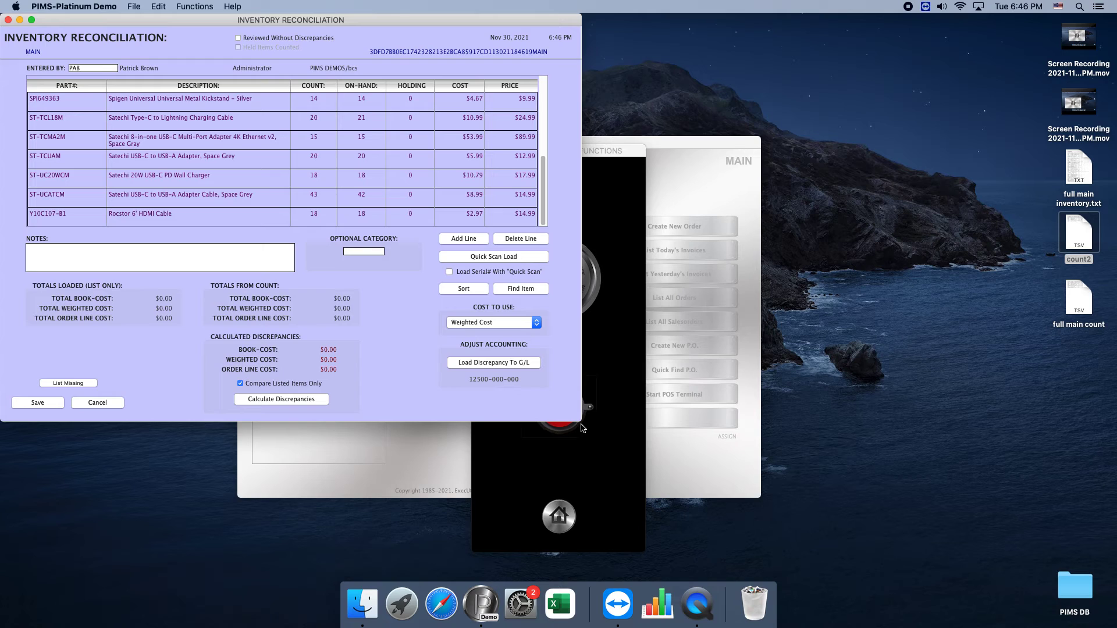
drag(581, 421, 581, 523)
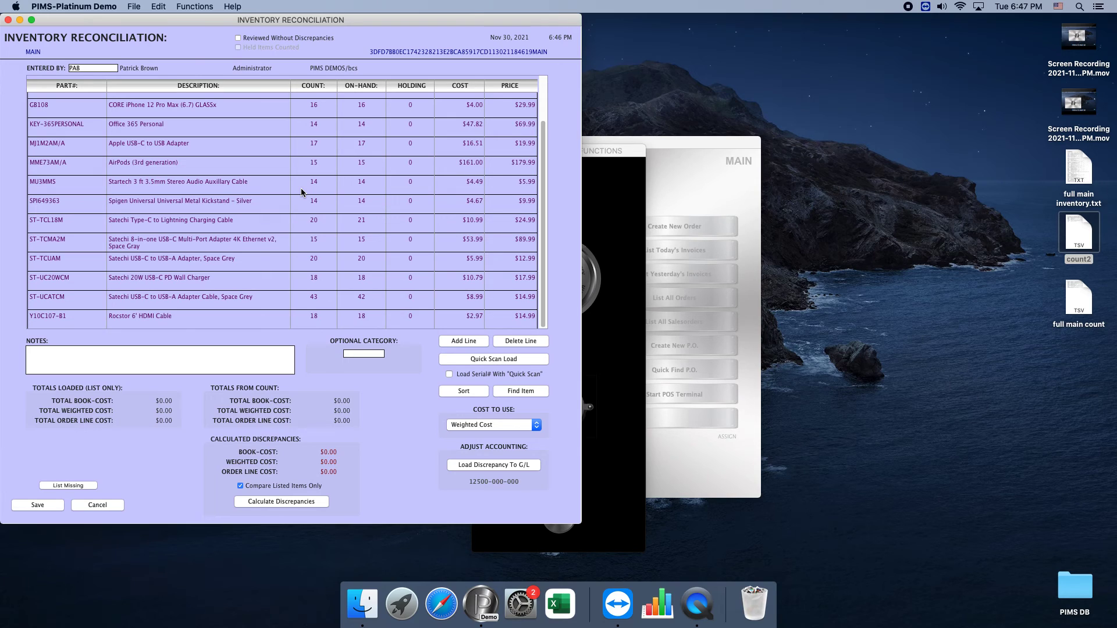
scroll(391, 274, up, 3)
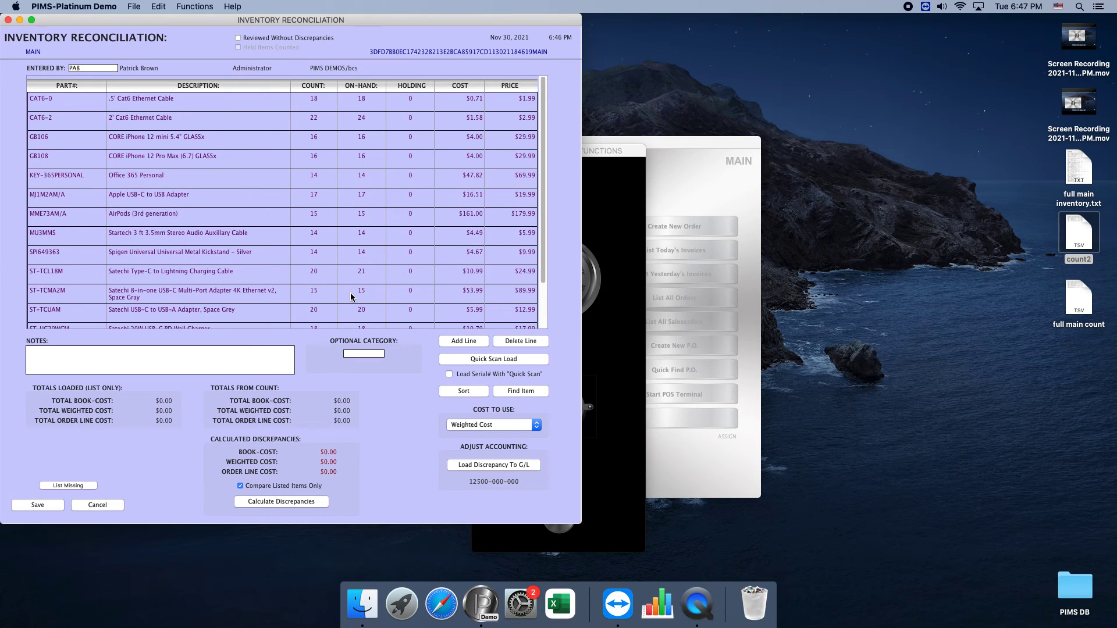
click(284, 501)
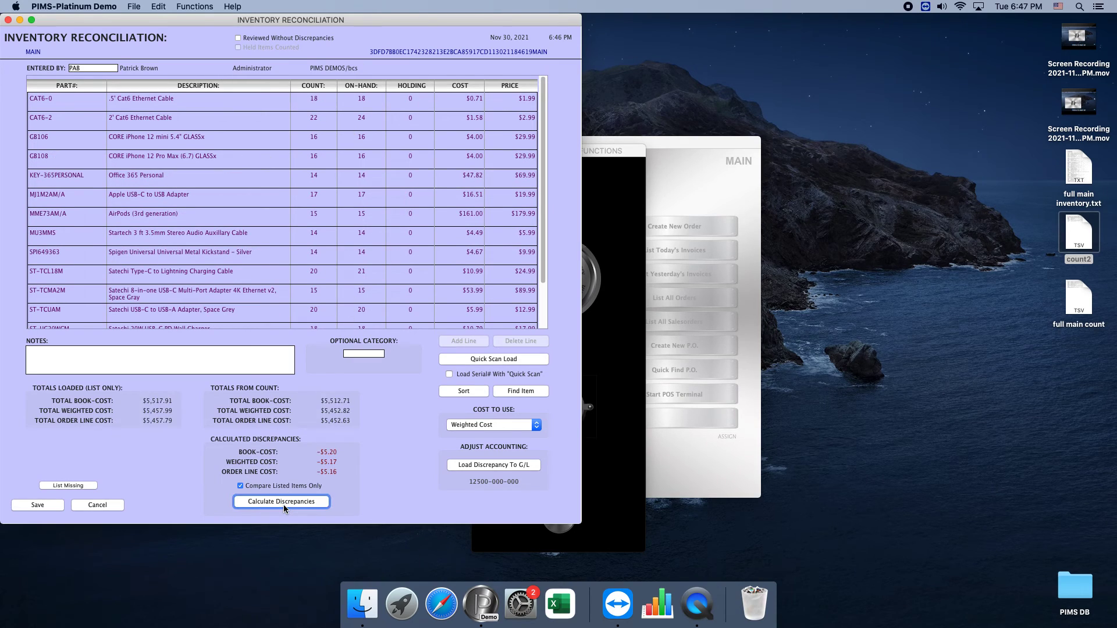
Load the discrepancy to the general ledger and post it, balanced by a line for the COGS -BRATT Inventory Gained-Lost account.
click(471, 463)
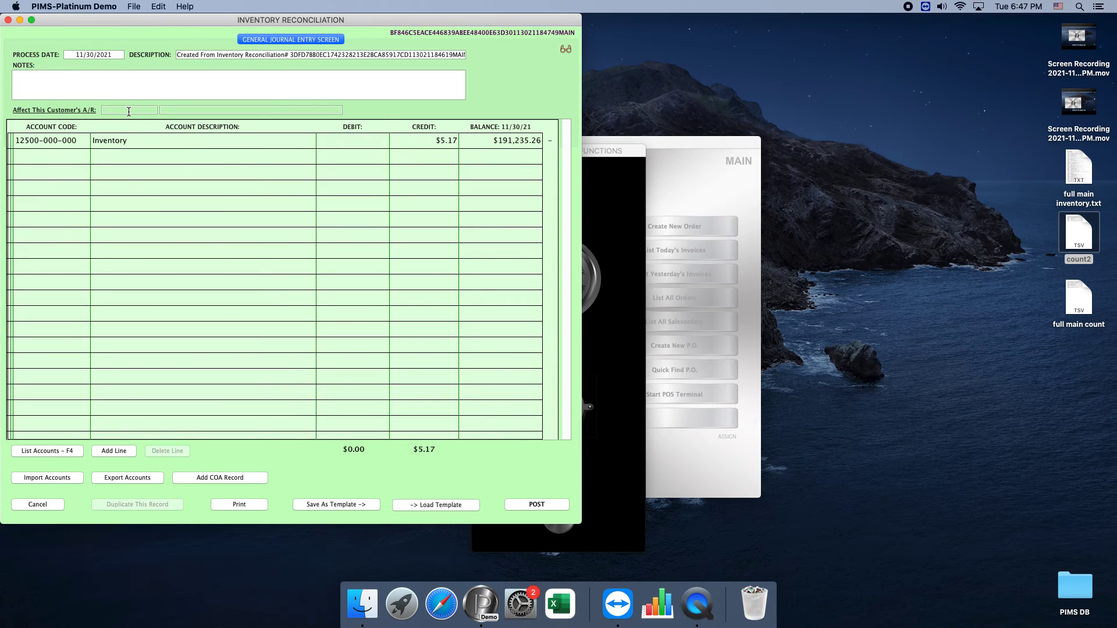
click(118, 451)
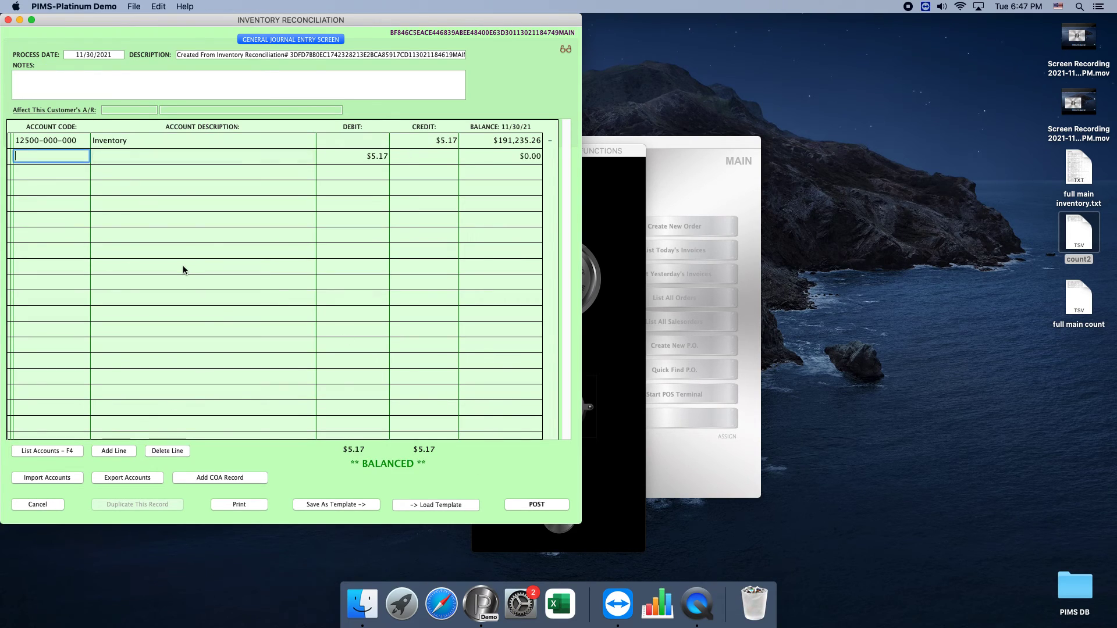
key(Tab)
text(cogs)
key(Tab)
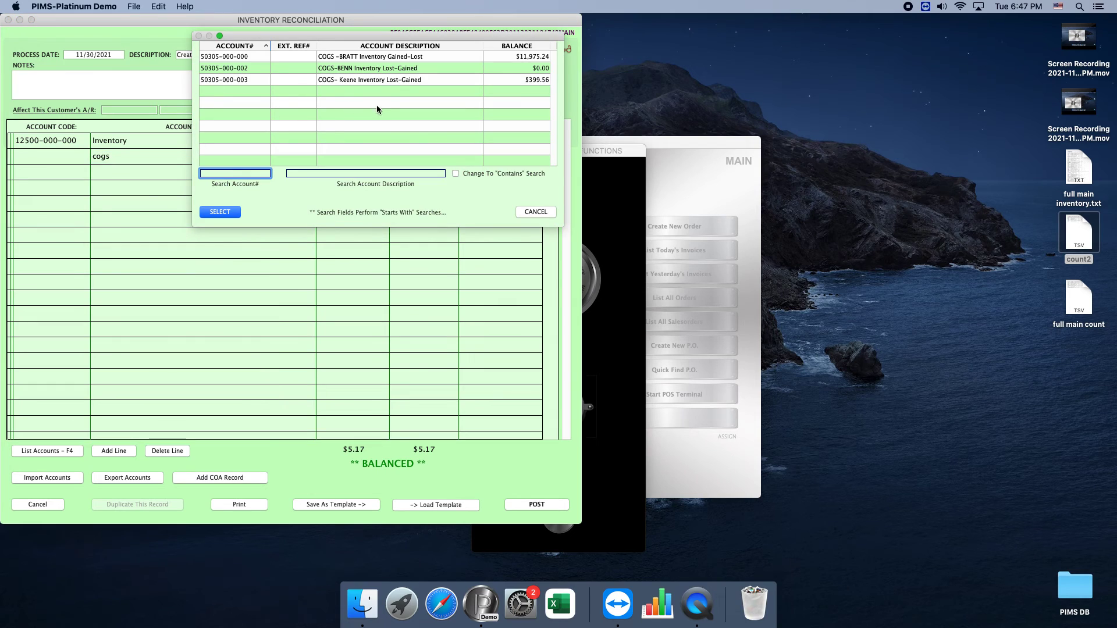
click(386, 58)
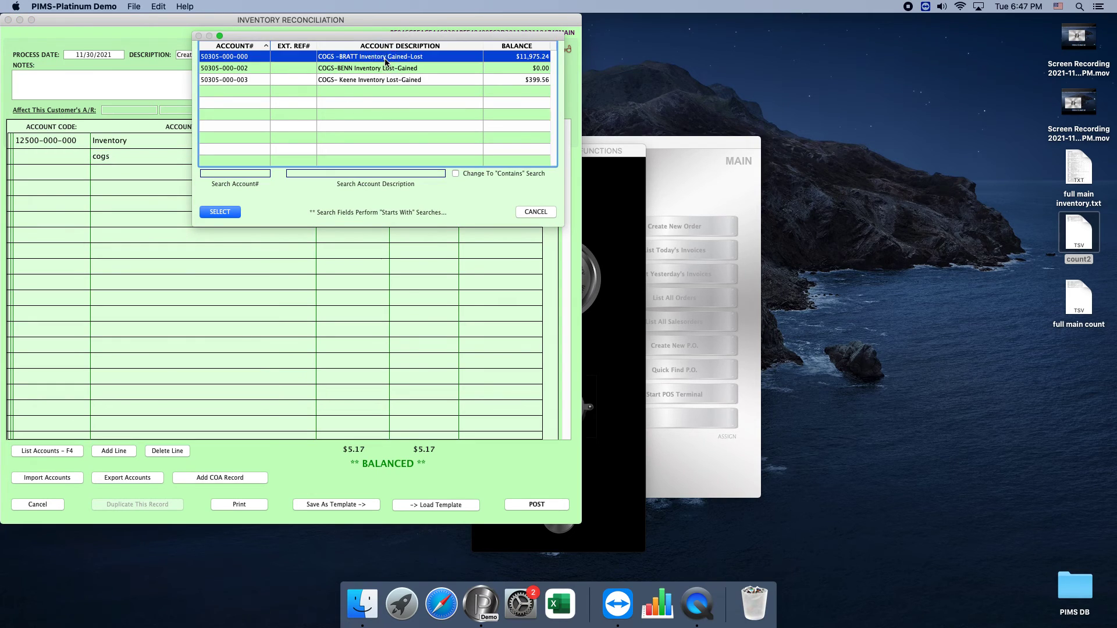
click(233, 212)
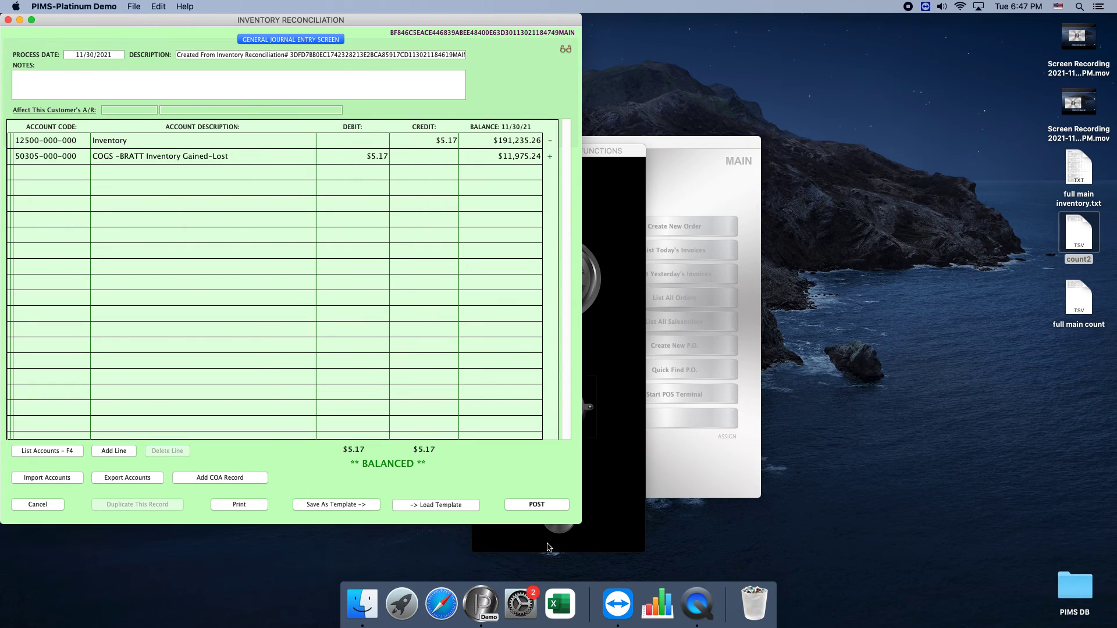
click(546, 508)
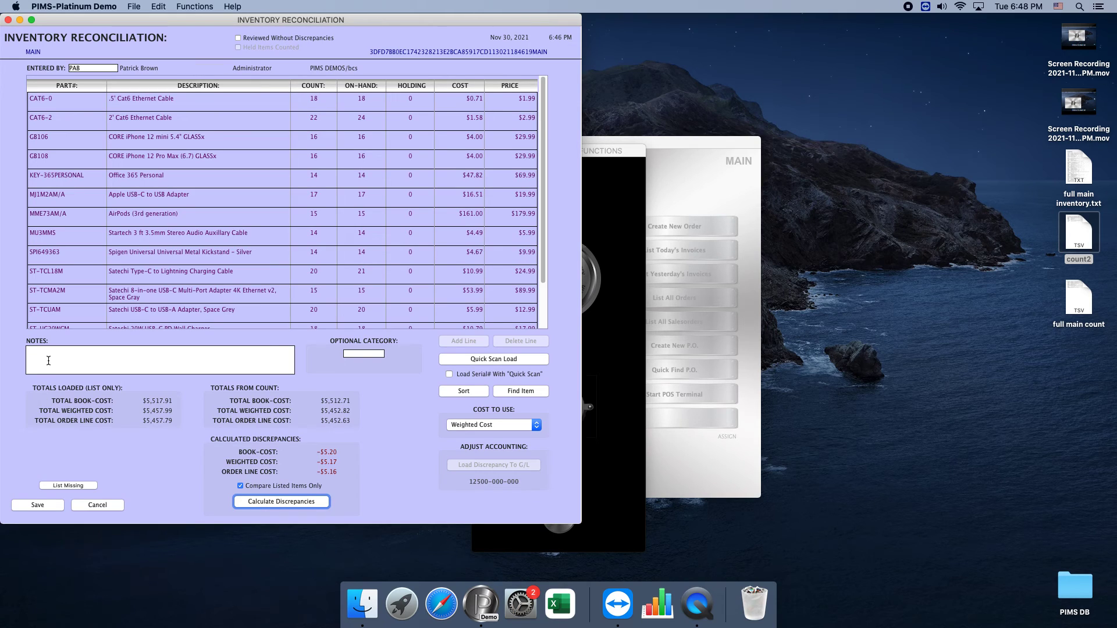
click(181, 7)
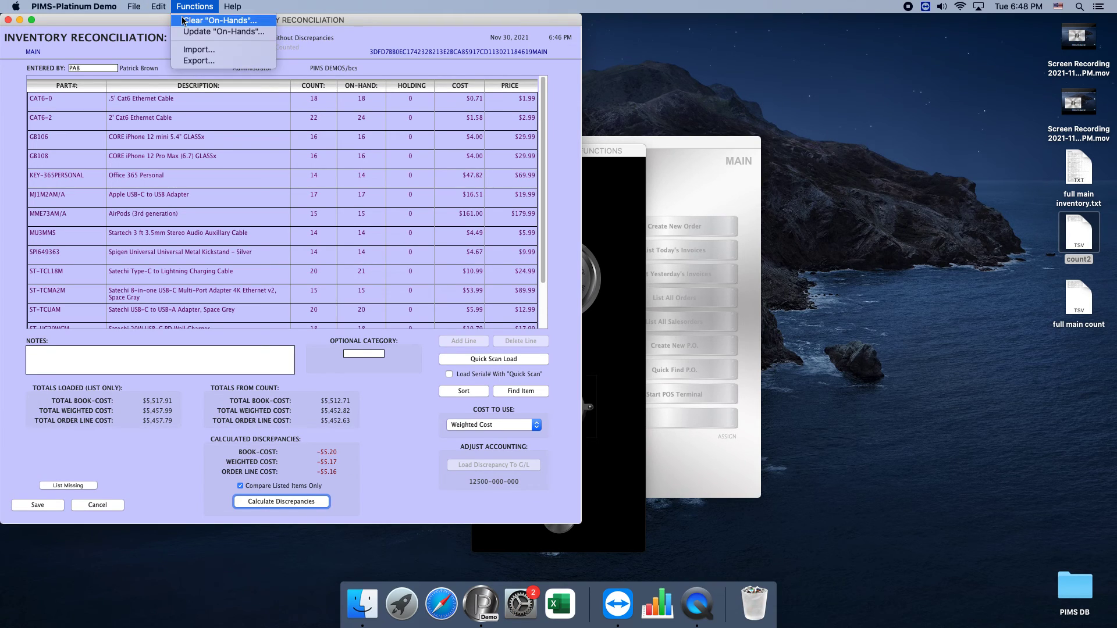
click(182, 21)
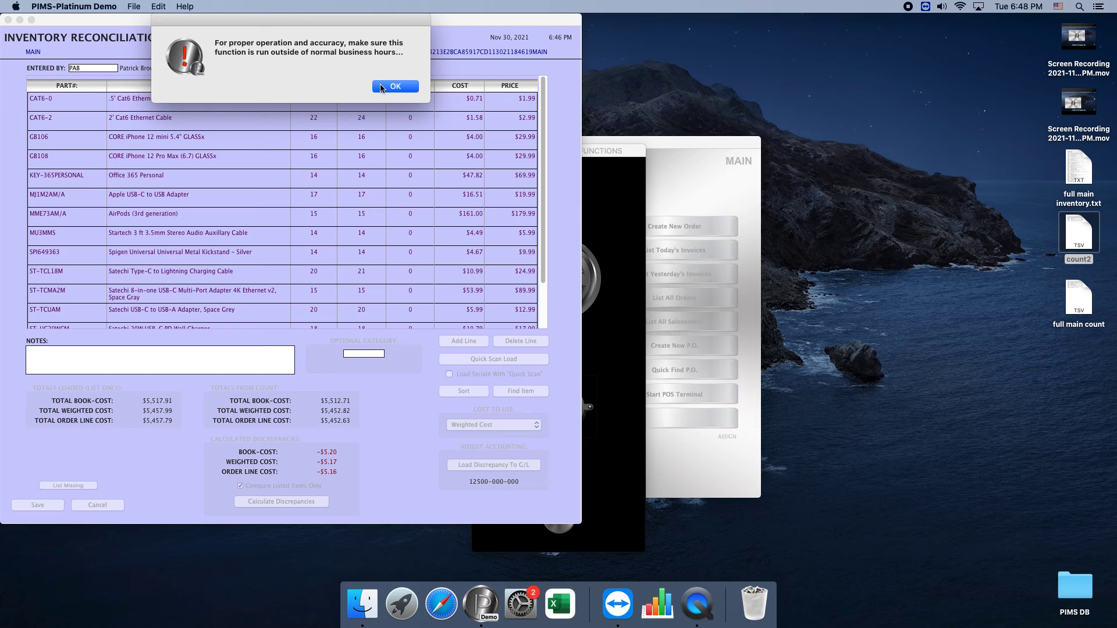
click(410, 82)
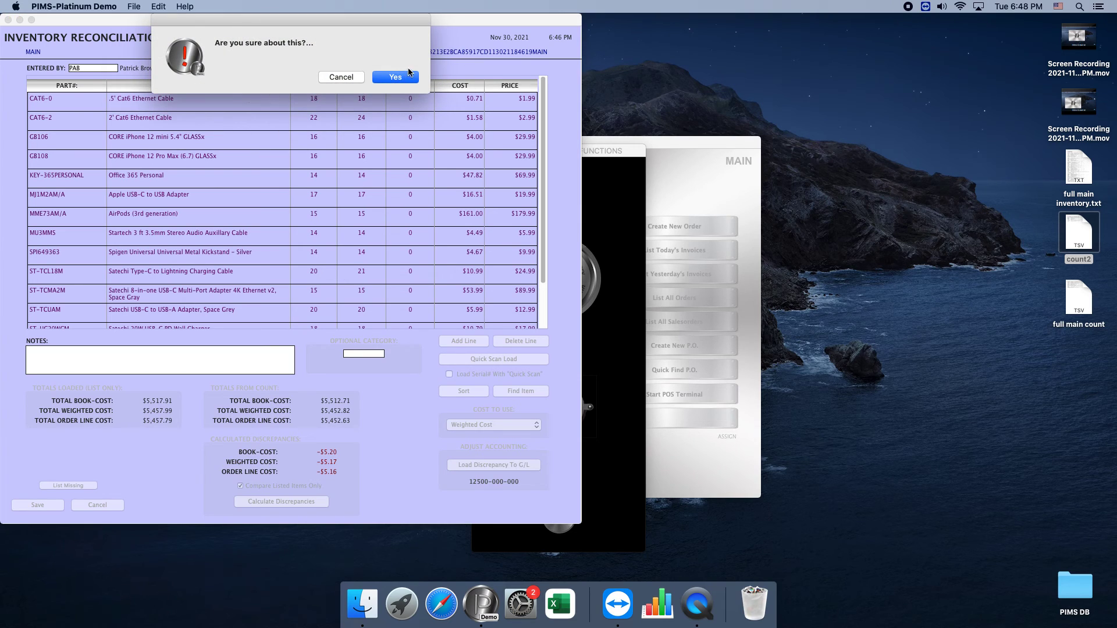
click(402, 78)
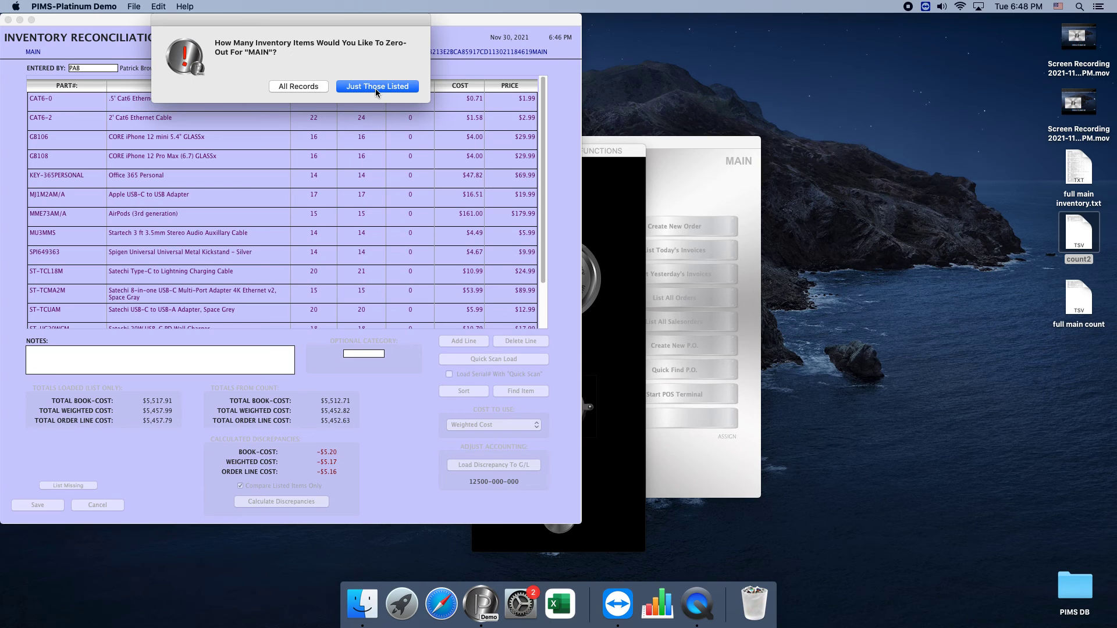
click(317, 90)
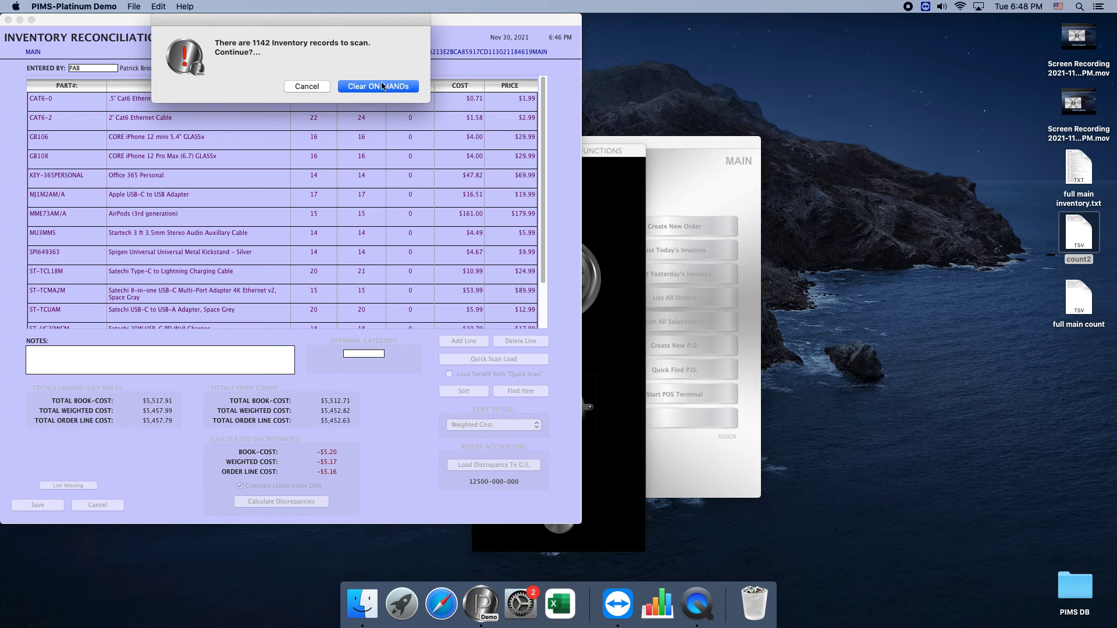
click(306, 87)
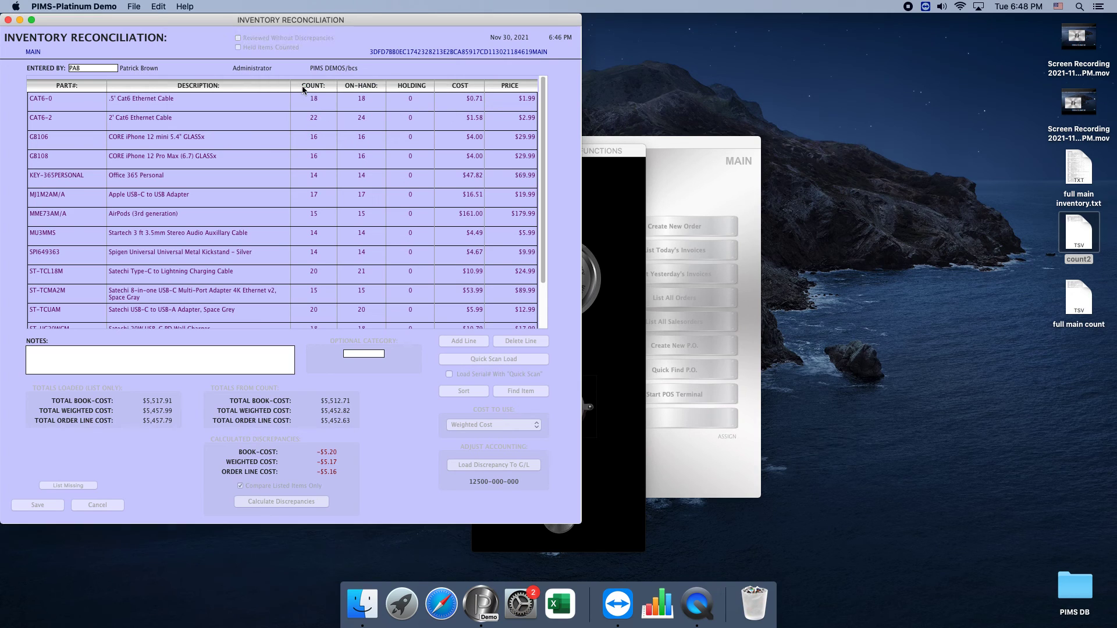
Try to update the on-hand quantities from the counts, specifying that held items are not included.
click(194, 6)
click(205, 32)
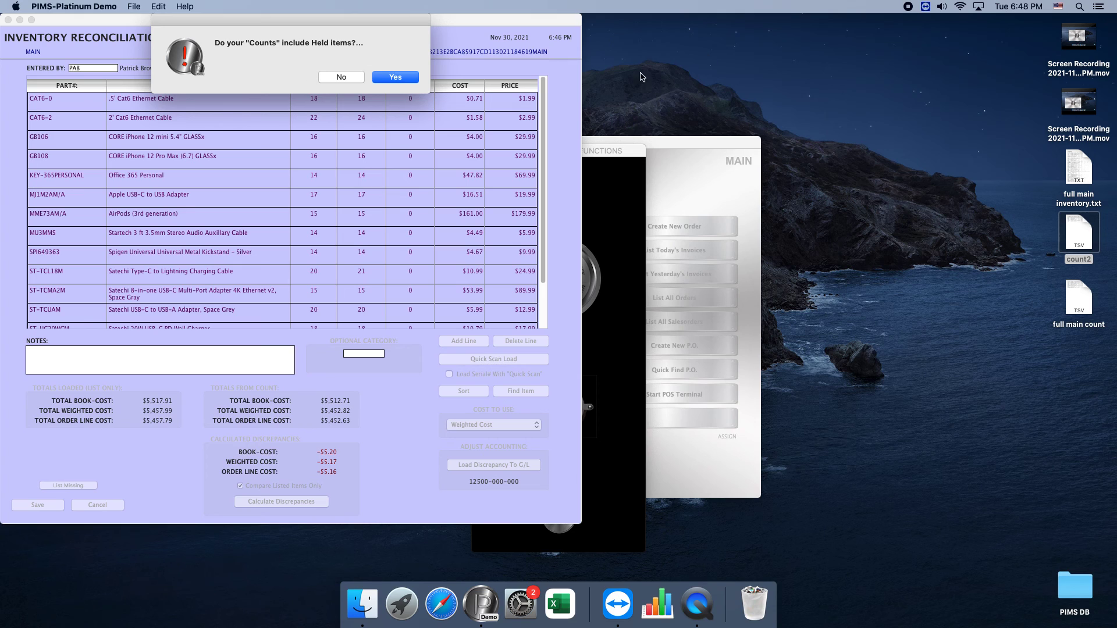
click(348, 76)
click(326, 96)
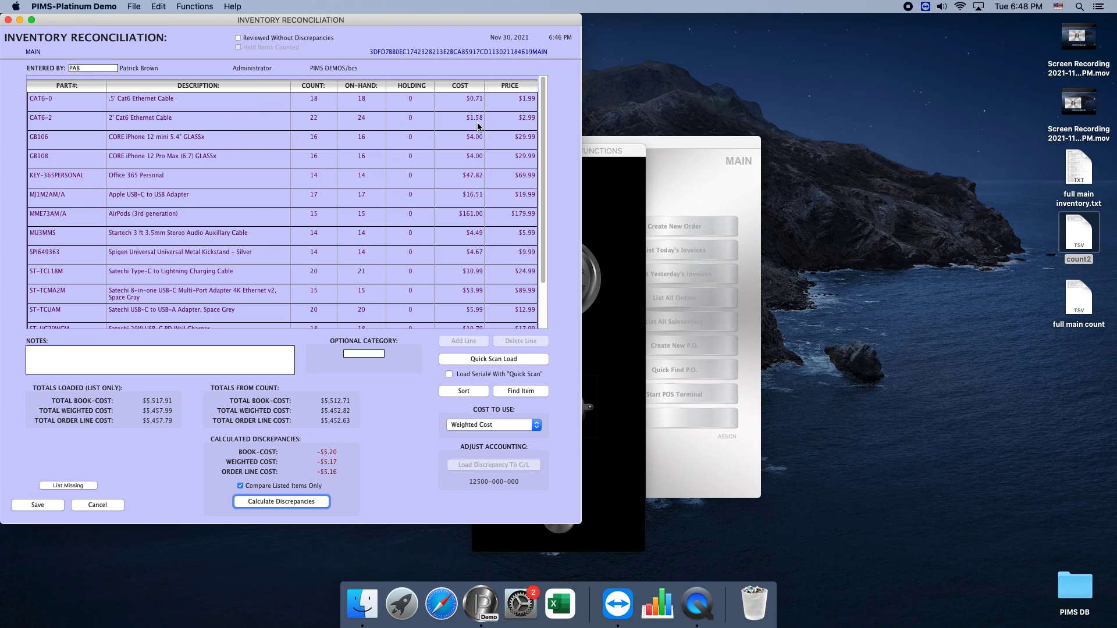
scroll(478, 126, down, 2)
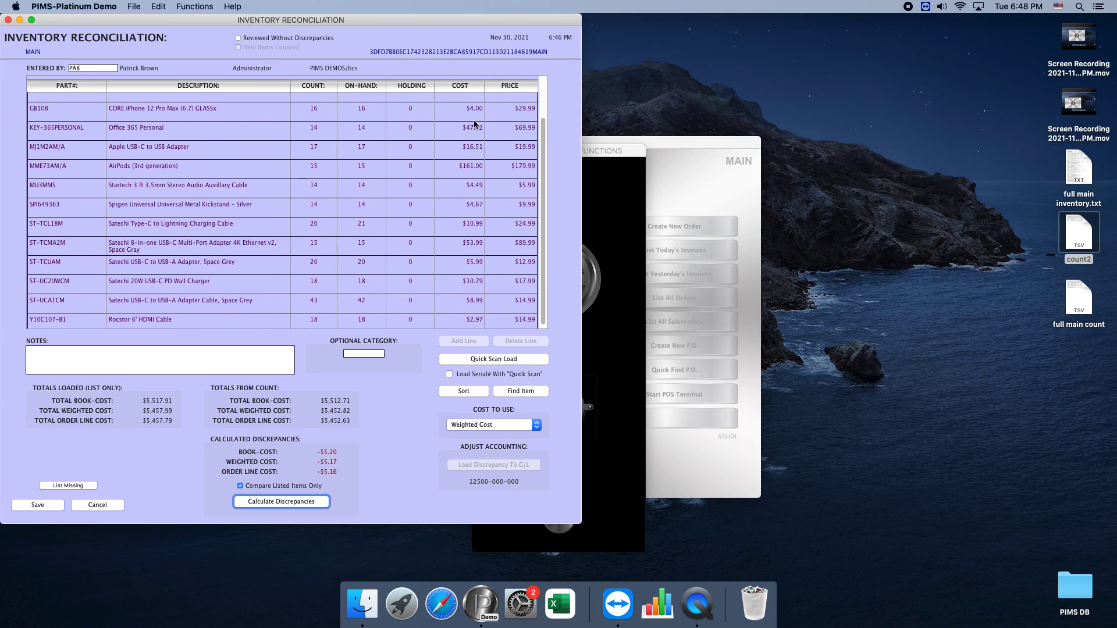
scroll(475, 124, up, 2)
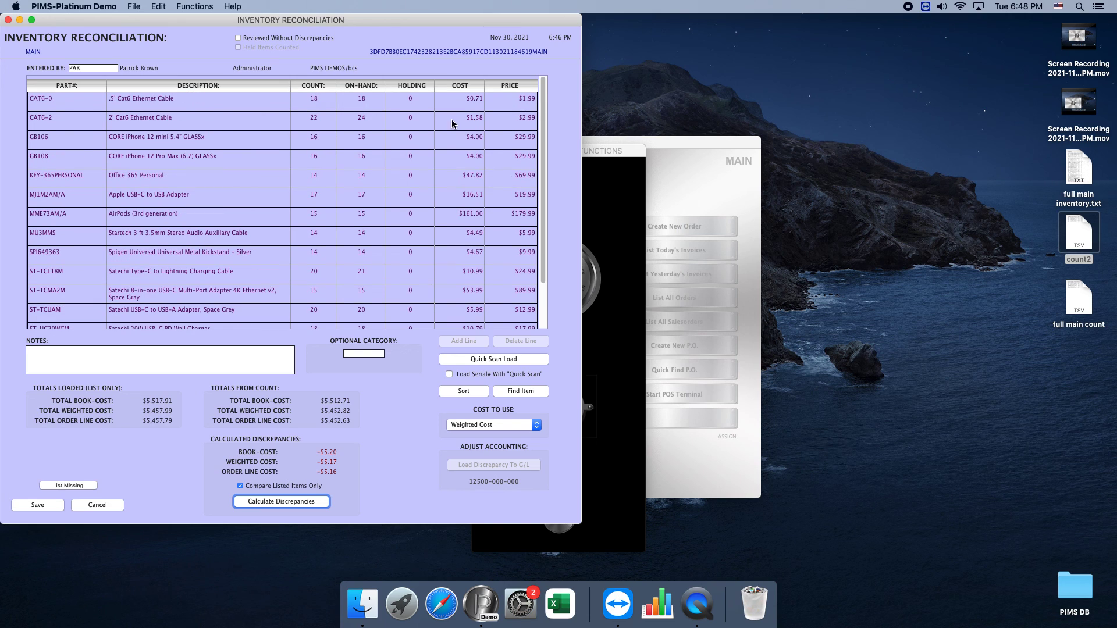
scroll(351, 128, down, 3)
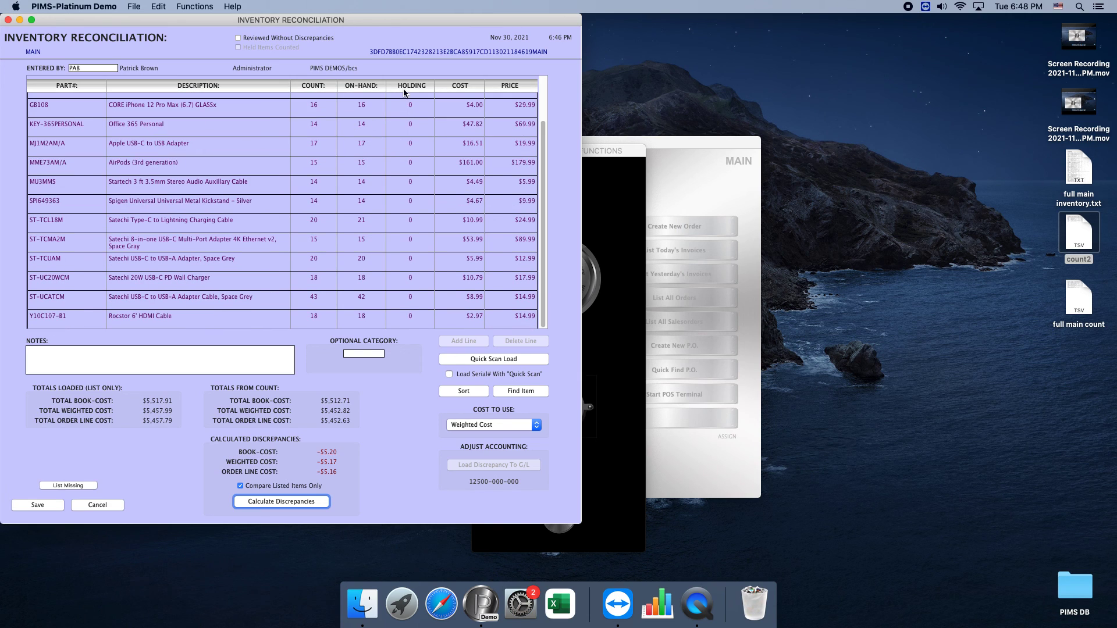